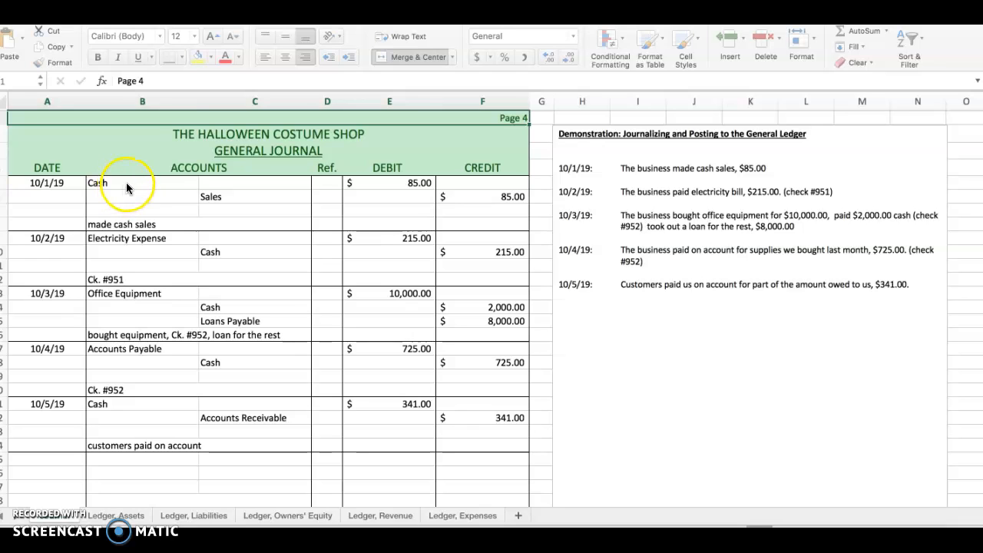
# Step: Review the 10/1/19 cash sales and 10/2/19 electricity entries in the general journal against the transaction list
pyautogui.click(126, 182)
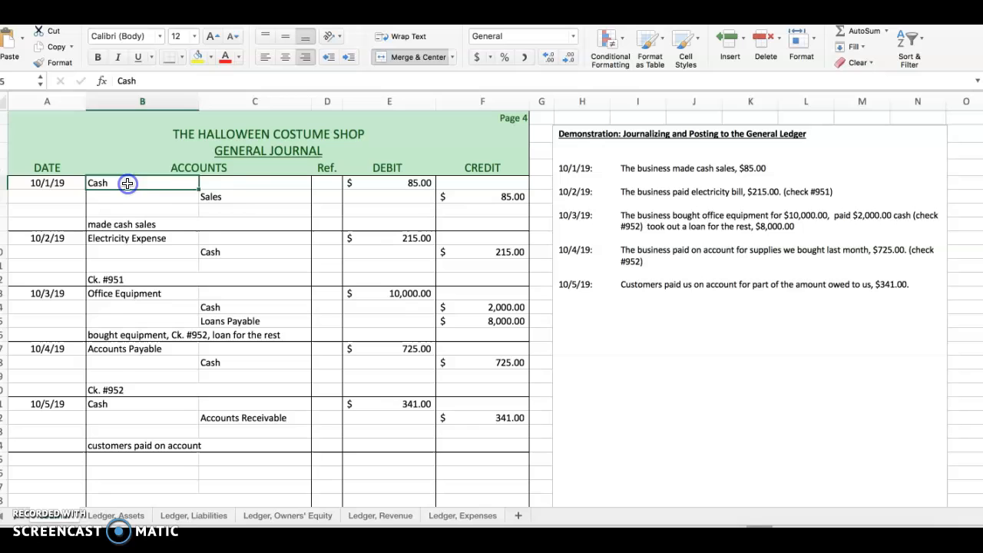
pyautogui.click(238, 200)
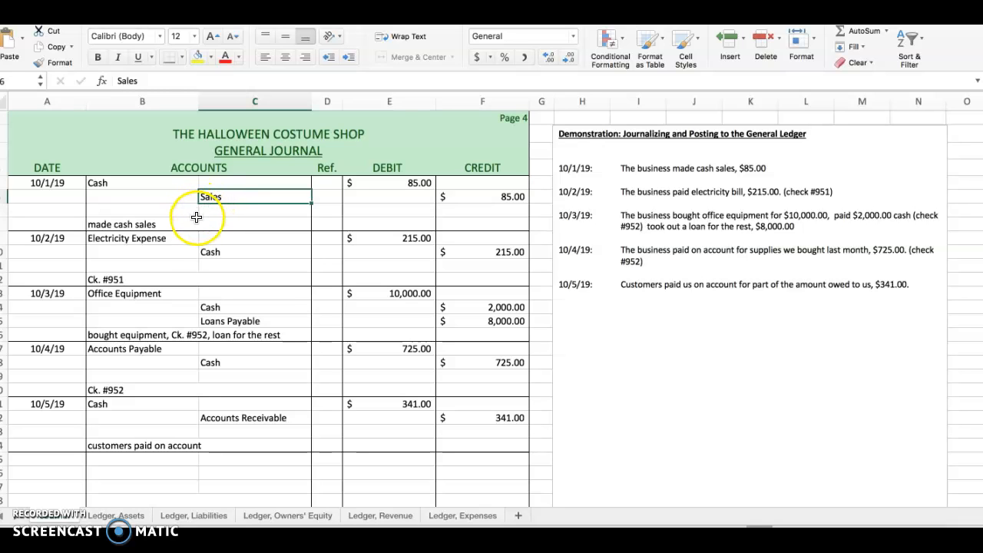
pyautogui.click(136, 240)
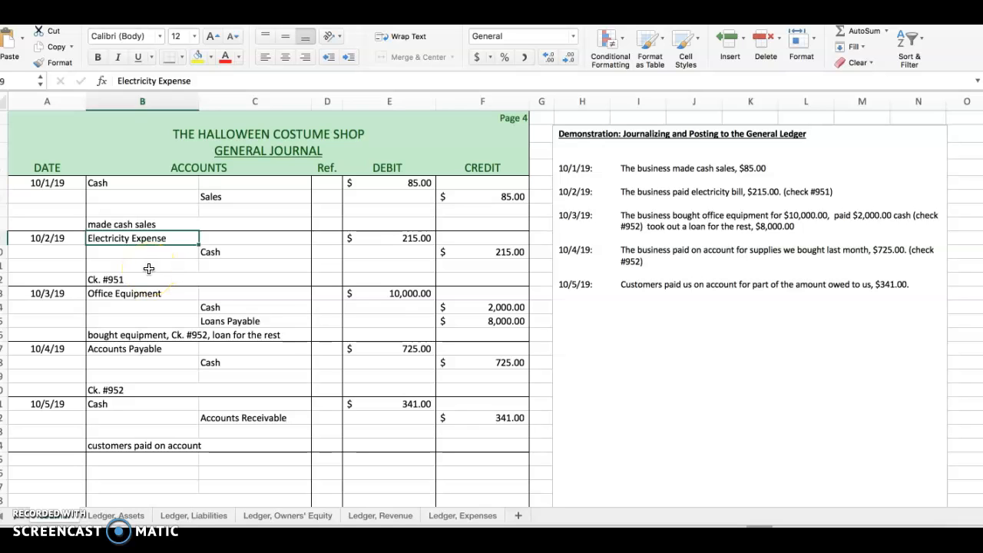
pyautogui.click(697, 193)
pyautogui.moveTo(697, 194); pyautogui.dragTo(740, 193)
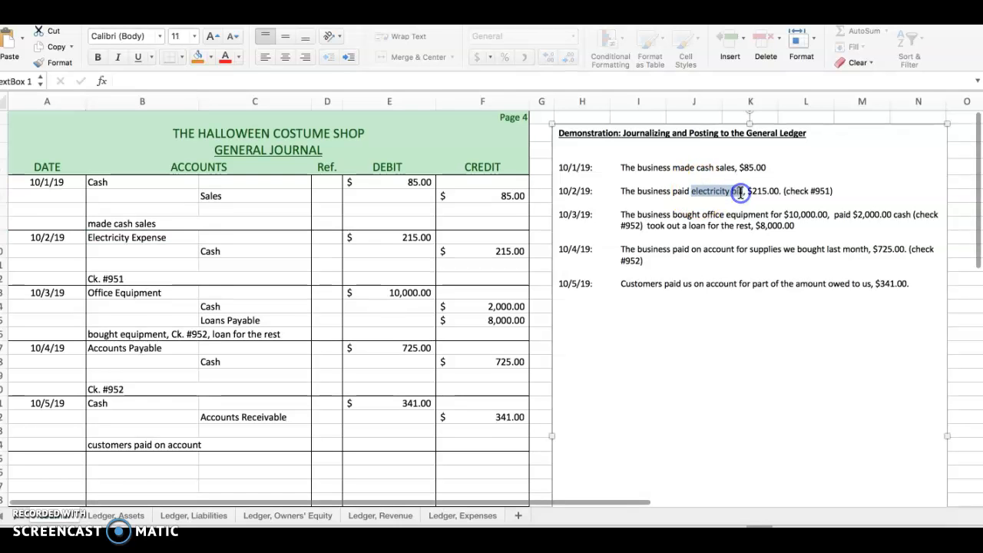
pyautogui.click(654, 192)
pyautogui.click(455, 285)
pyautogui.hscroll(1, 167, 277)
pyautogui.click(146, 238)
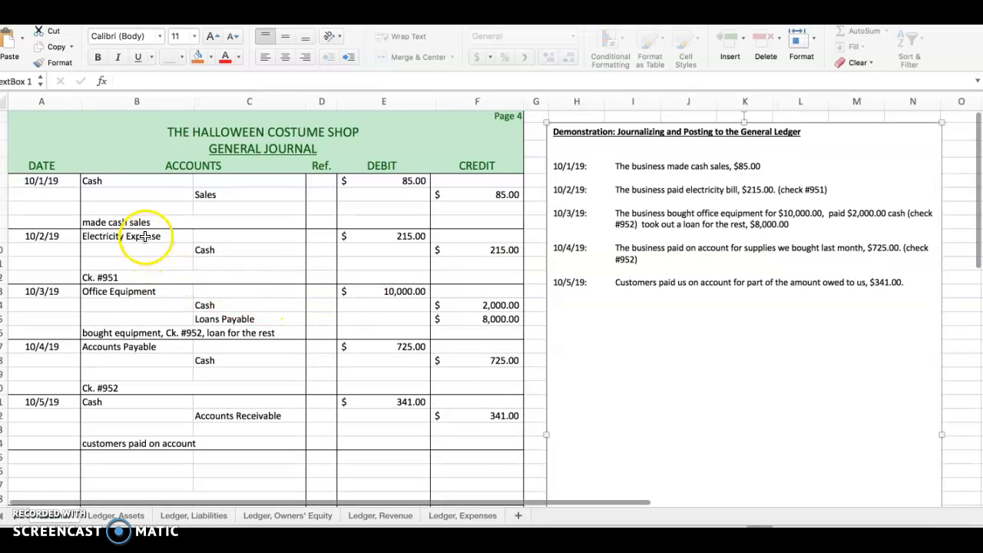
pyautogui.scroll(-1, 146, 238)
pyautogui.click(139, 230)
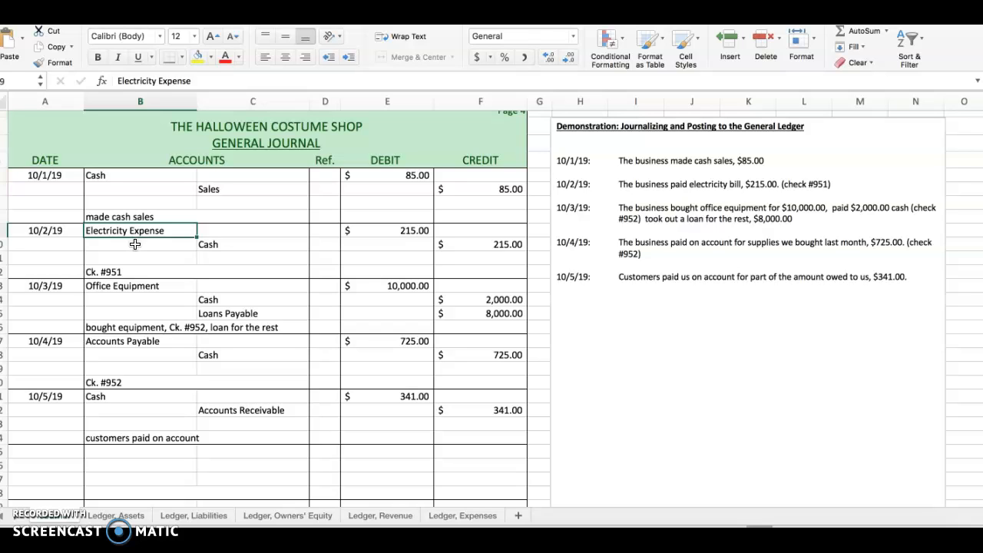
pyautogui.click(233, 244)
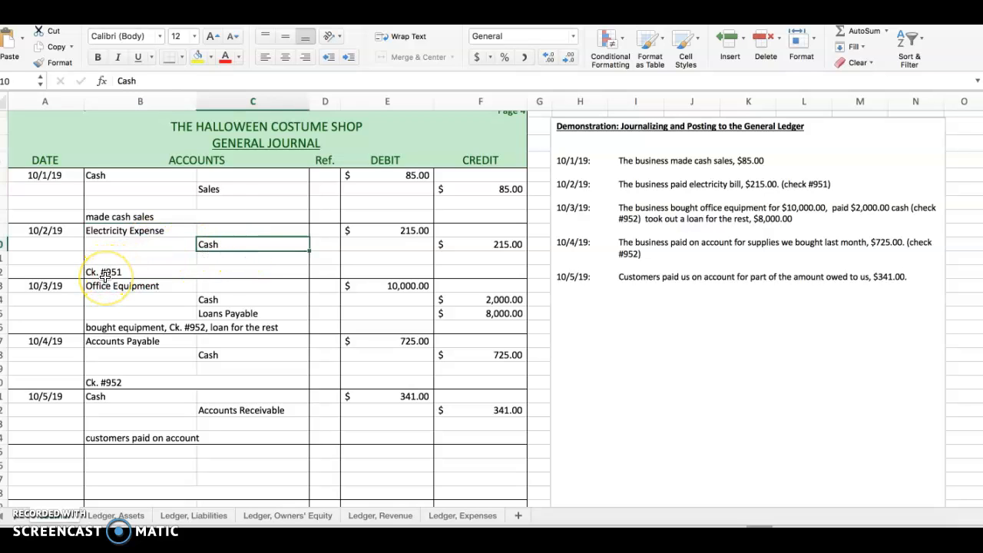
pyautogui.click(105, 273)
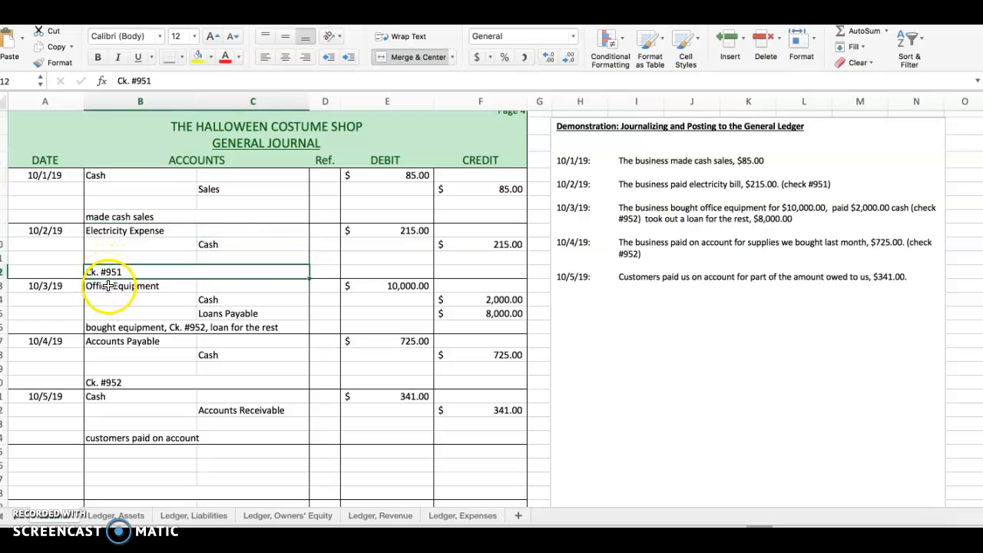
# Step: Review the accounts and amounts of the 10/3/19, 10/4/19 and 10/5/19 entries in the general journal
pyautogui.click(108, 286)
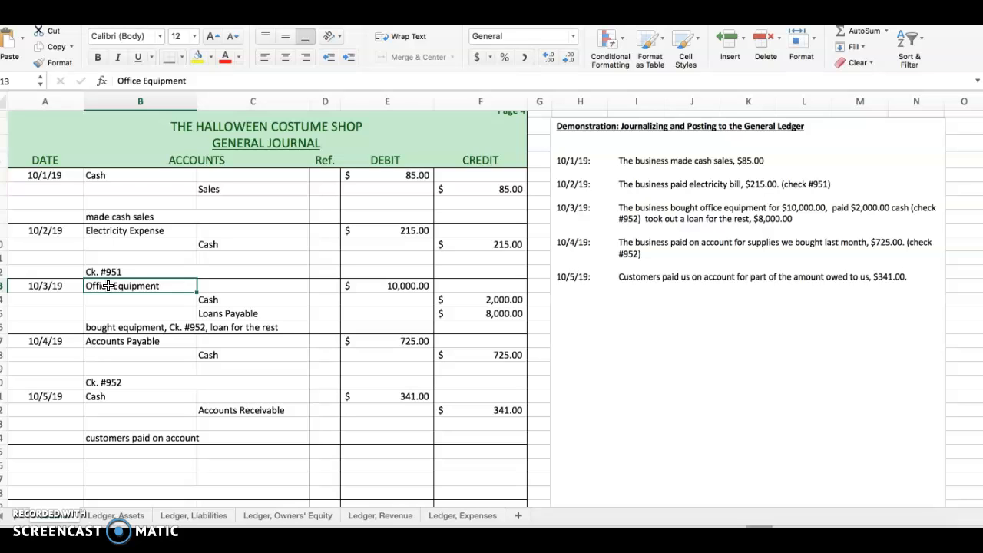
pyautogui.click(402, 285)
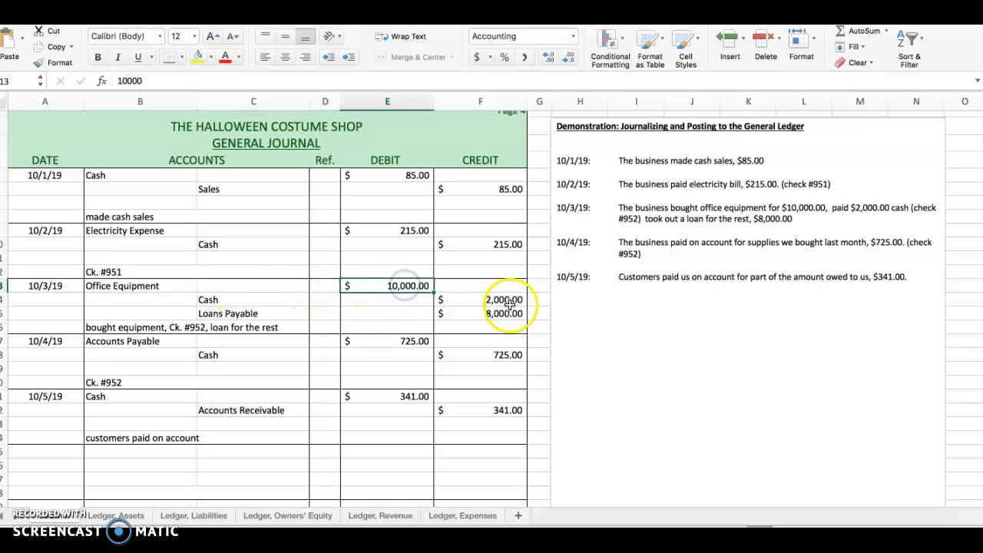
pyautogui.moveTo(507, 301); pyautogui.dragTo(505, 315)
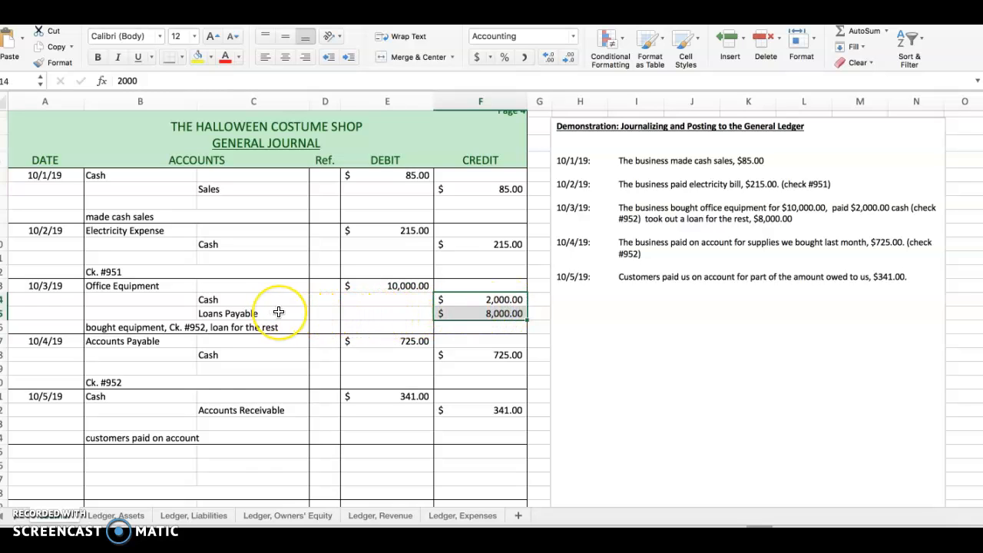
pyautogui.click(152, 284)
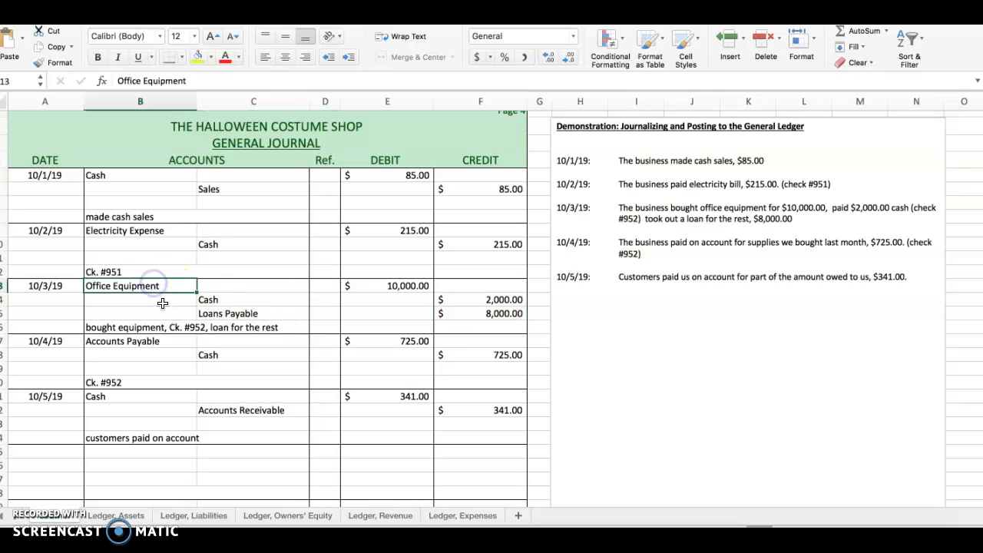
pyautogui.click(228, 301)
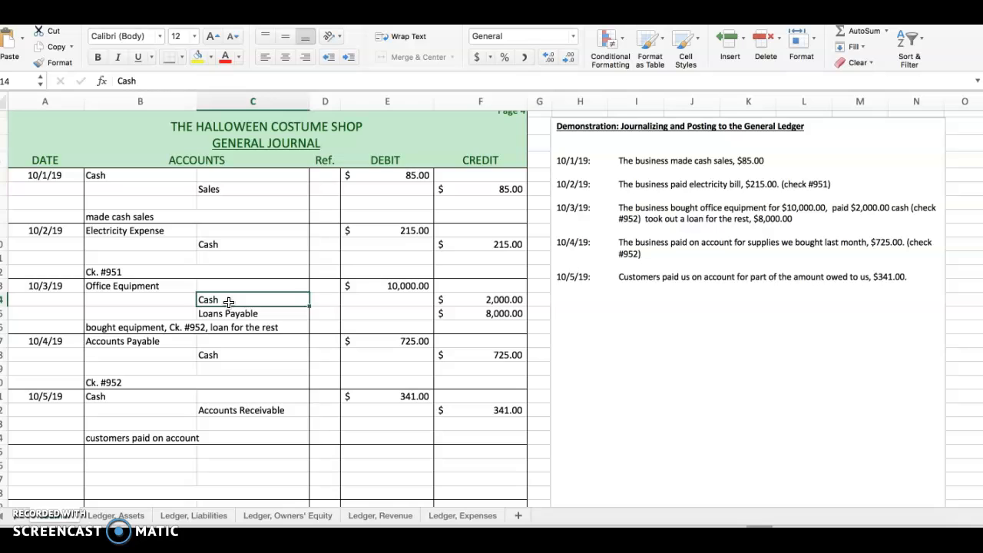
pyautogui.click(231, 313)
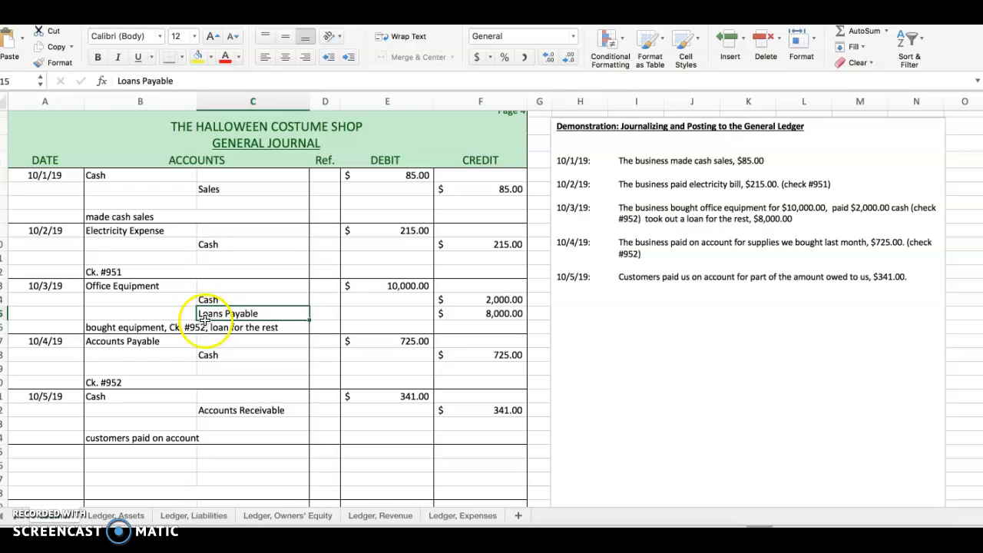
pyautogui.click(124, 344)
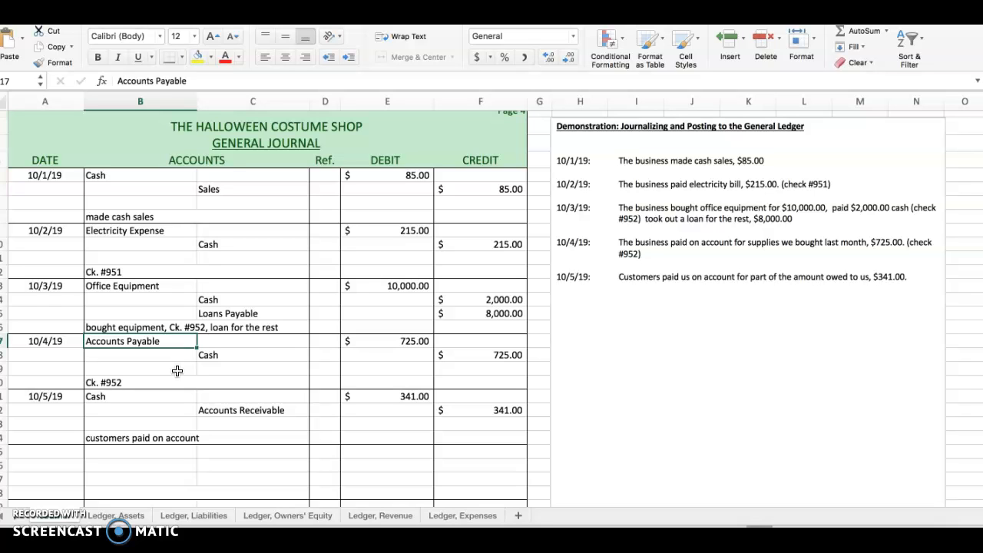
pyautogui.scroll(-1, 163, 369)
pyautogui.scroll(1, 164, 370)
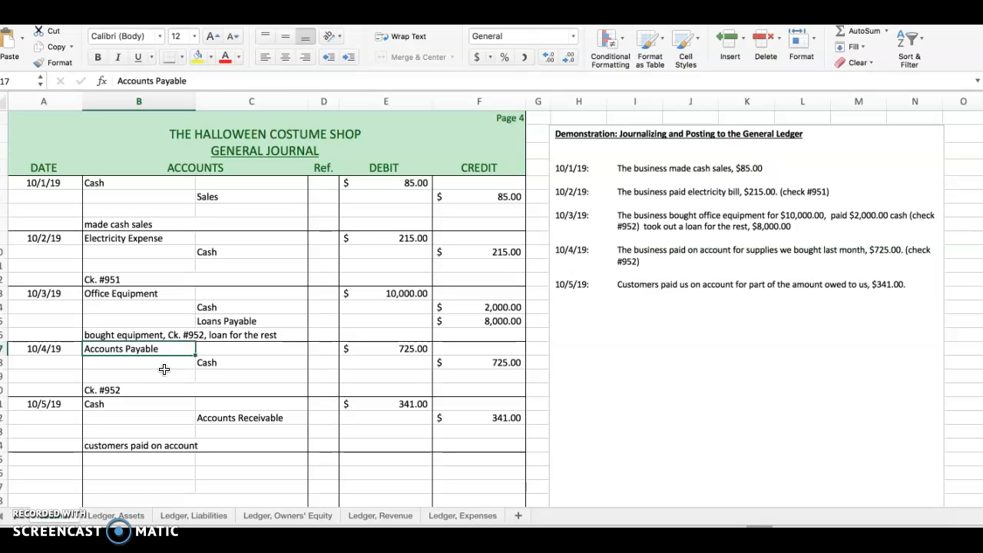
pyautogui.click(223, 363)
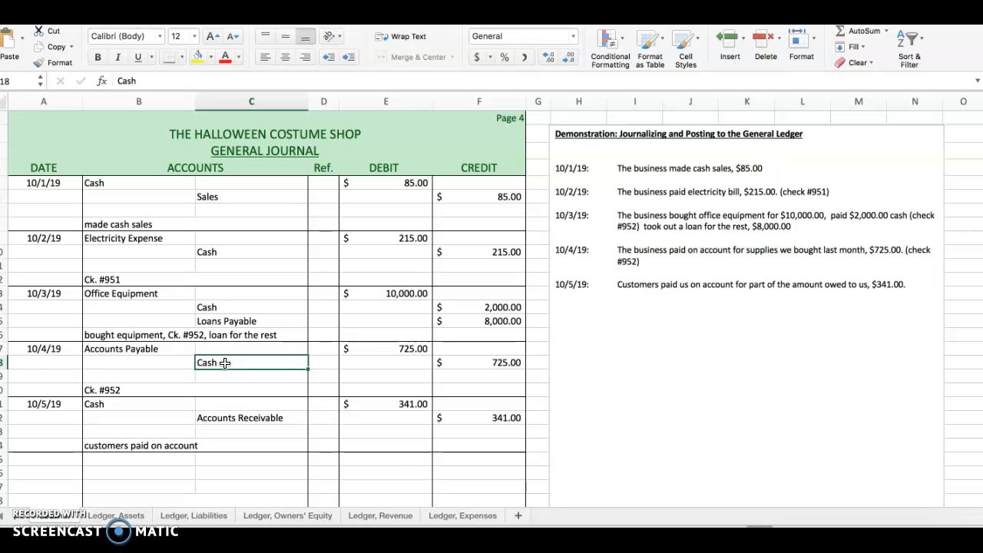
pyautogui.click(118, 402)
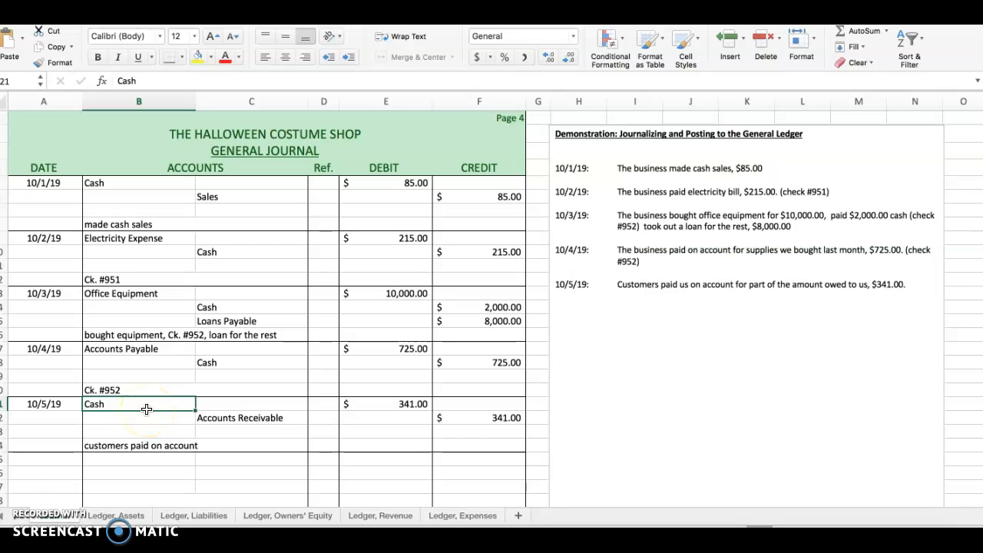
pyautogui.click(241, 419)
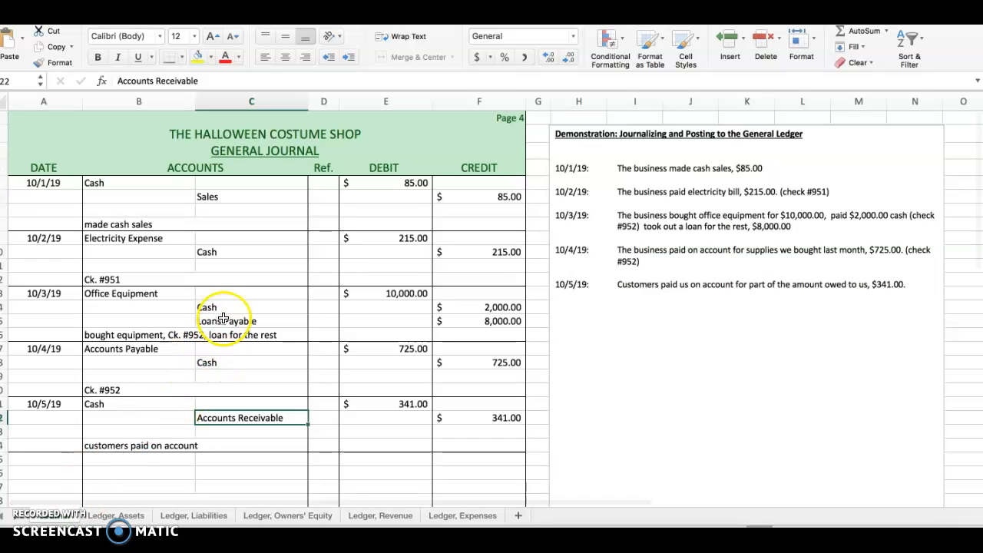
# Step: Start posting the first journal entry by entering the date 10/1/19 in the Cash account's next free row on the assets ledger
pyautogui.hscroll(1, 223, 318)
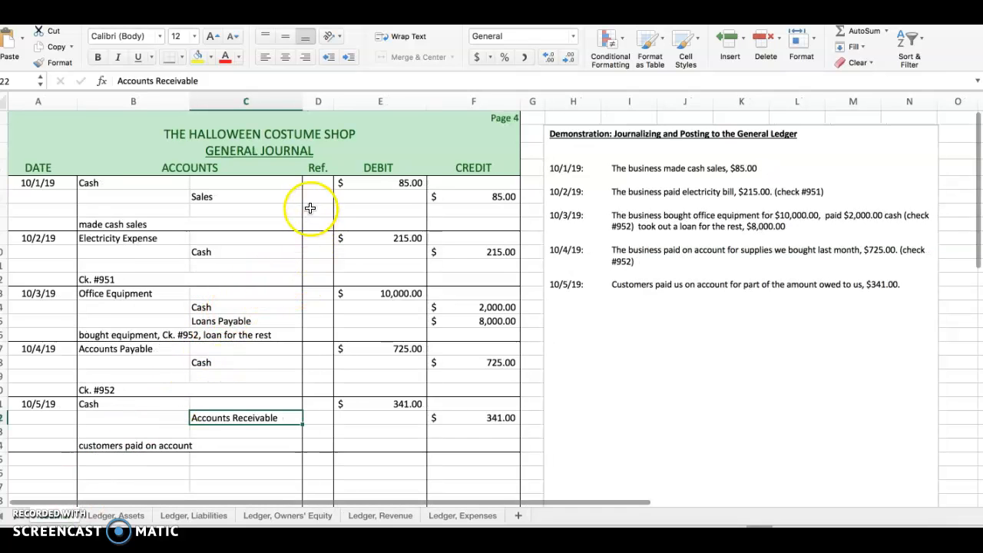
pyautogui.click(318, 184)
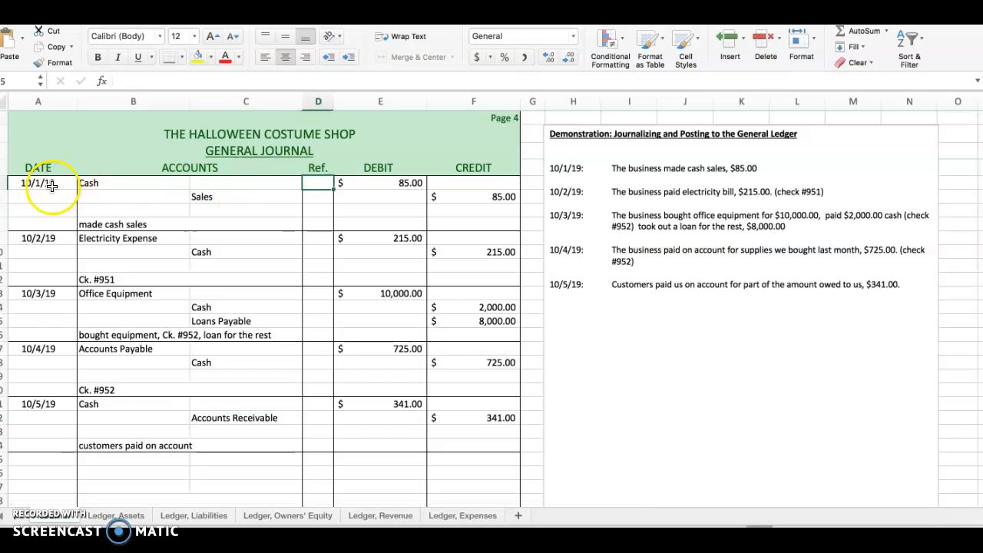
pyautogui.click(398, 186)
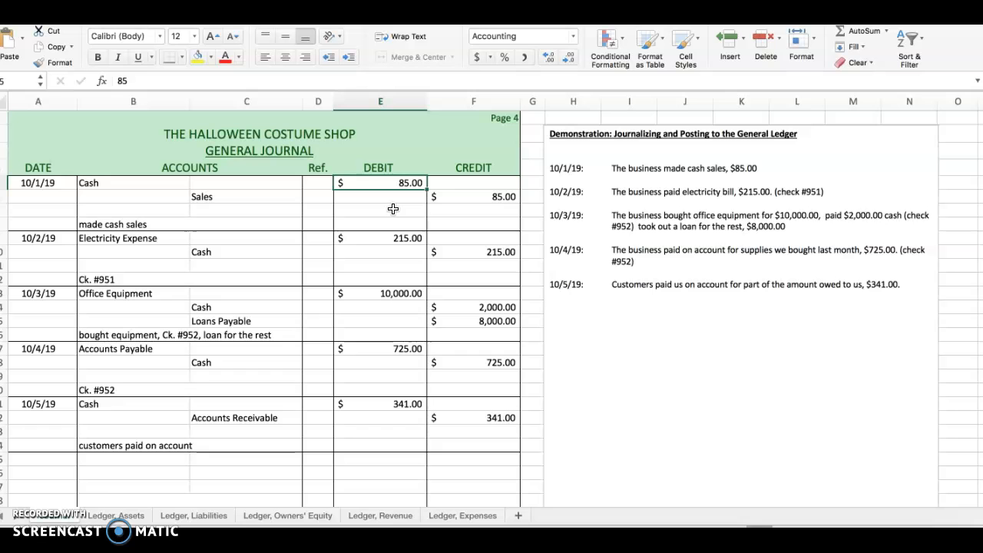
pyautogui.scroll(-1, 393, 208)
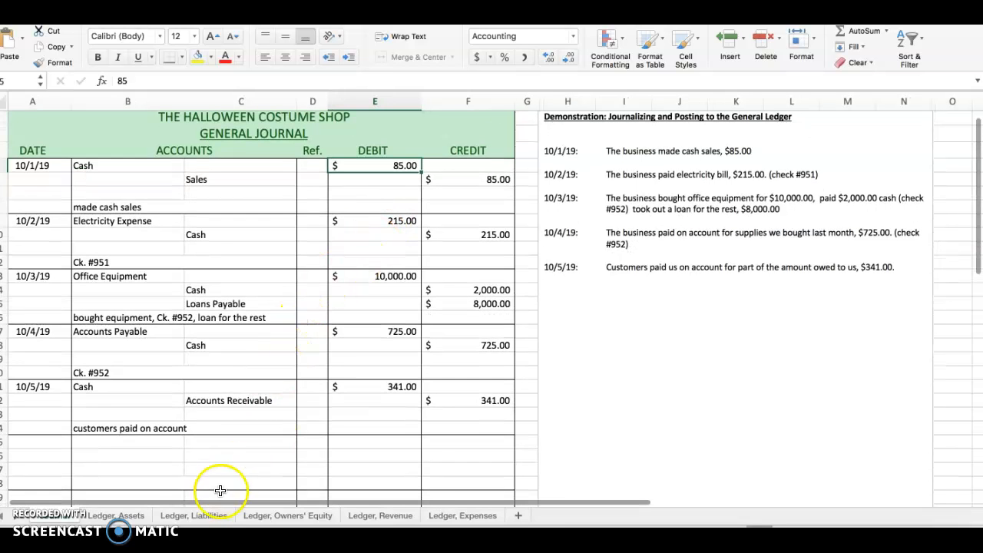
pyautogui.click(115, 515)
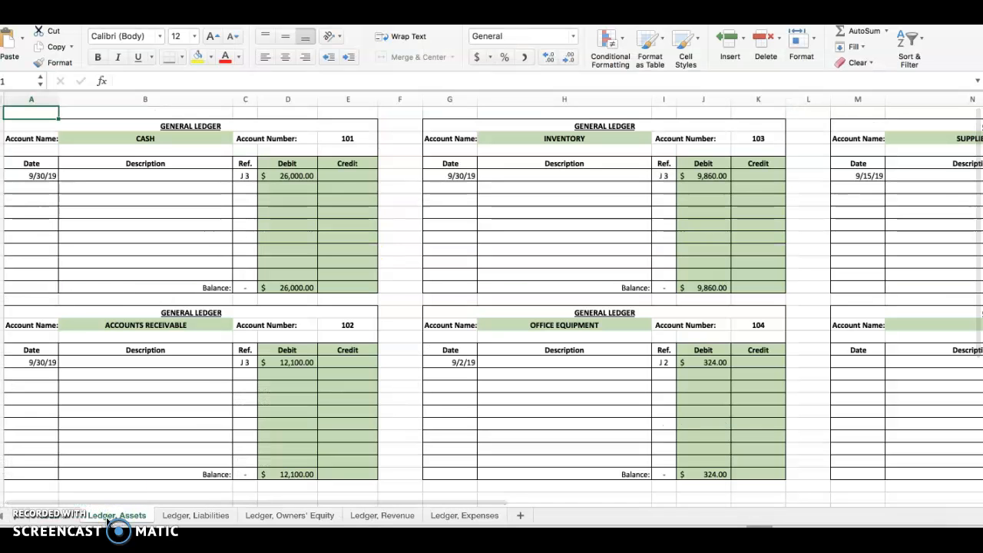
pyautogui.click(33, 187)
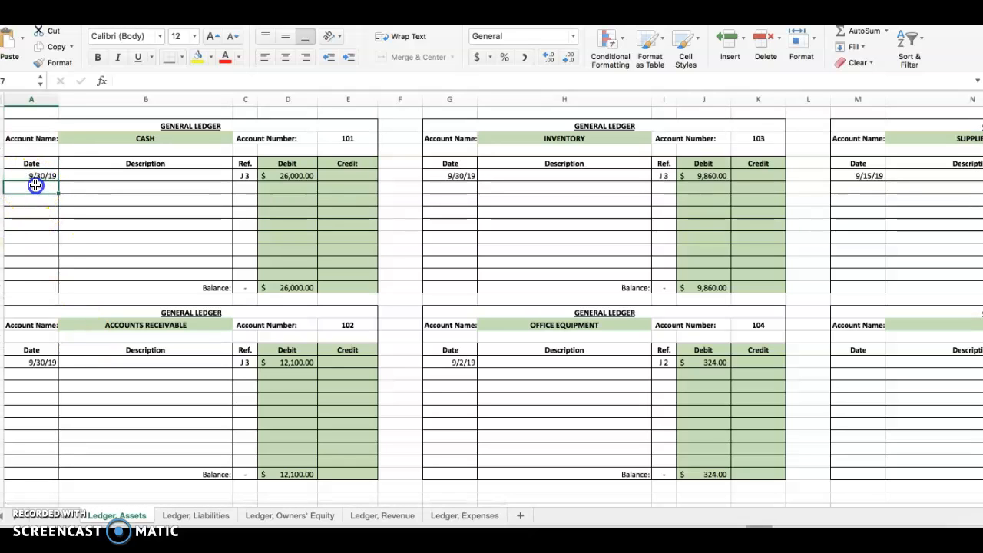
pyautogui.write('10/')
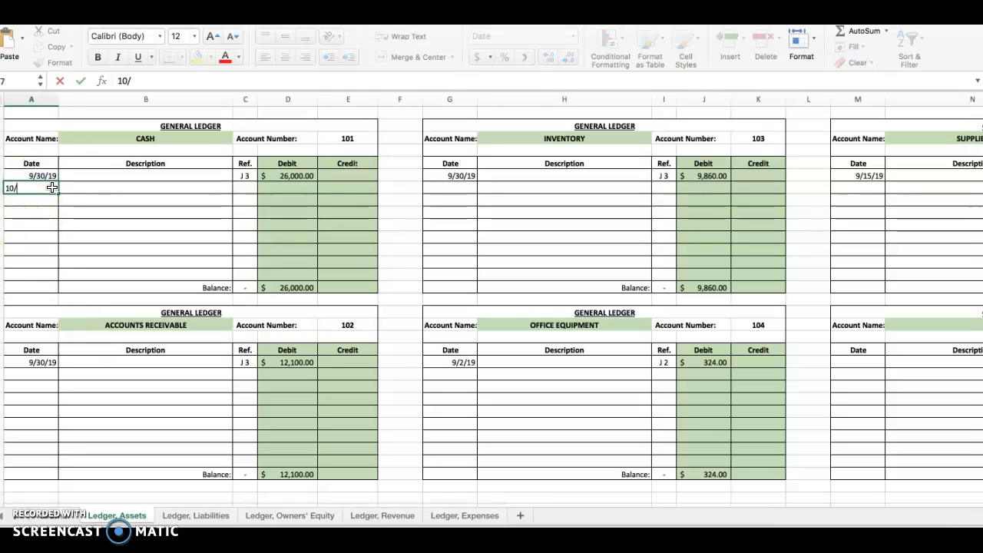
pyautogui.write('1/19')
pyautogui.press('Tab')
pyautogui.press('Tab')
pyautogui.press('Tab')
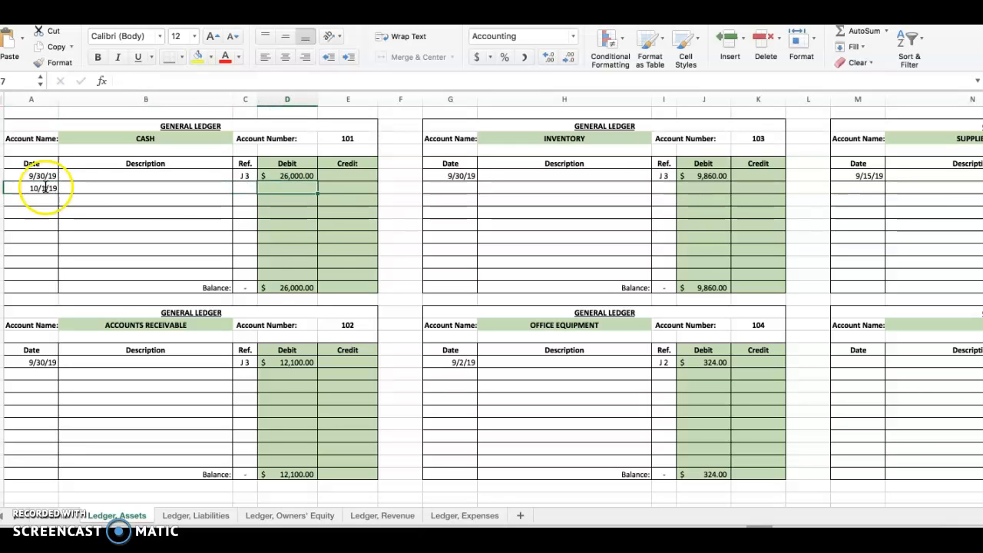
# Step: Check the Cash debit in the journal, enter 85 as the 10/1/19 debit in the Cash ledger, and inspect the balance formula
pyautogui.click(57, 523)
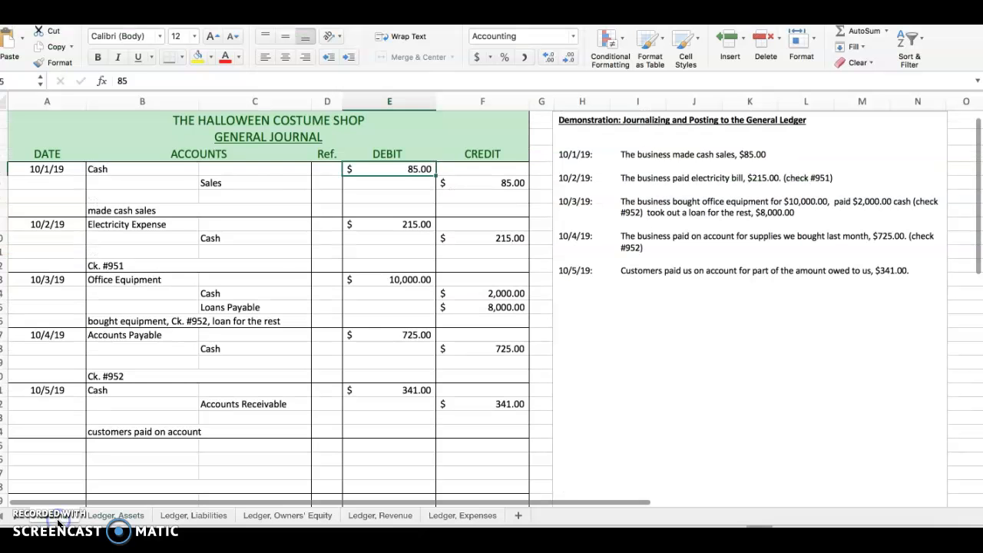
pyautogui.click(129, 519)
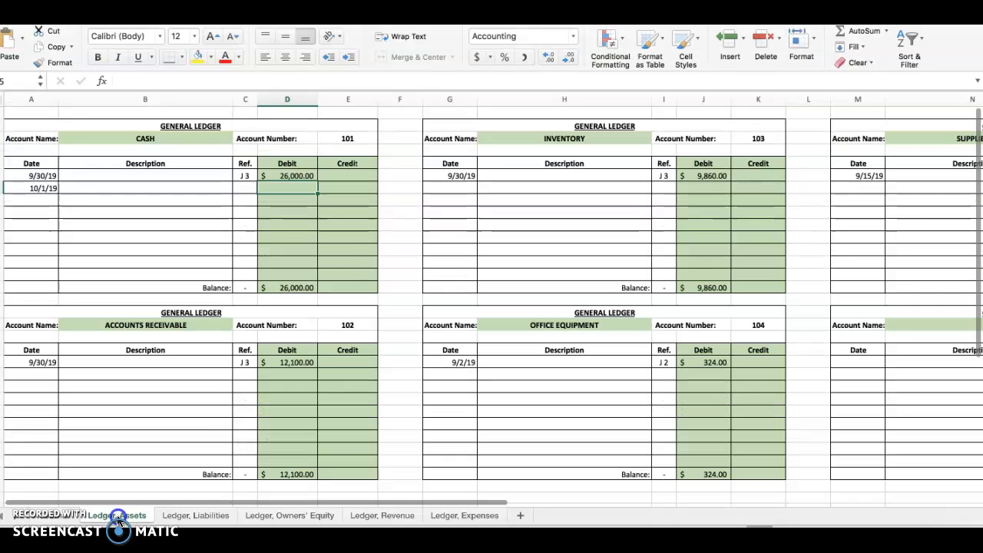
pyautogui.write('85')
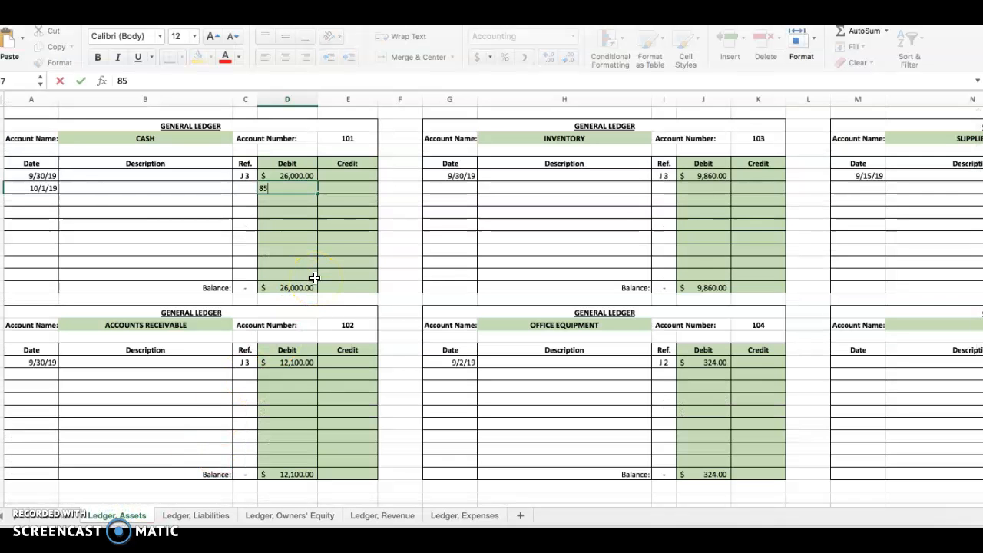
pyautogui.press('Return')
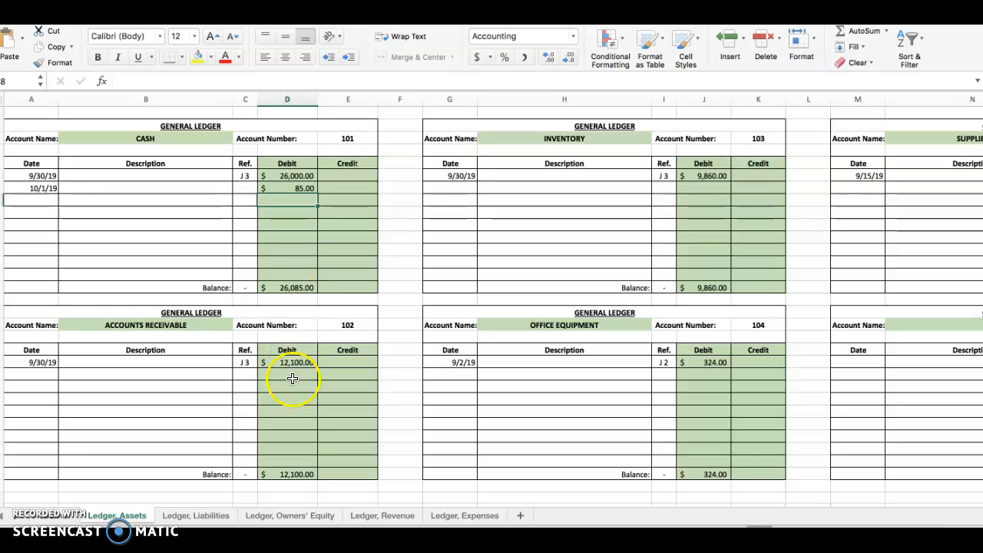
pyautogui.click(294, 287)
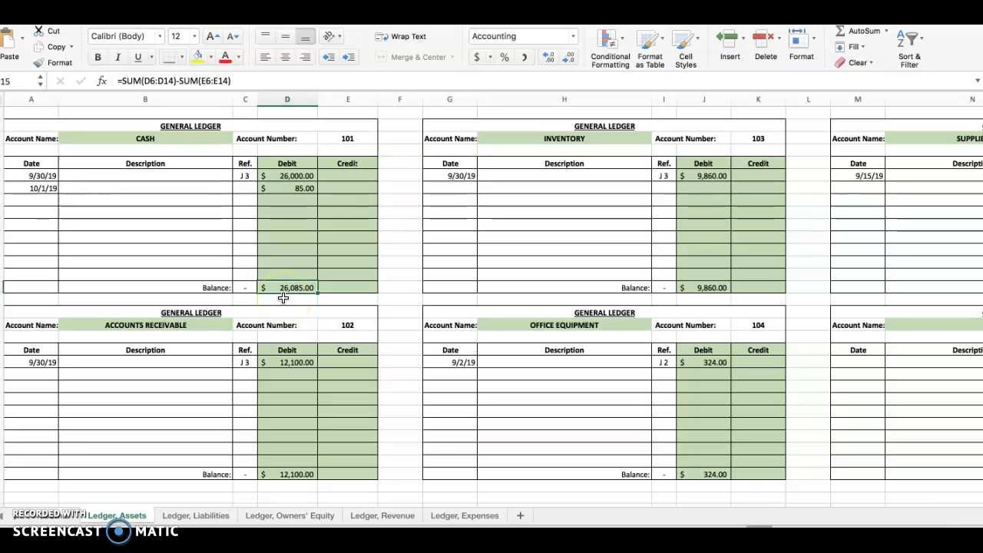
# Step: Set the posting reference of the 10/1/19 Cash ledger row to J 4 and return to the general journal
pyautogui.click(245, 188)
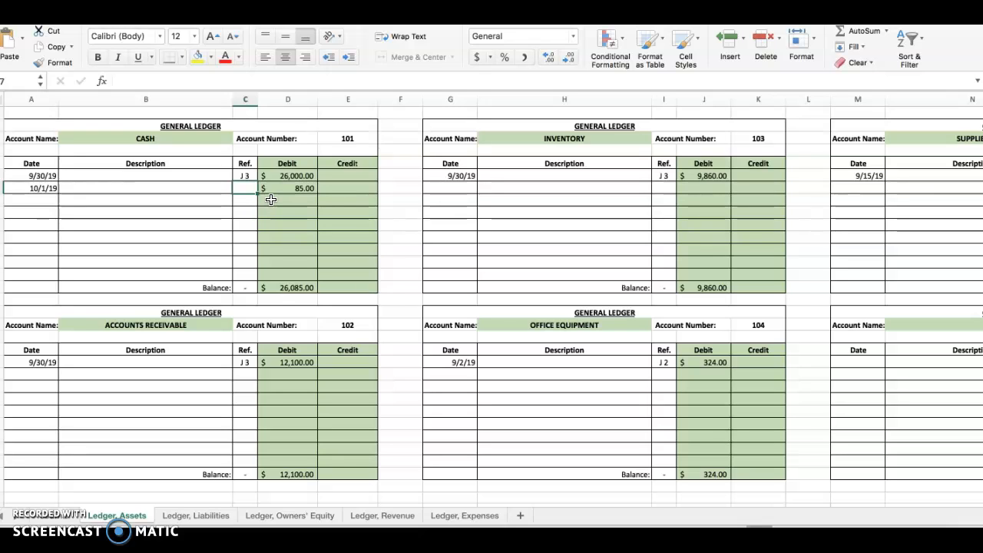
pyautogui.write('4')
pyautogui.press('Return')
pyautogui.click(31, 112)
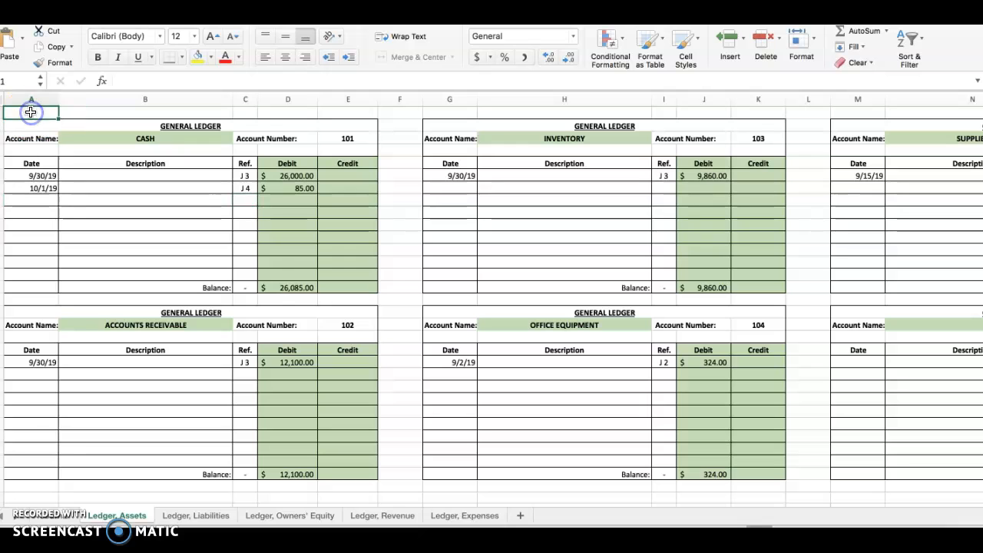
pyautogui.click(50, 520)
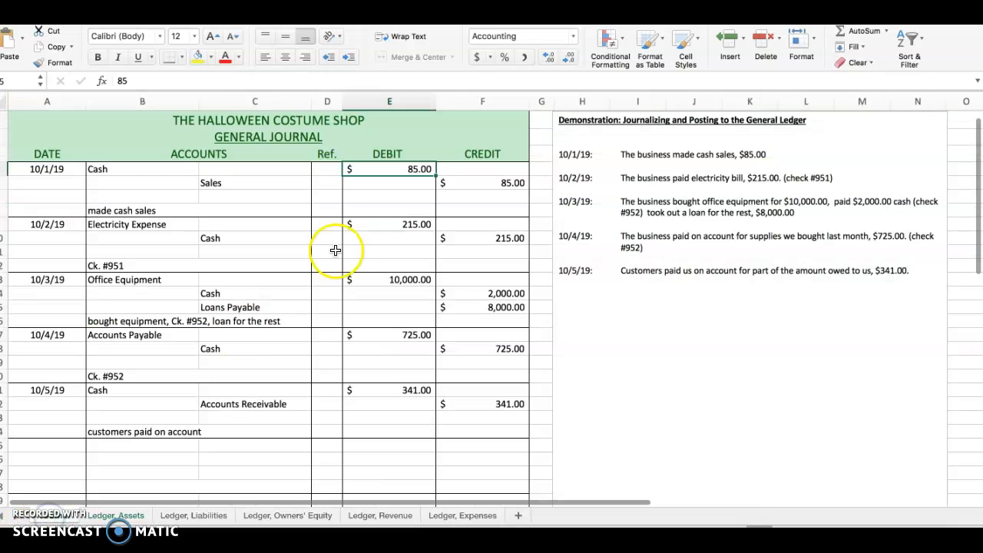
# Step: Check the journal page number and the Cash account number, then enter 101 as the posting reference of the 10/1/19 Cash line in the journal
pyautogui.scroll(1, 415, 261)
pyautogui.click(511, 120)
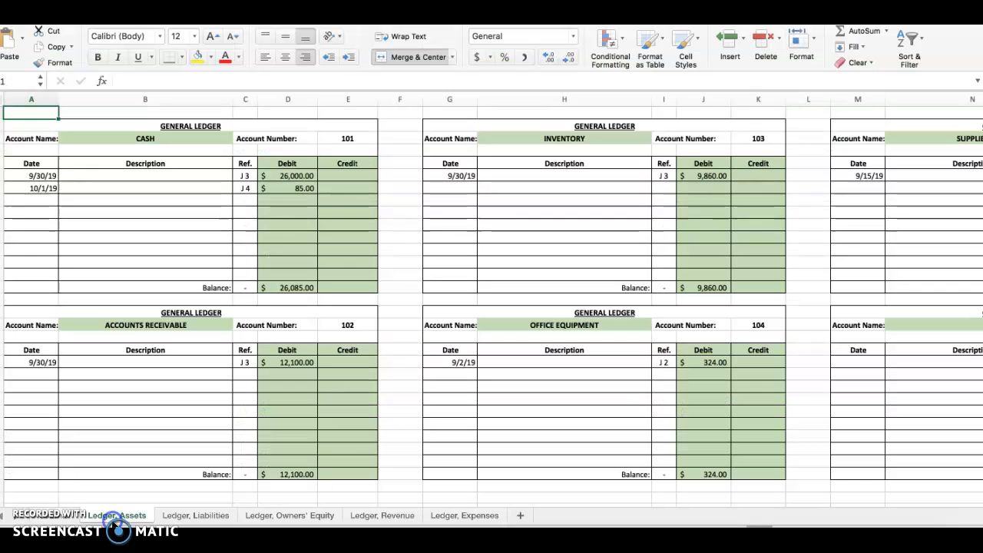
pyautogui.click(115, 515)
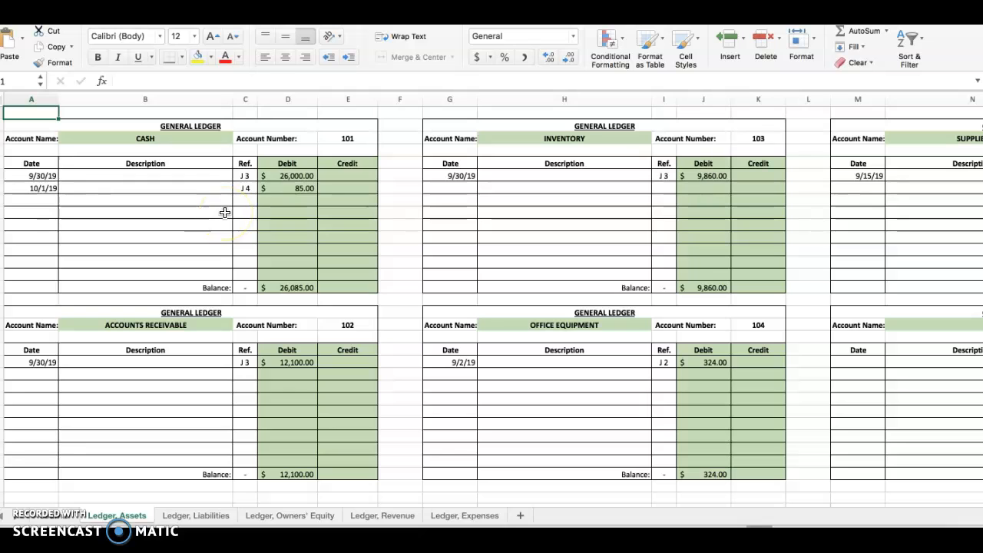
pyautogui.click(350, 139)
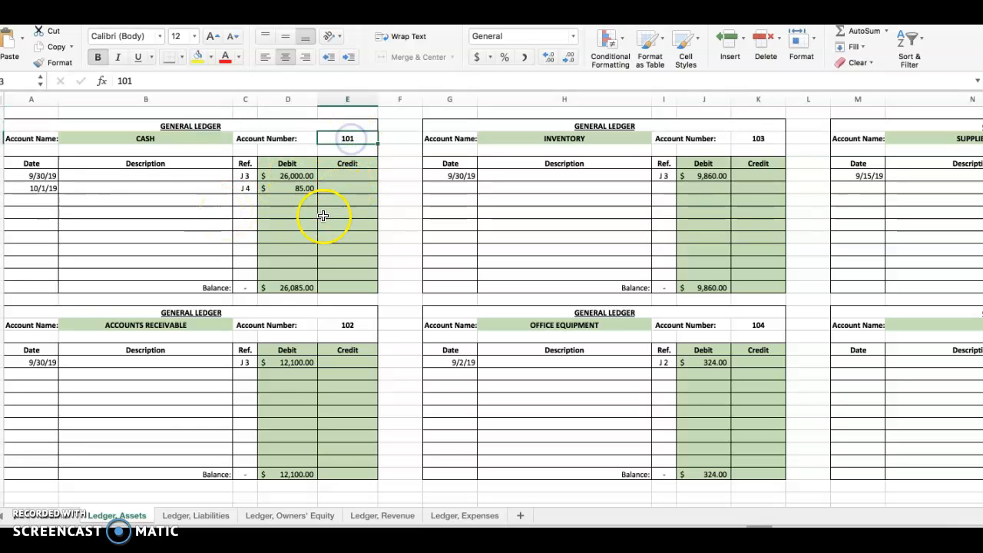
pyautogui.click(58, 514)
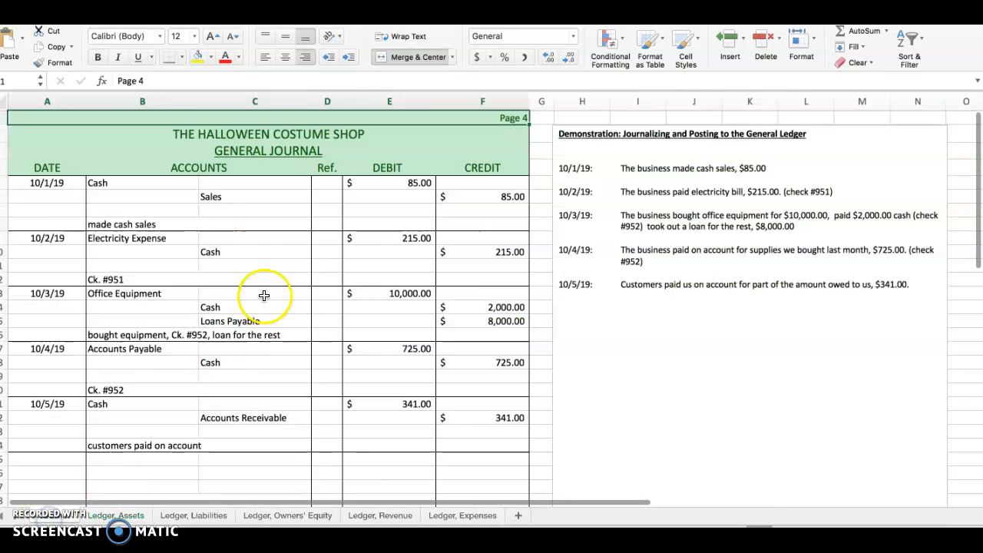
pyautogui.click(328, 183)
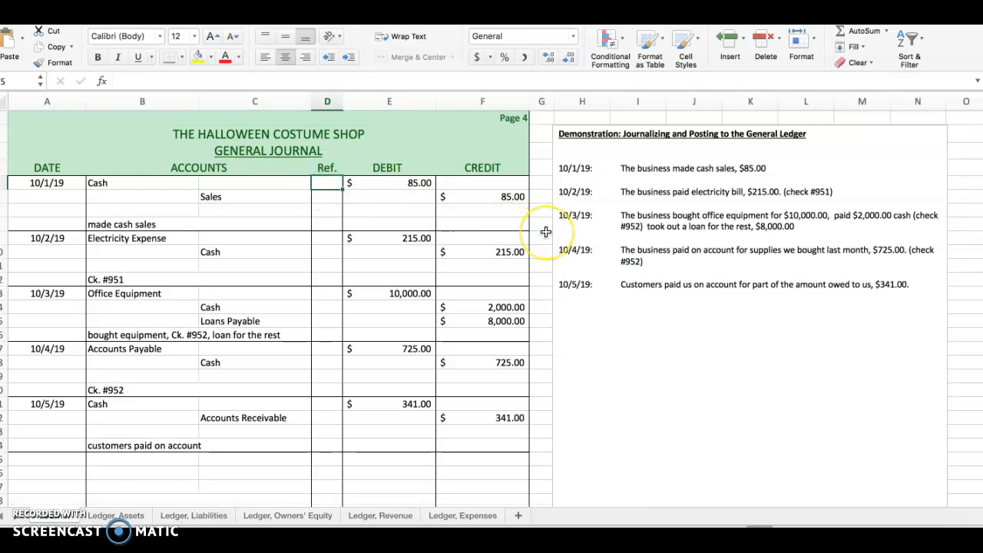
pyautogui.write('101')
pyautogui.press('Return')
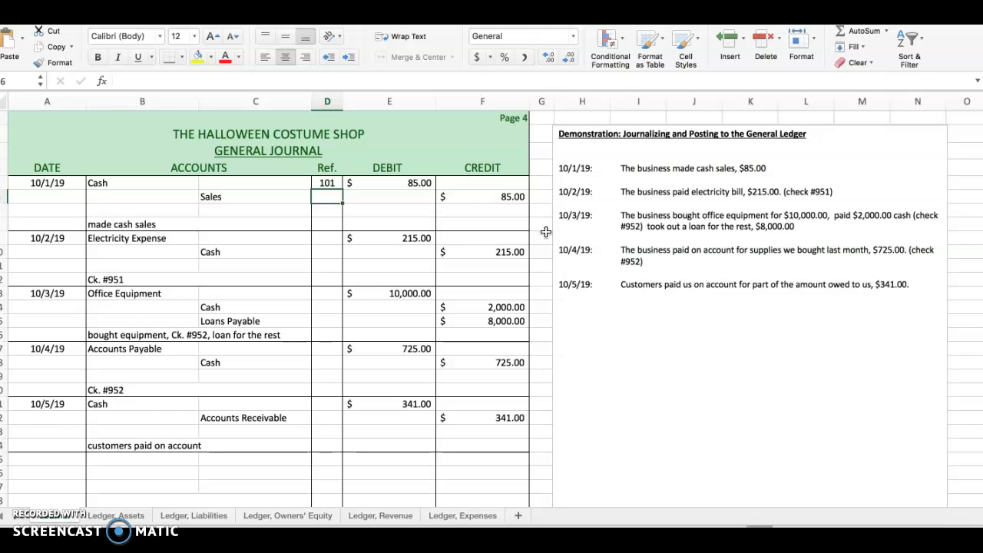
# Step: Post the 10/1/19 sale to the Sales account on the revenue ledger with the date 10/1/19 and a credit of 85
pyautogui.click(379, 517)
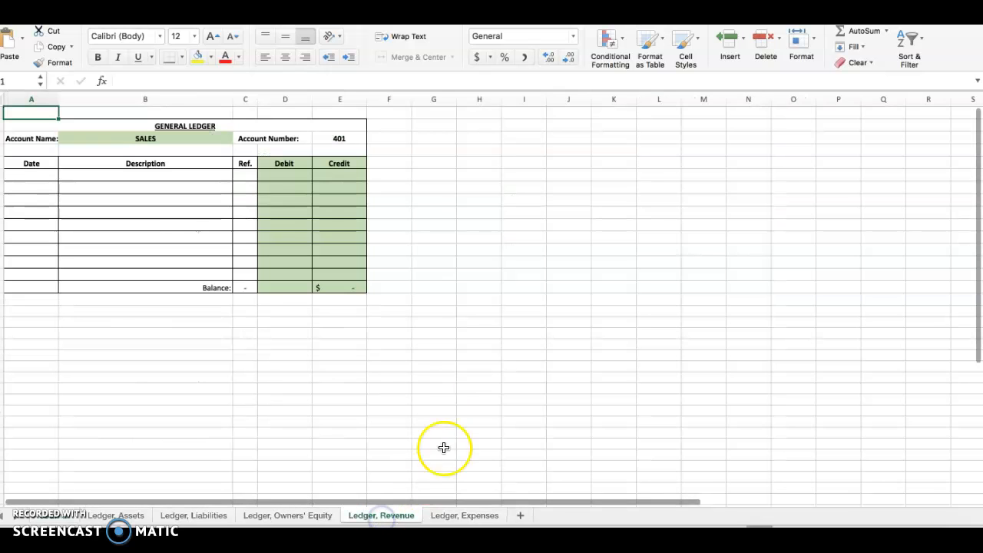
pyautogui.click(33, 175)
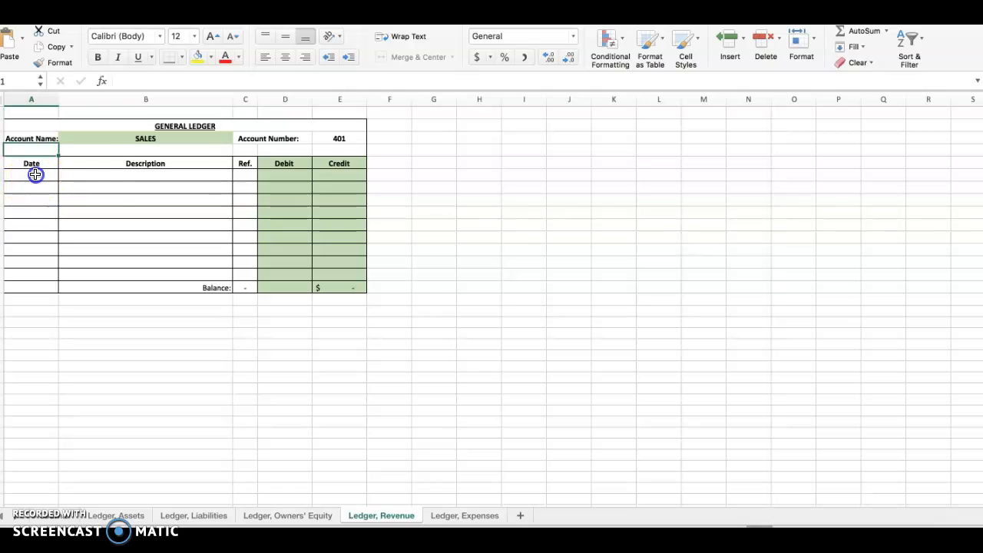
pyautogui.write('10/')
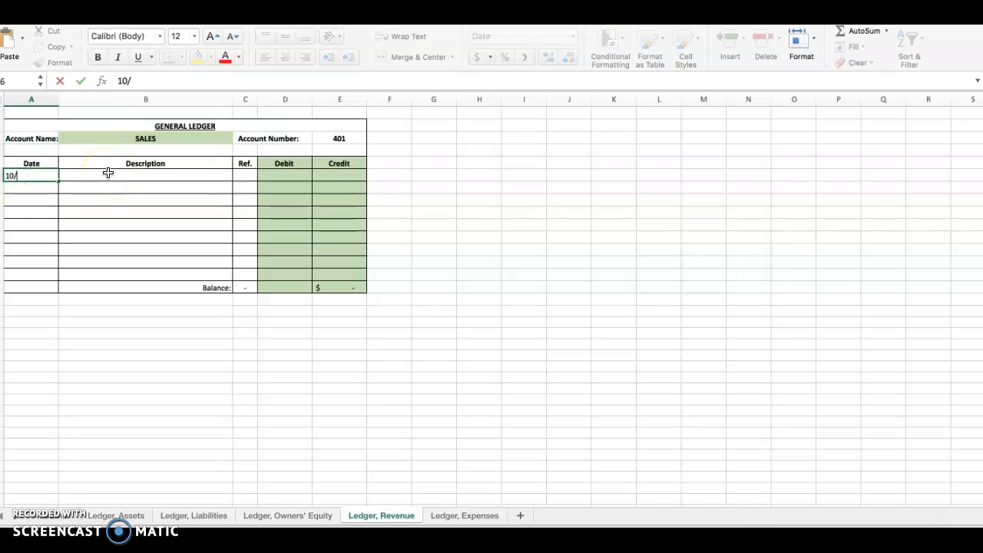
pyautogui.press('Tab')
pyautogui.press('Tab')
pyautogui.press('Tab')
pyautogui.press('Tab')
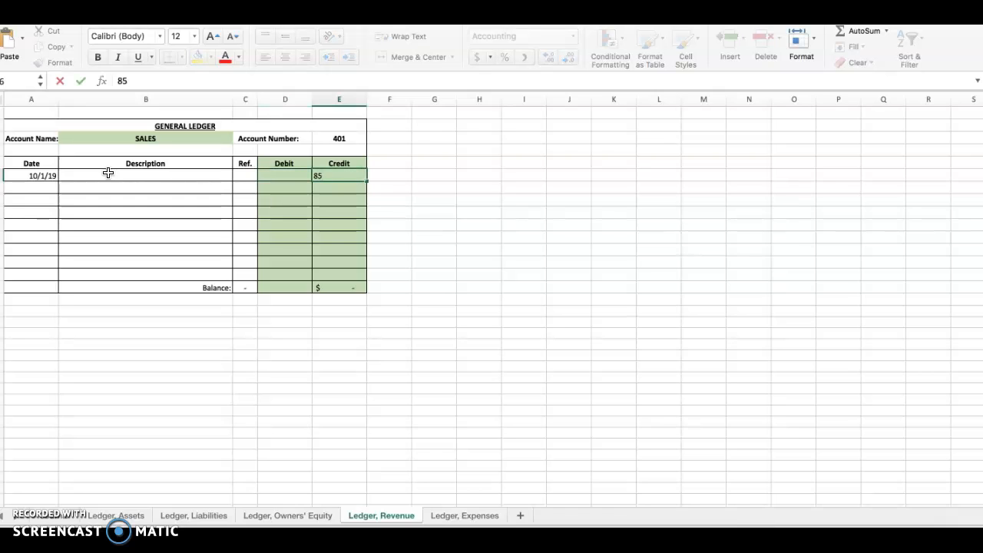
pyautogui.press('Return')
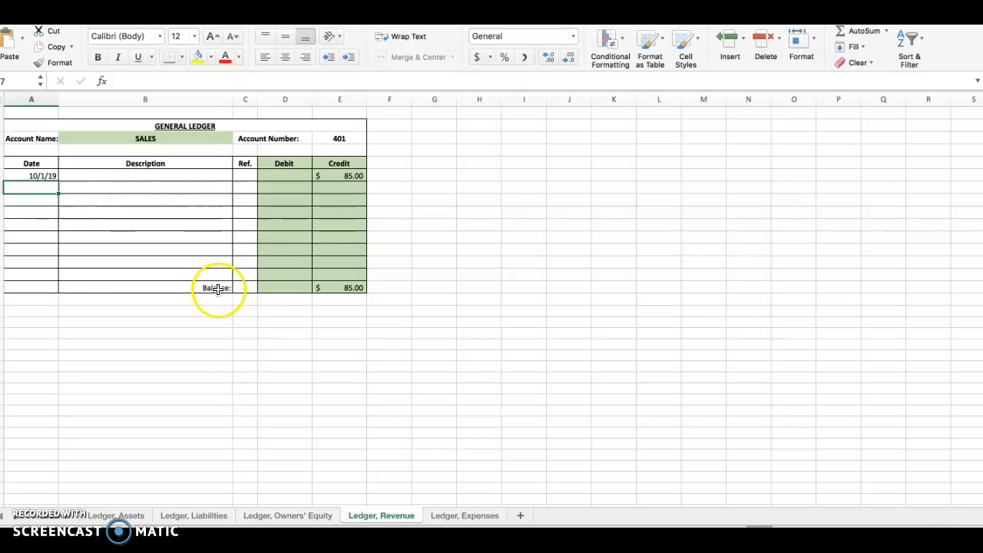
# Step: Inspect the Sales account's balance formula and set the posting reference of its 10/1/19 row to J 4
pyautogui.click(219, 289)
pyautogui.click(344, 288)
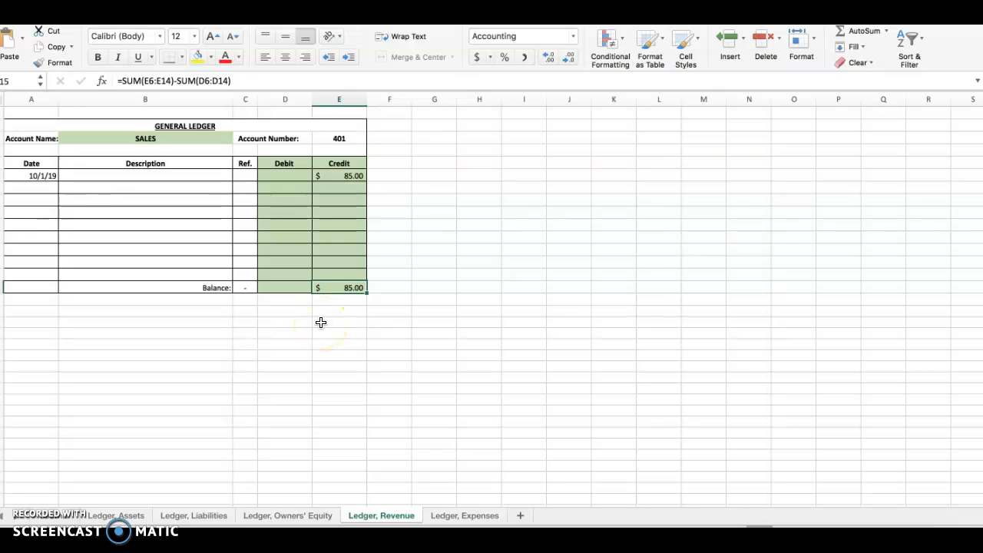
pyautogui.click(246, 175)
pyautogui.write('J')
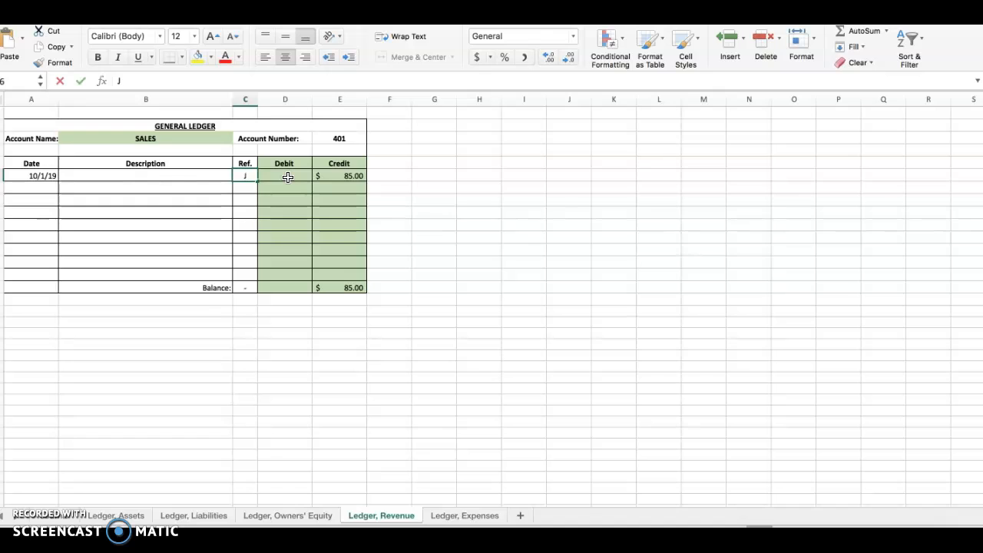
pyautogui.write(' 4')
pyautogui.press('Return')
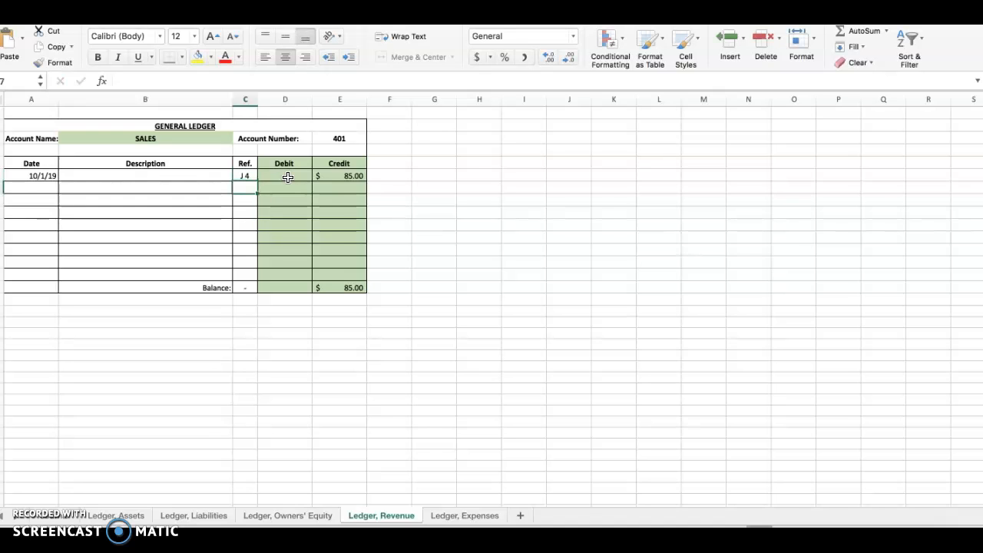
# Step: Check the Sales account number and enter 401 as the posting reference of the 10/1/19 Sales line in the general journal
pyautogui.click(340, 138)
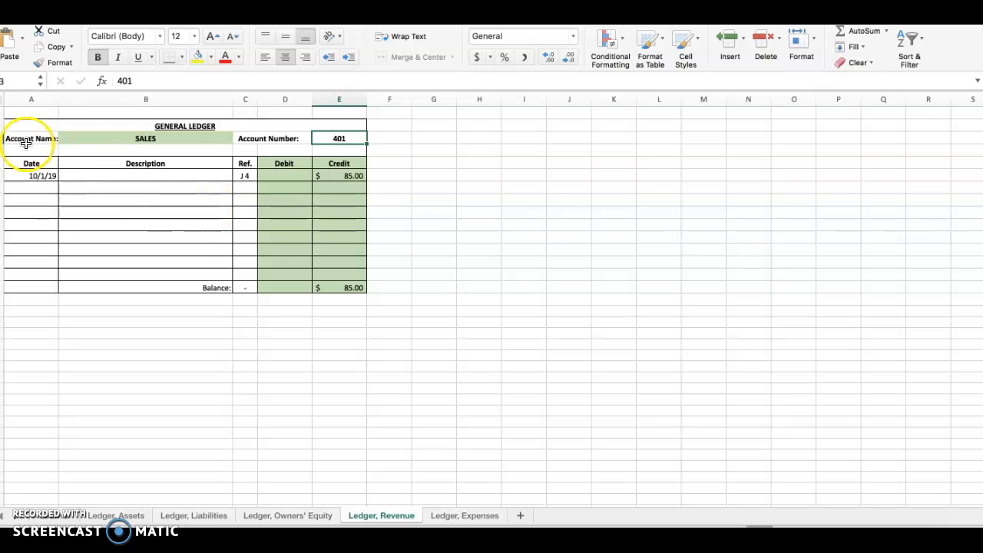
pyautogui.click(43, 112)
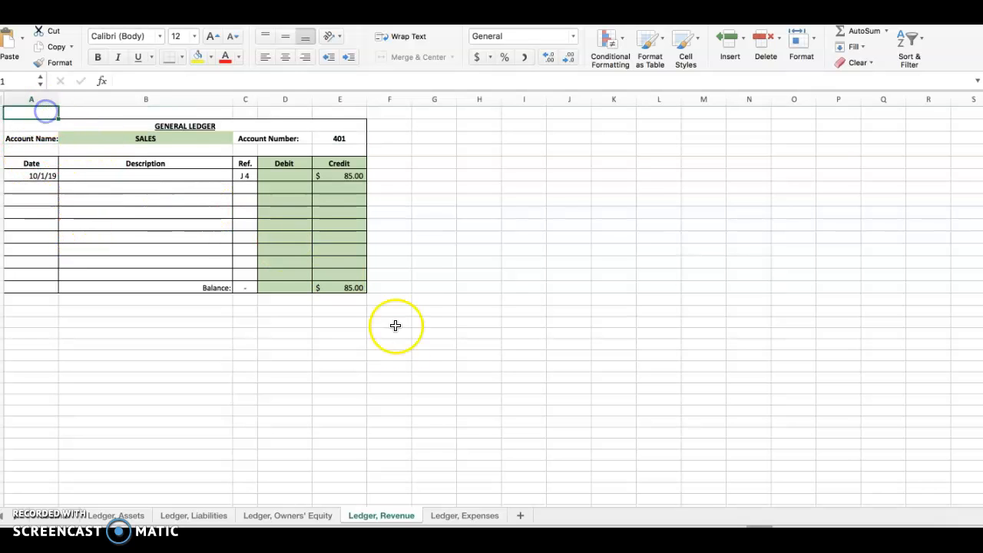
pyautogui.click(59, 521)
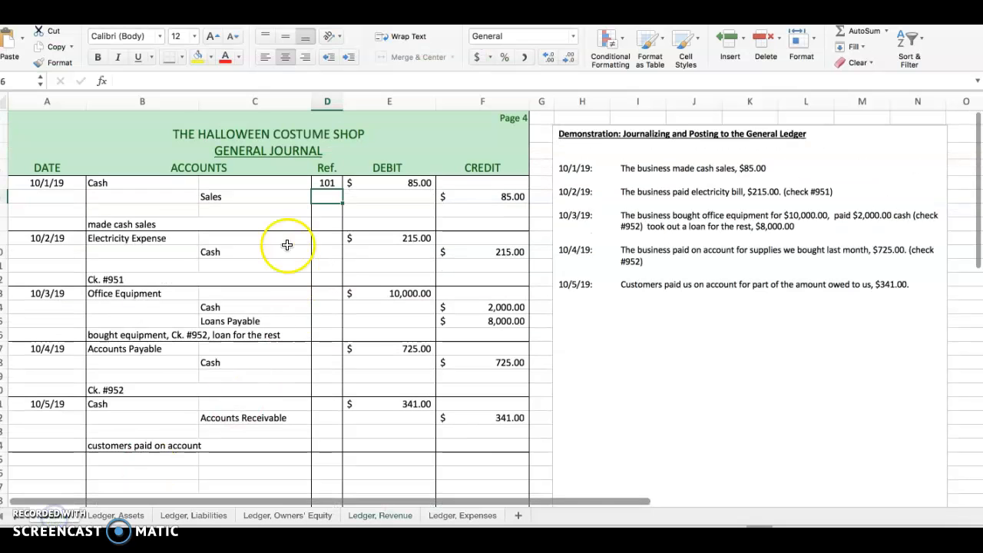
pyautogui.write('401')
pyautogui.press('Return')
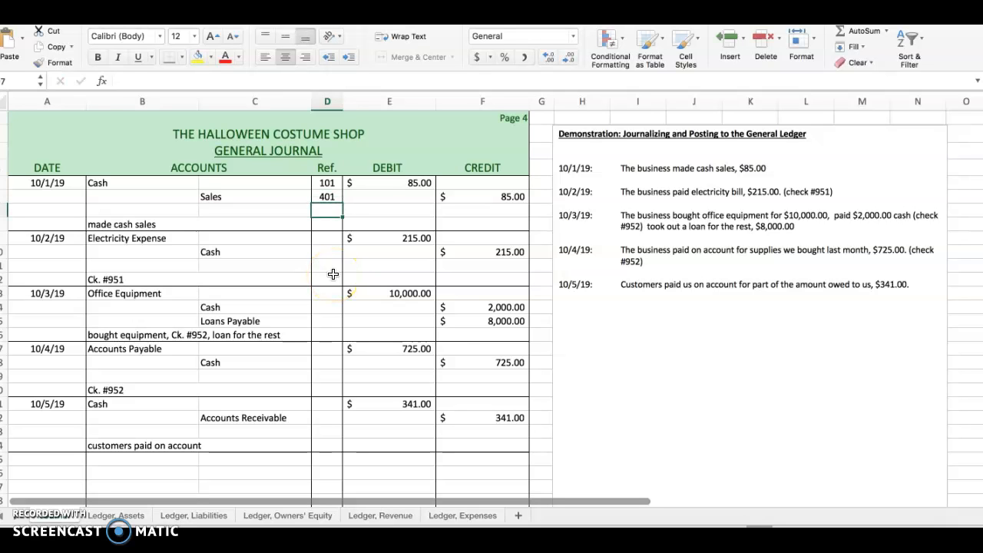
# Step: Enter the date 10/2/19 and the posting reference J4 in the first row of the Electricity Expense account on the expenses ledger
pyautogui.click(328, 239)
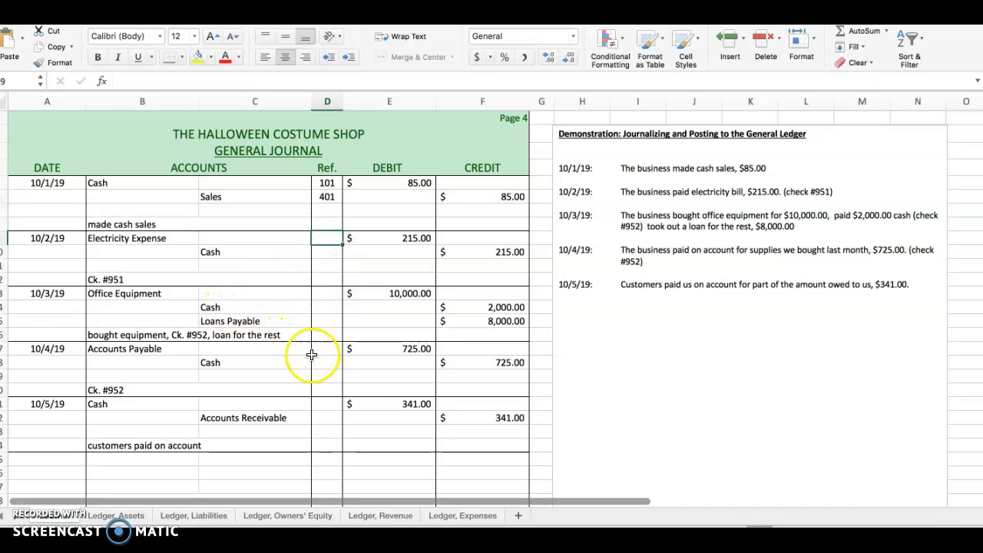
pyautogui.click(442, 515)
pyautogui.click(39, 172)
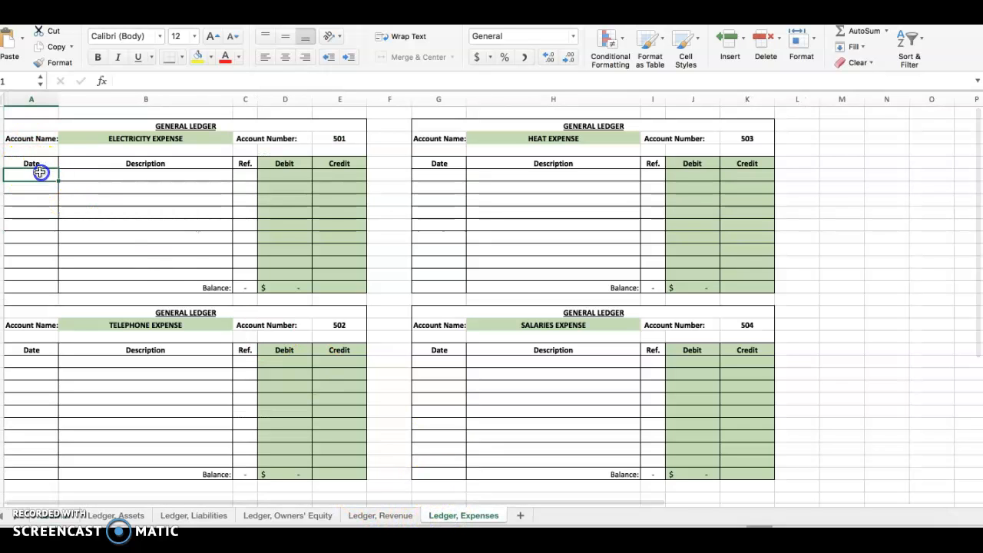
pyautogui.write('10/2/19')
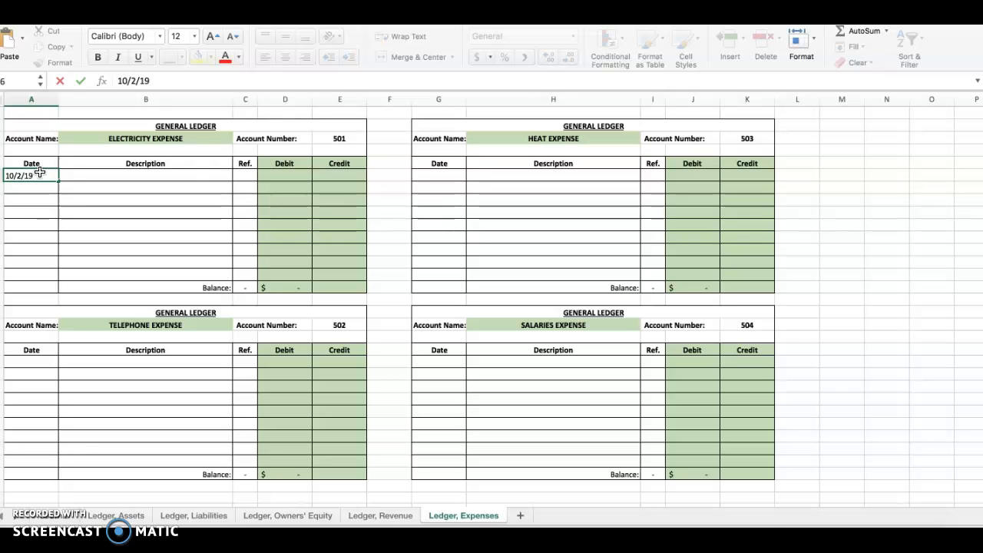
pyautogui.press('Tab')
pyautogui.press('Tab')
pyautogui.write('J')
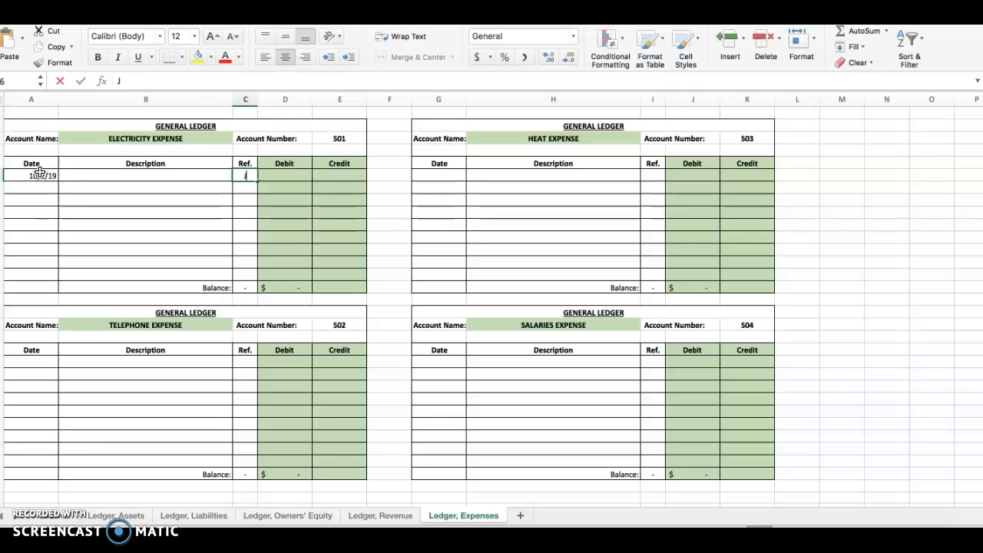
pyautogui.write('4')
pyautogui.press('Tab')
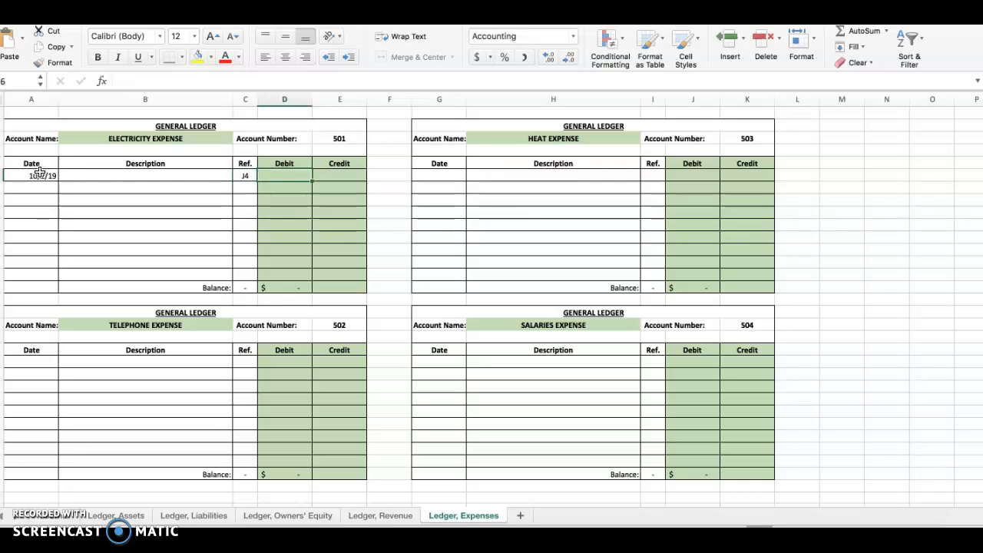
# Step: Check the Electricity Expense debit in the journal and enter 215 as the 10/2/19 debit in the Electricity Expense ledger
pyautogui.click(46, 516)
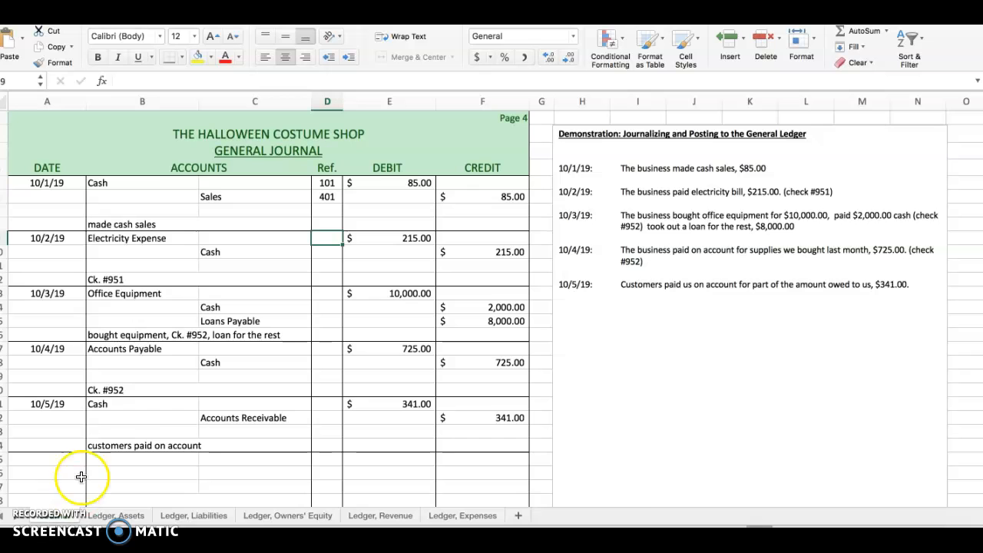
pyautogui.click(406, 238)
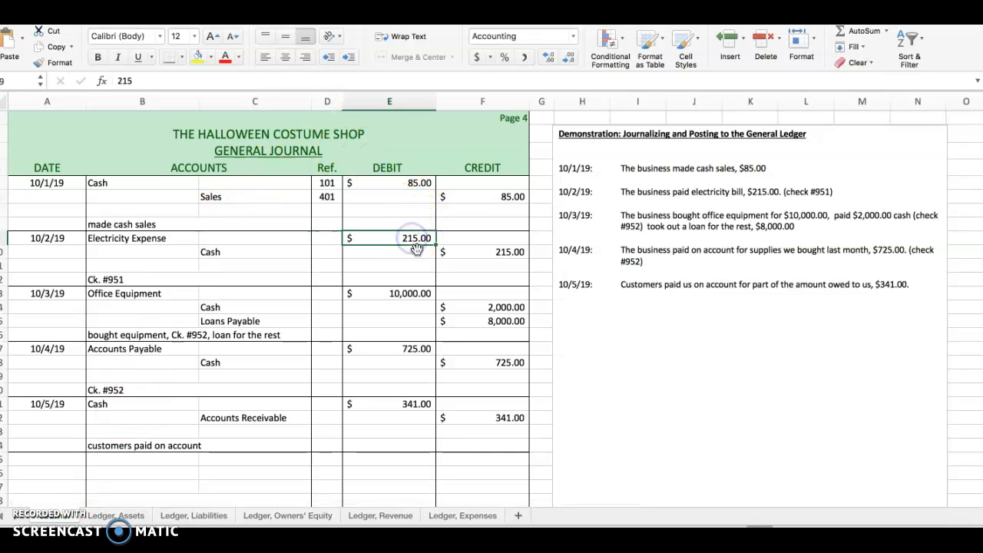
pyautogui.click(442, 517)
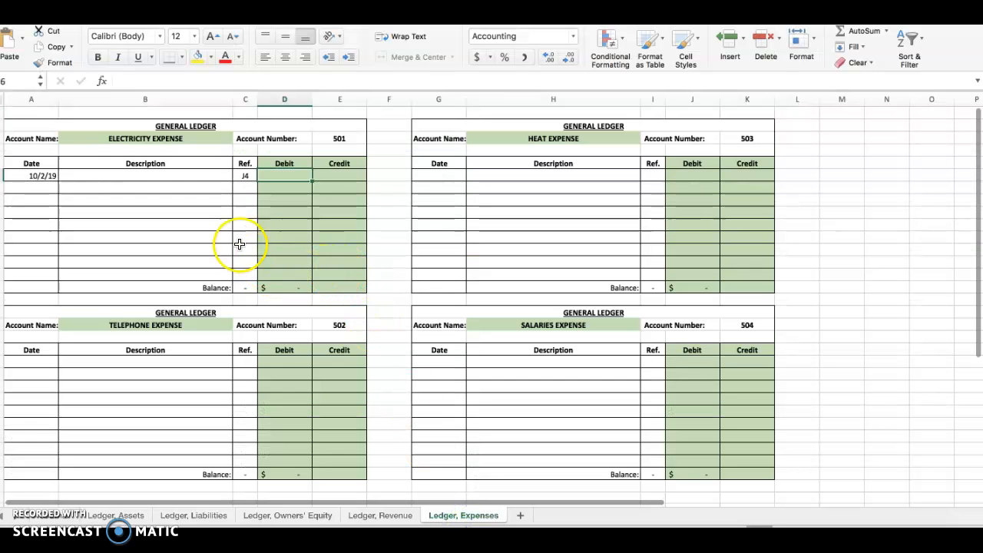
pyautogui.click(143, 137)
pyautogui.click(288, 174)
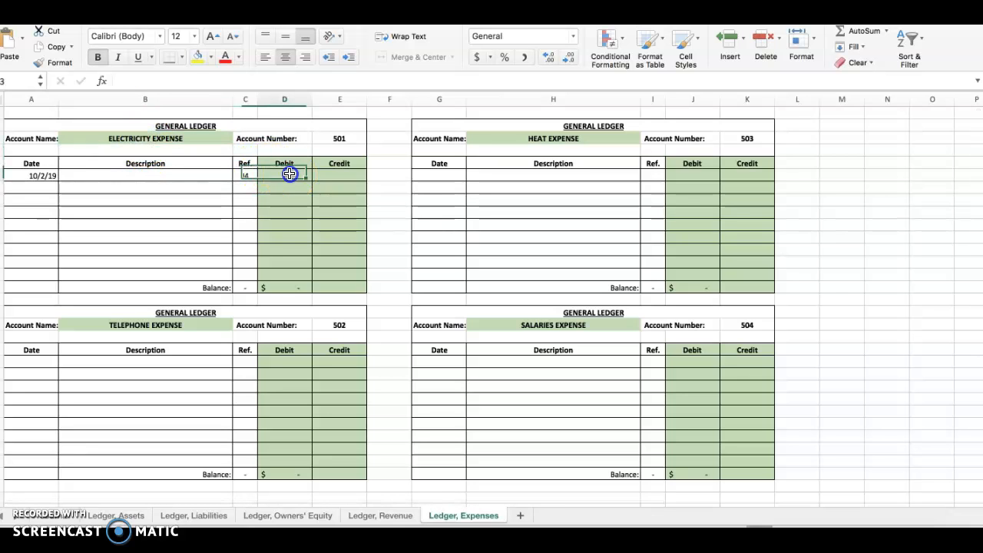
pyautogui.write('215')
pyautogui.press('Return')
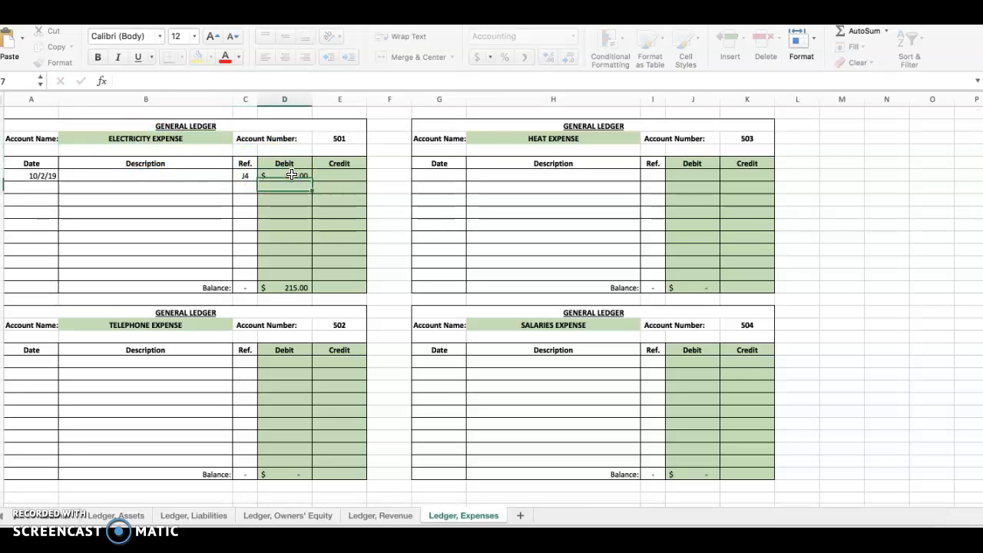
# Step: Check the Electricity Expense account number and enter 501 as the posting reference of its 10/2/19 line in the general journal
pyautogui.click(345, 138)
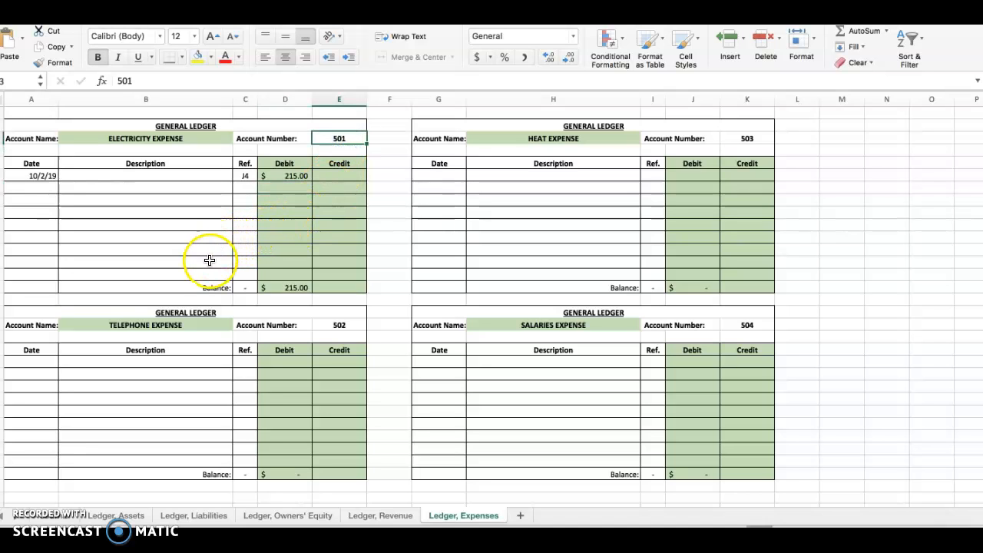
pyautogui.click(51, 515)
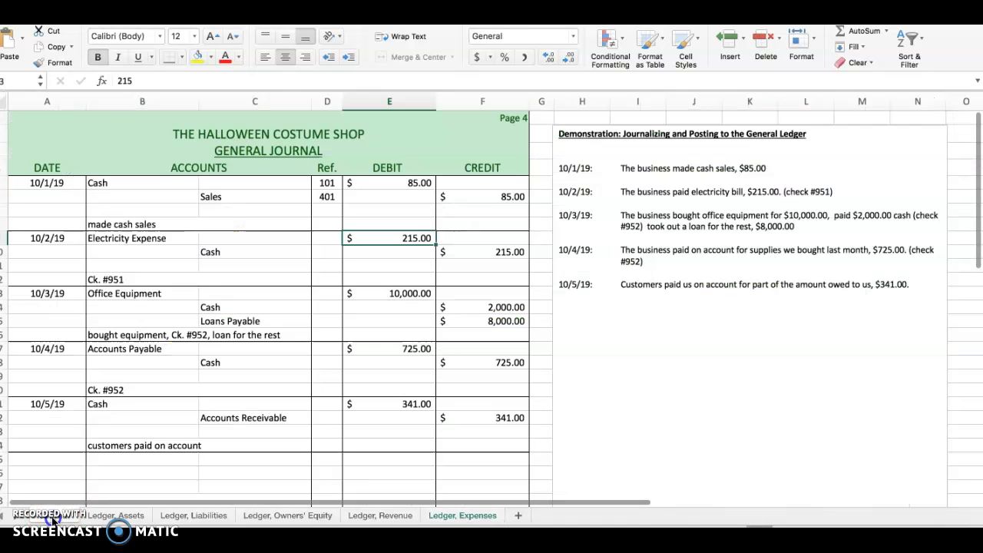
pyautogui.click(335, 238)
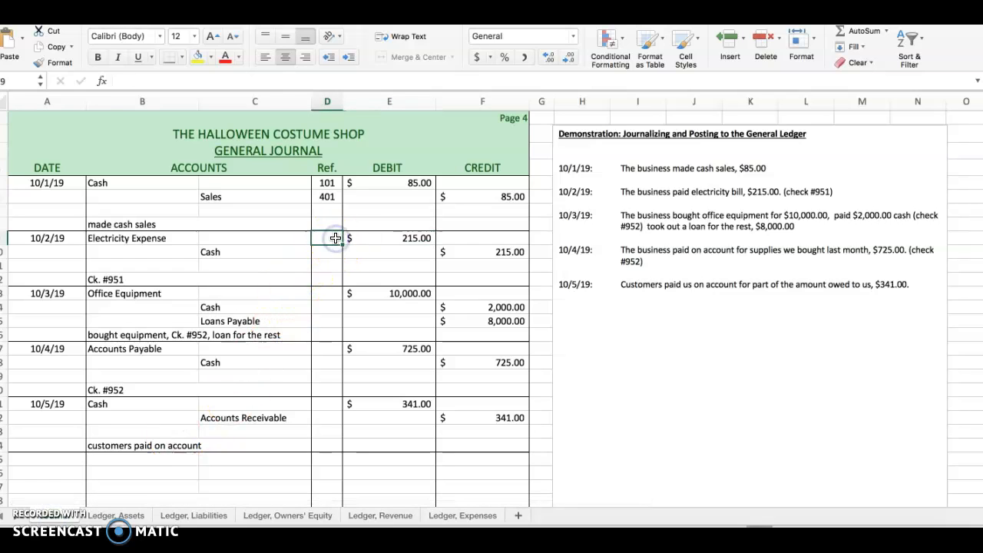
pyautogui.press('Return')
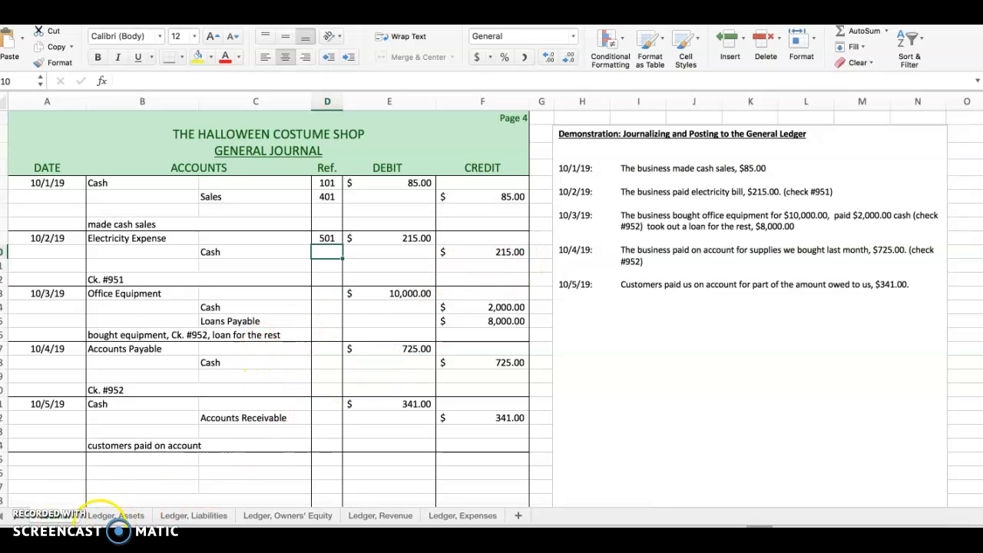
# Step: Enter the date 10/2/19 and the posting reference J4 in the next empty row of the Cash account on the assets ledger
pyautogui.click(115, 516)
pyautogui.click(45, 198)
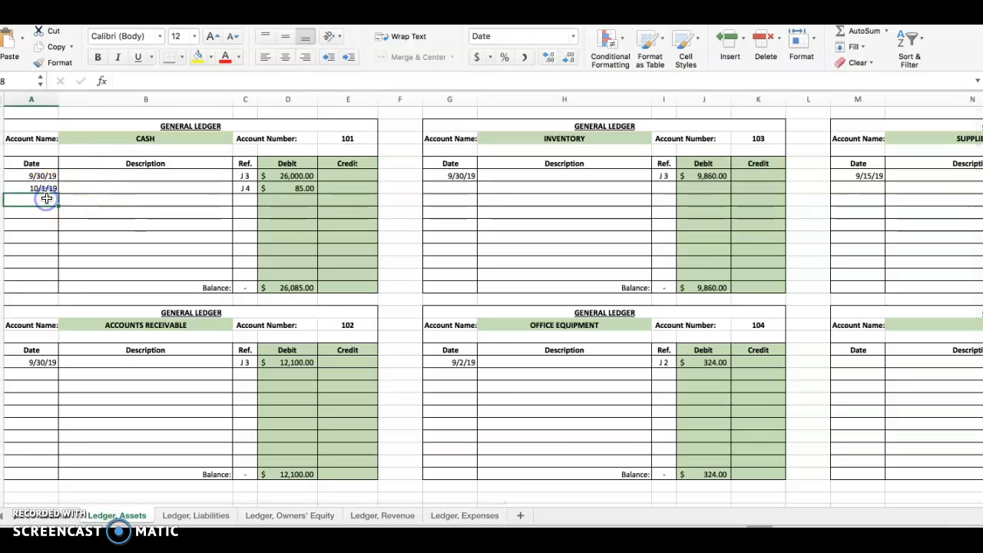
pyautogui.write('10/2/')
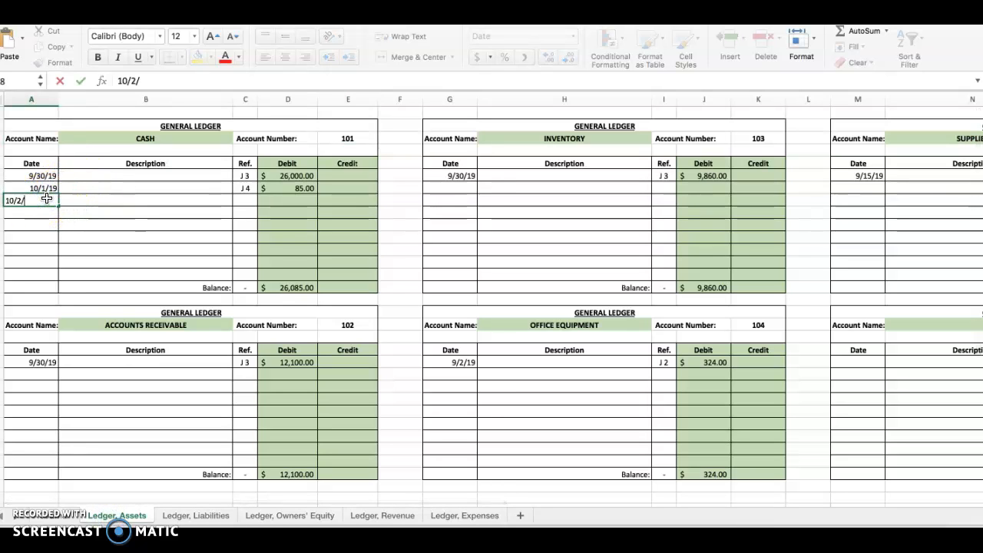
pyautogui.press('Tab')
pyautogui.press('Tab')
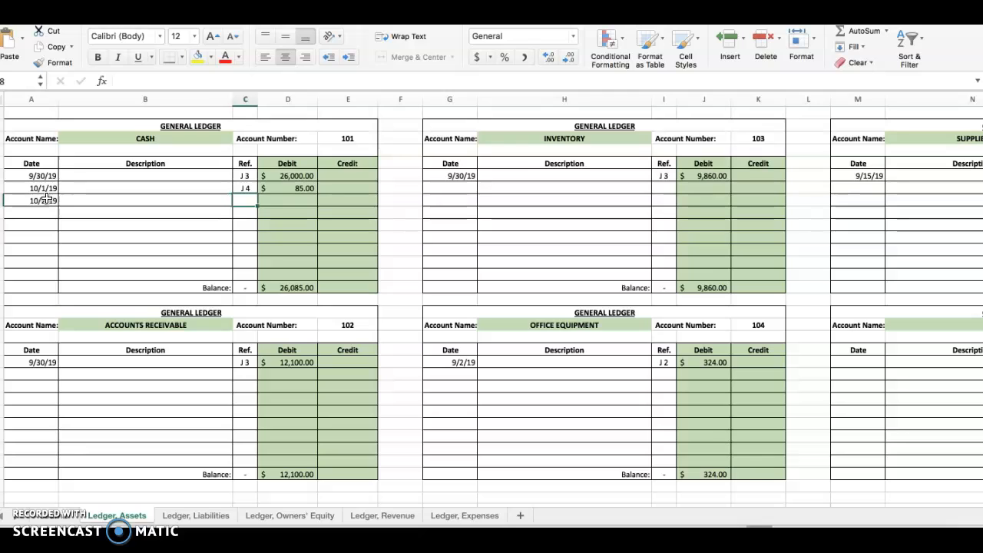
pyautogui.write('J4')
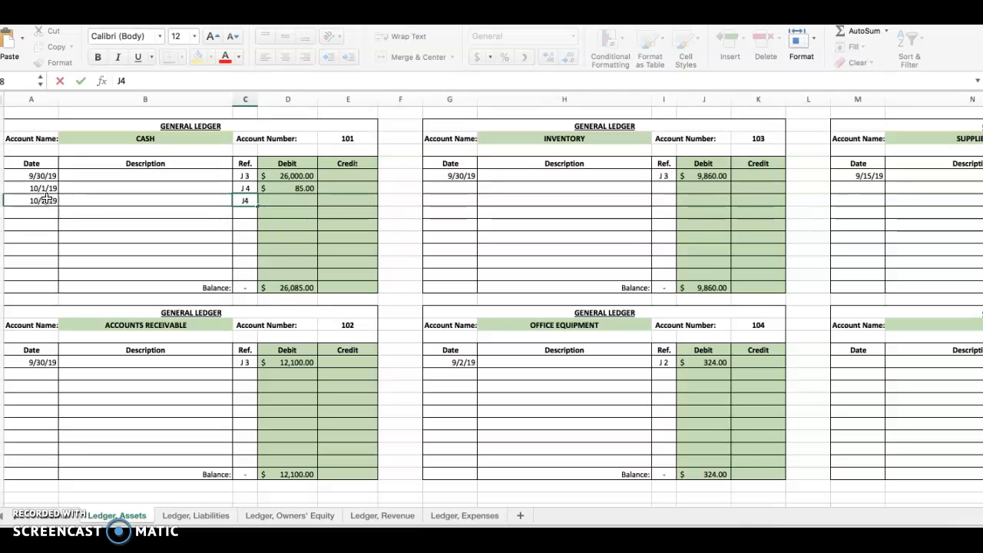
# Step: Enter 215 as the 10/2/19 credit in the Cash ledger account
pyautogui.press('Tab')
pyautogui.press('Tab')
pyautogui.write('21')
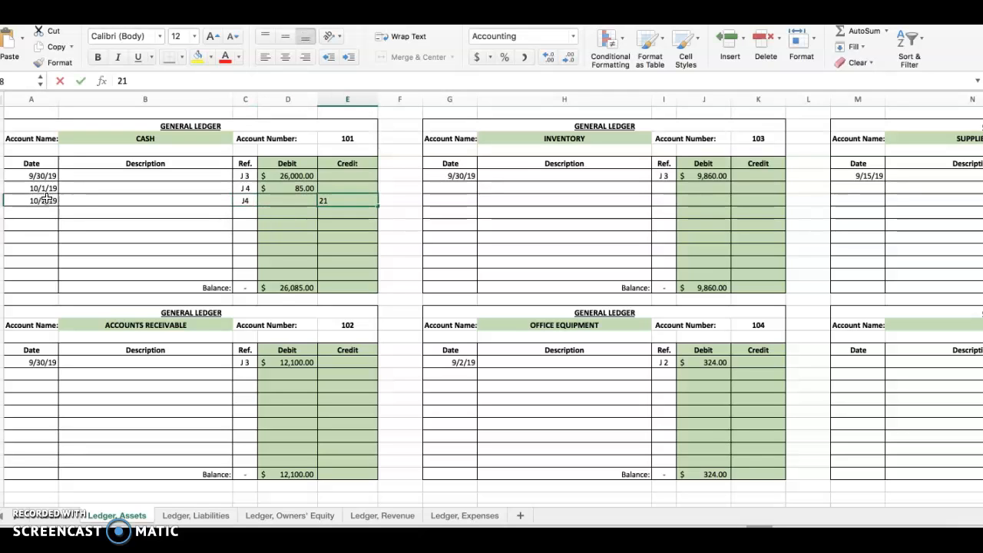
pyautogui.write('5')
pyautogui.press('Return')
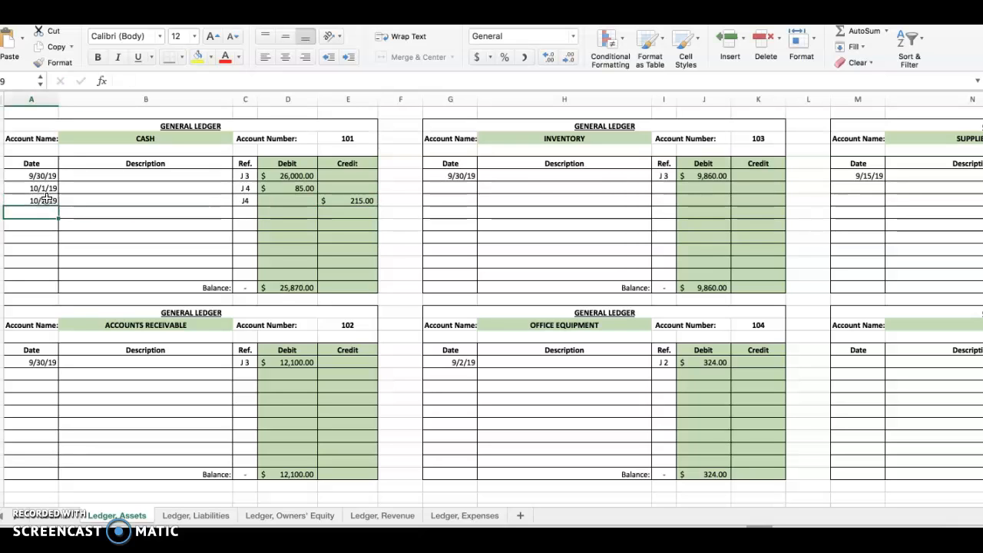
# Step: Clear the 10/2/19 credit in the Cash ledger account and re-enter it as 215
pyautogui.click(46, 198)
pyautogui.click(362, 200)
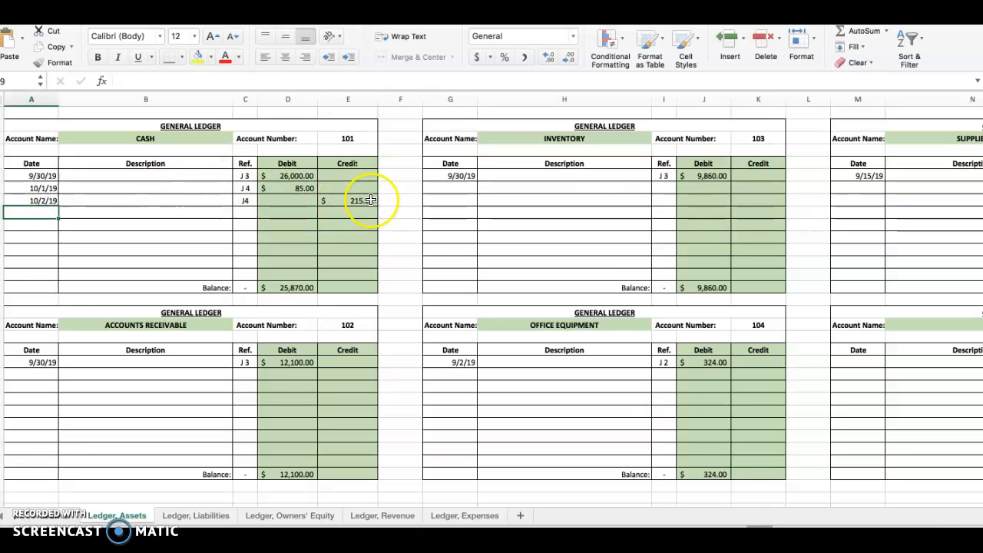
pyautogui.press('Delete')
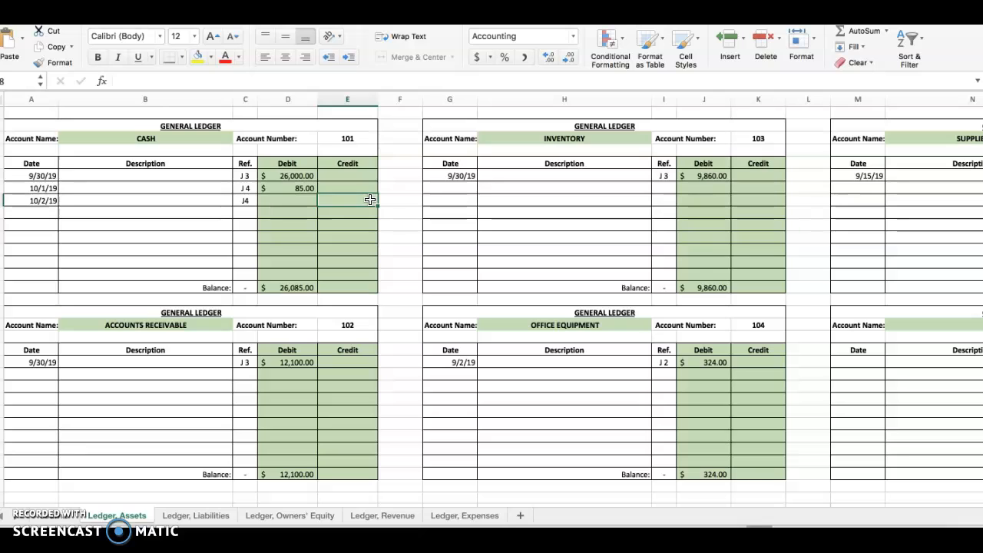
pyautogui.write('215')
pyautogui.press('Return')
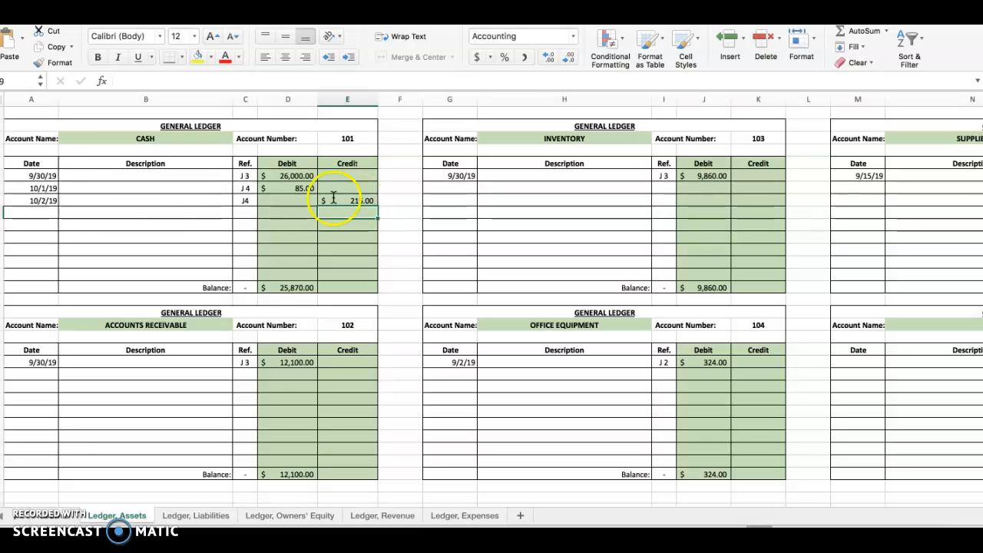
# Step: Check the Cash account number and enter 101 as the posting reference of the 10/2/19 Cash line in the general journal
pyautogui.click(39, 112)
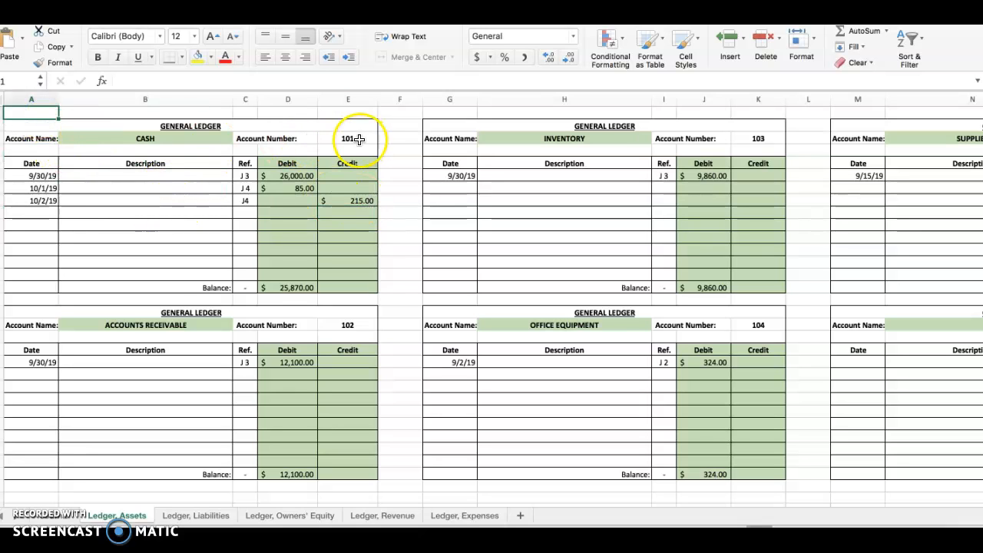
pyautogui.click(54, 514)
pyautogui.write('101')
pyautogui.press('Return')
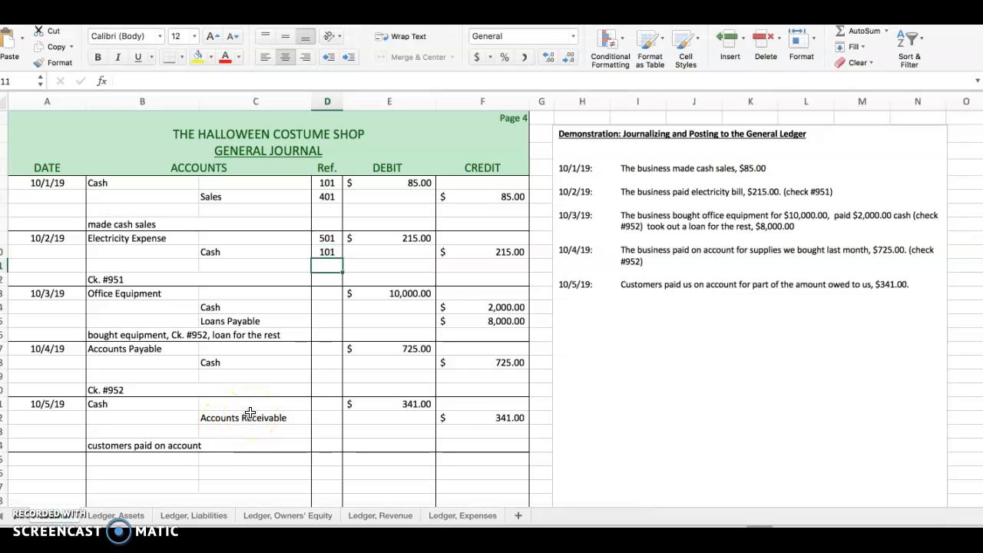
# Step: Check the journal's Office Equipment line, then enter the date 10/3/19 and posting reference J 4 in the Office Equipment ledger account
pyautogui.click(328, 293)
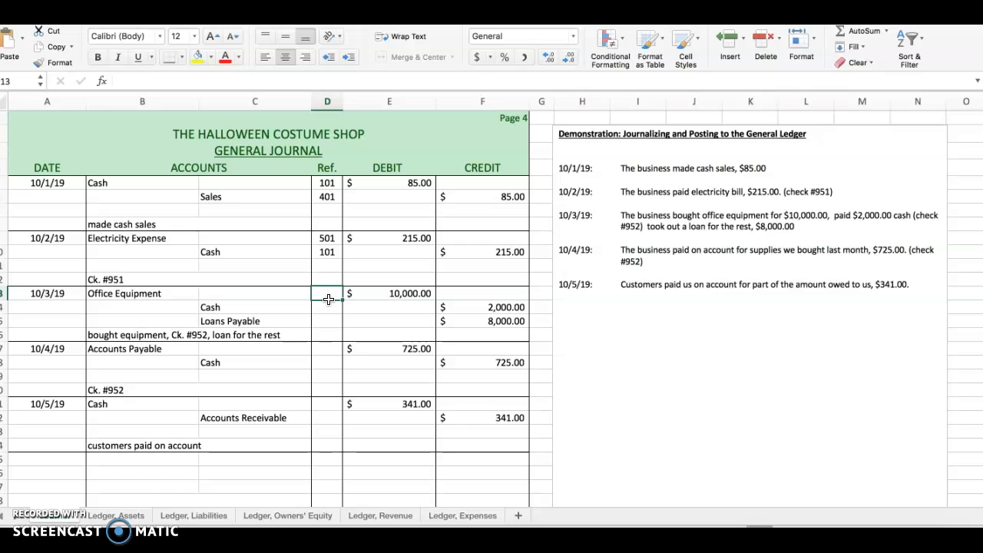
pyautogui.click(391, 293)
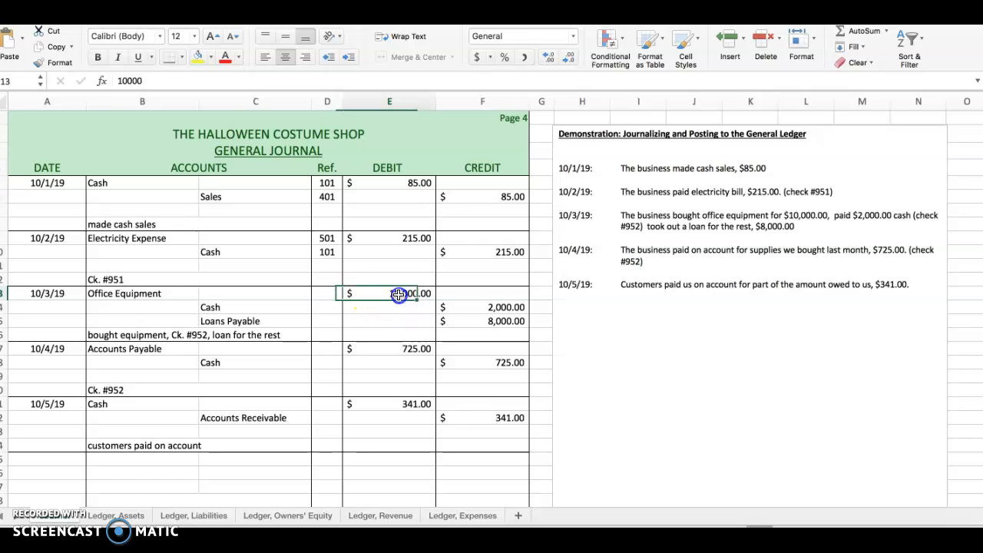
pyautogui.click(324, 292)
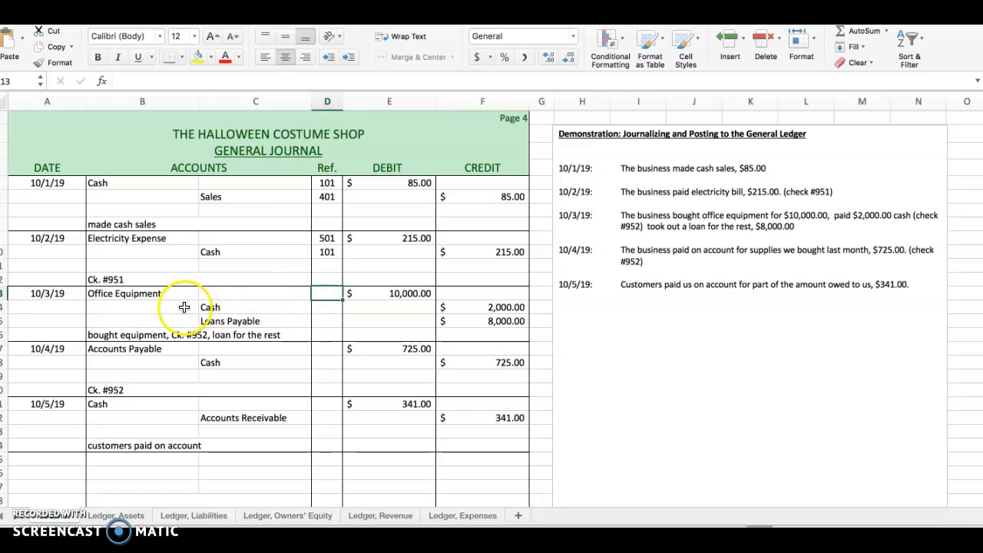
pyautogui.click(141, 295)
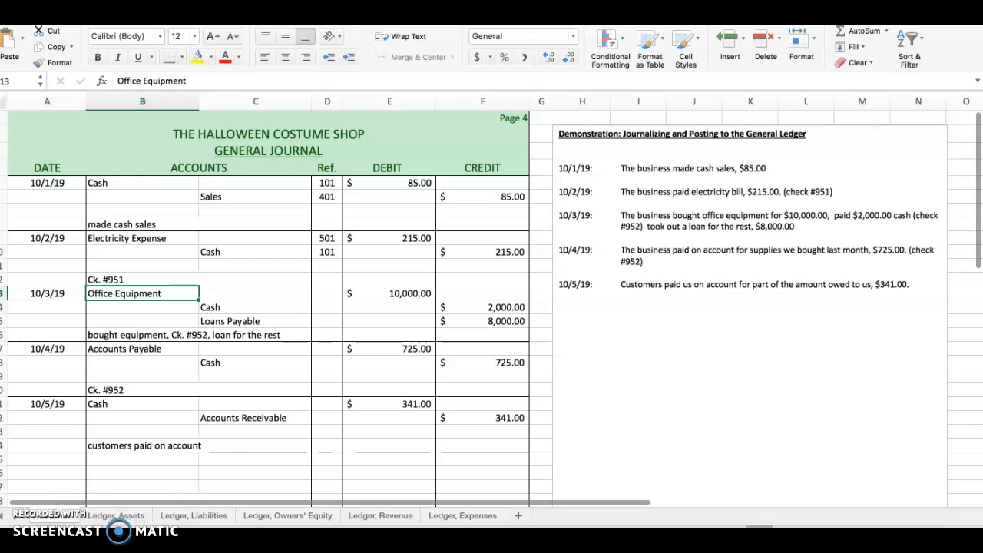
pyautogui.click(116, 516)
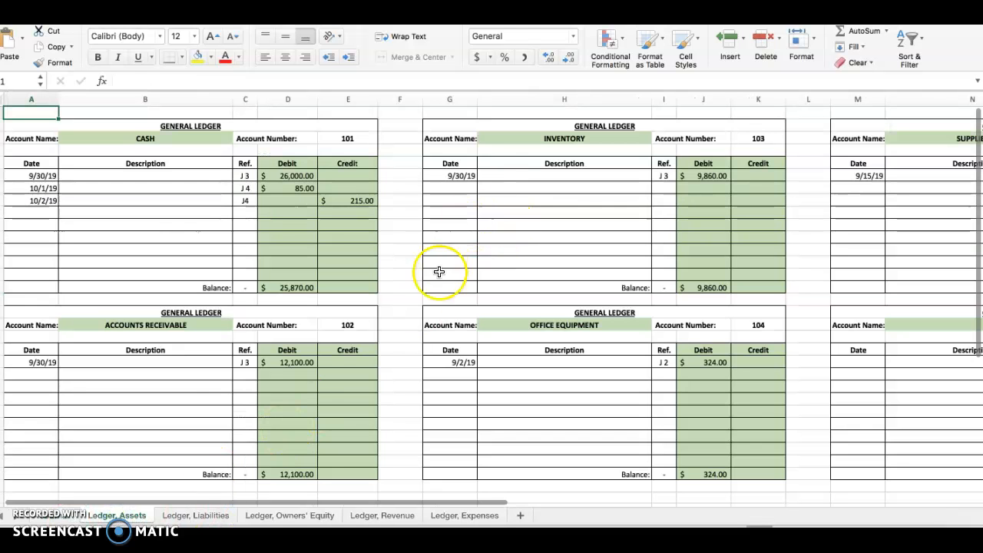
pyautogui.click(461, 375)
pyautogui.write('10/')
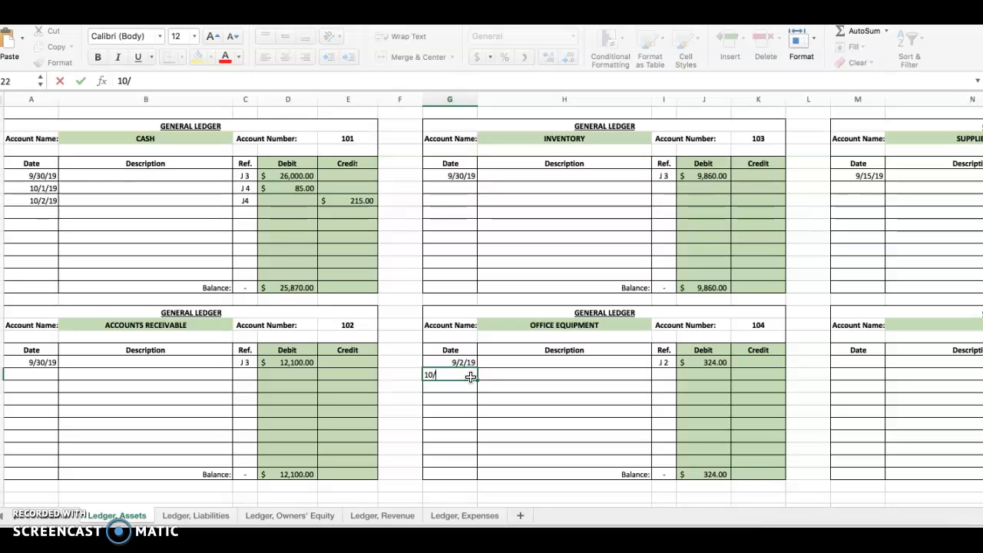
pyautogui.press('Tab')
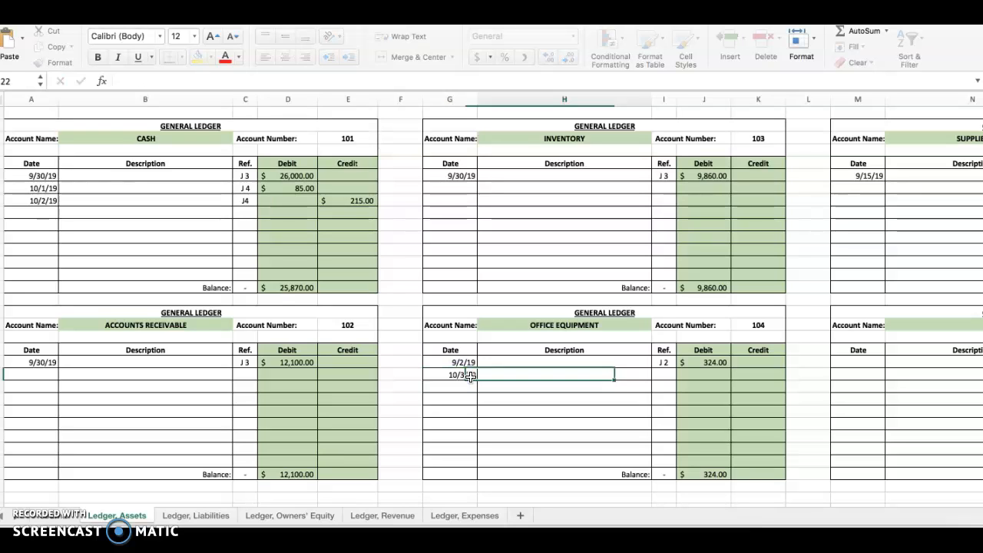
pyautogui.press('Tab')
pyautogui.write('J 4')
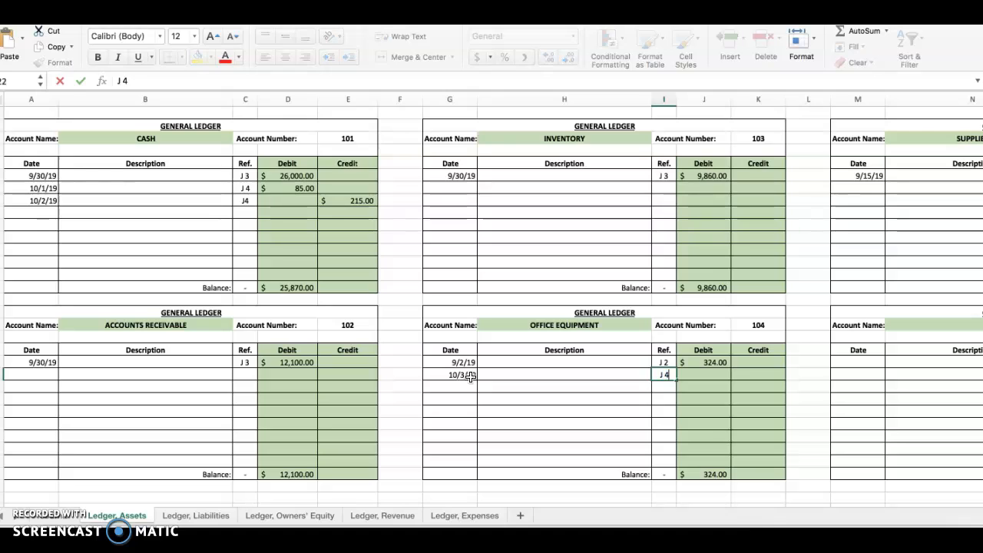
# Step: Enter 10,000 as the 10/3/19 debit in the Office Equipment ledger account
pyautogui.press('Return')
pyautogui.press('Up')
pyautogui.press('Right')
pyautogui.press('Right')
pyautogui.press('Right')
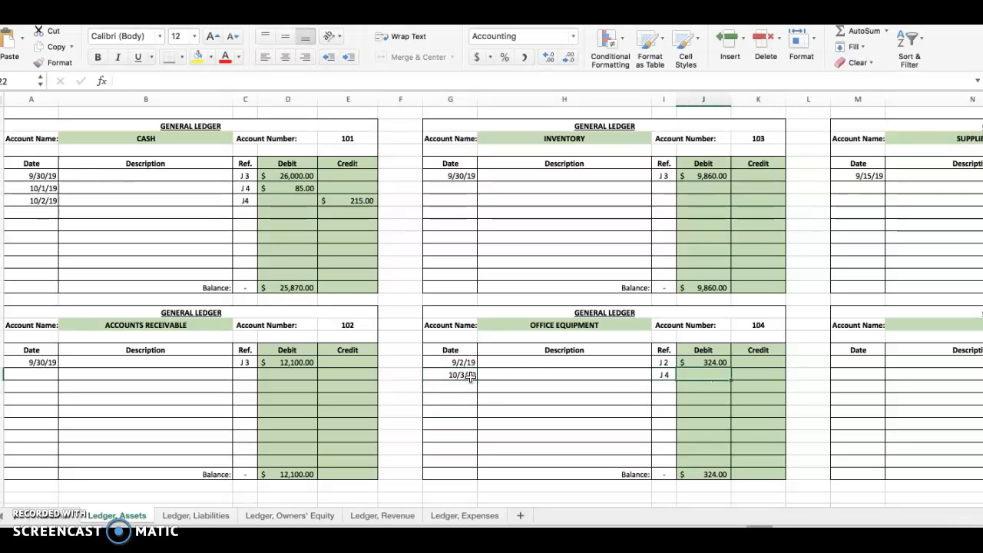
pyautogui.write('1000')
pyautogui.press('Return')
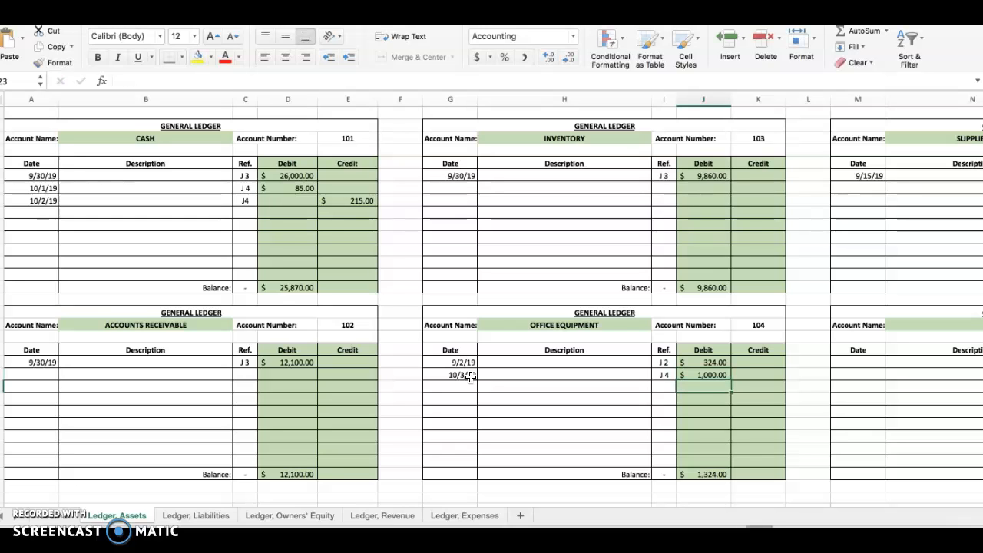
pyautogui.click(708, 375)
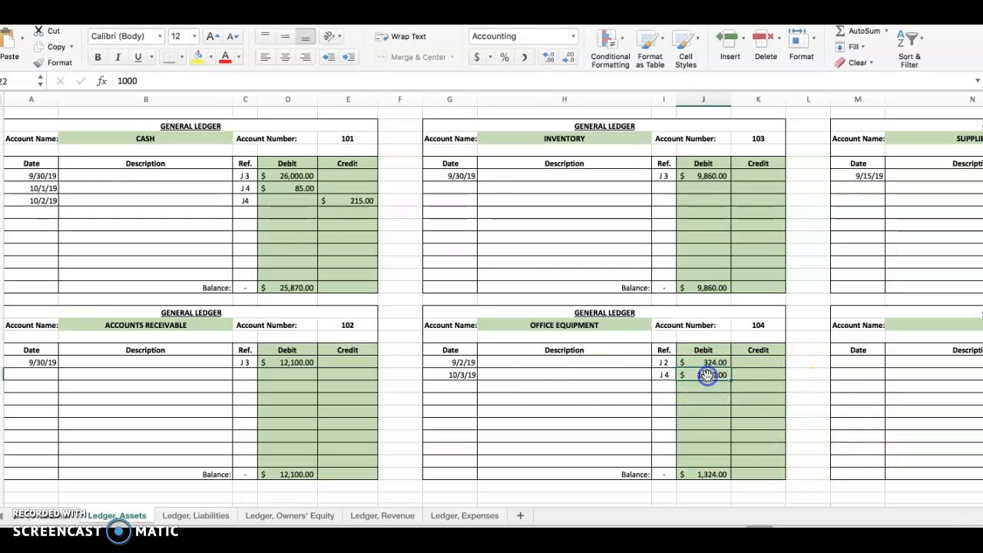
pyautogui.write('10,000')
pyautogui.press('Return')
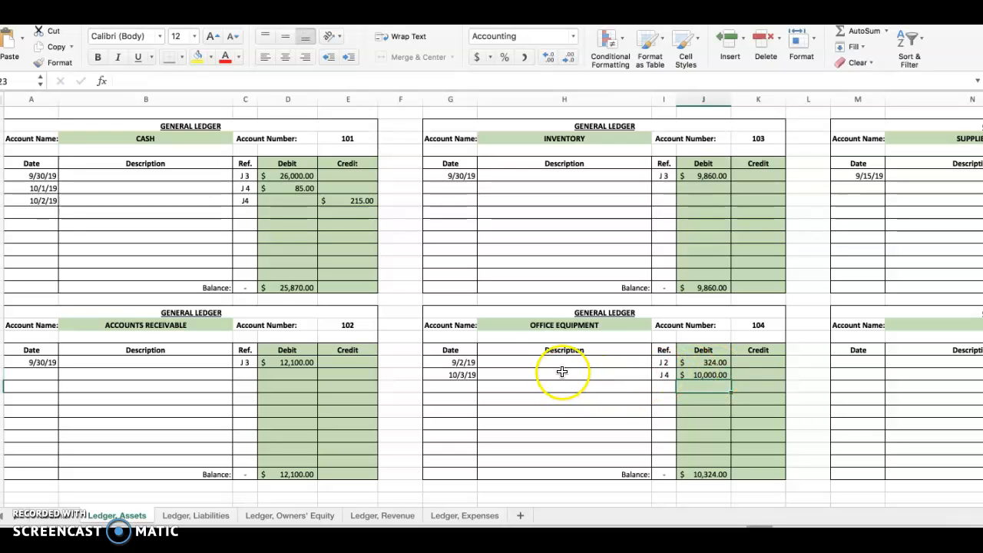
# Step: Review the dates, journal references and debits of both Office Equipment ledger entries and how the account balance is calculated
pyautogui.click(461, 361)
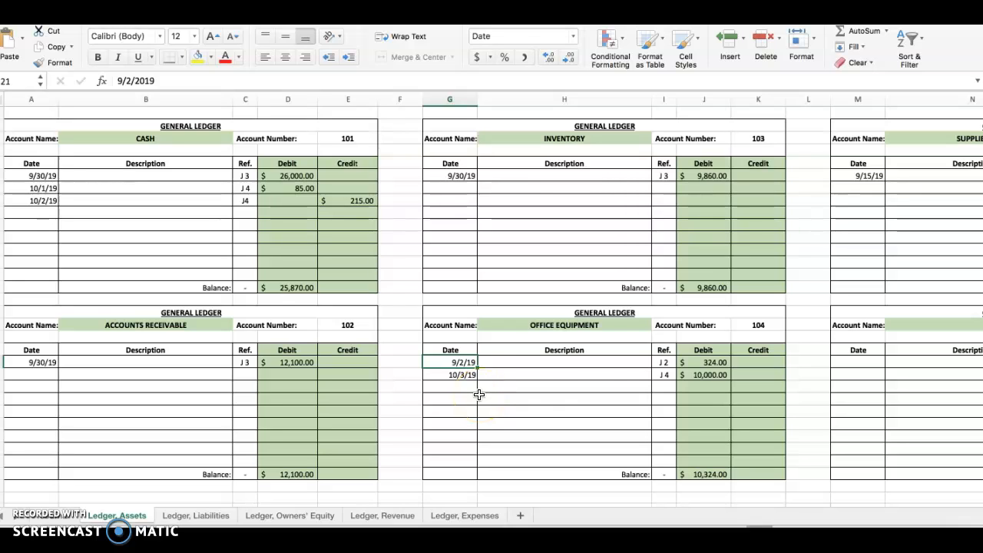
pyautogui.click(715, 363)
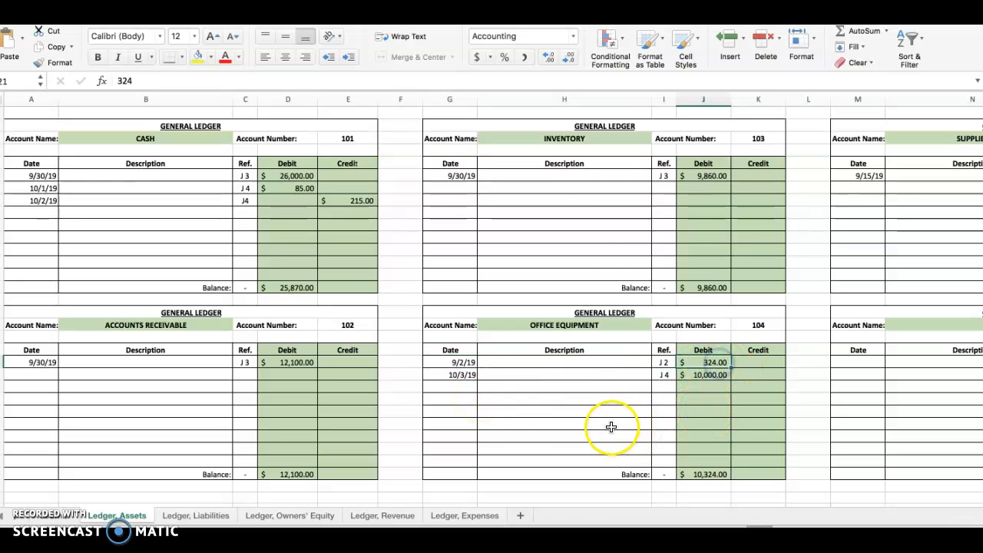
pyautogui.click(663, 363)
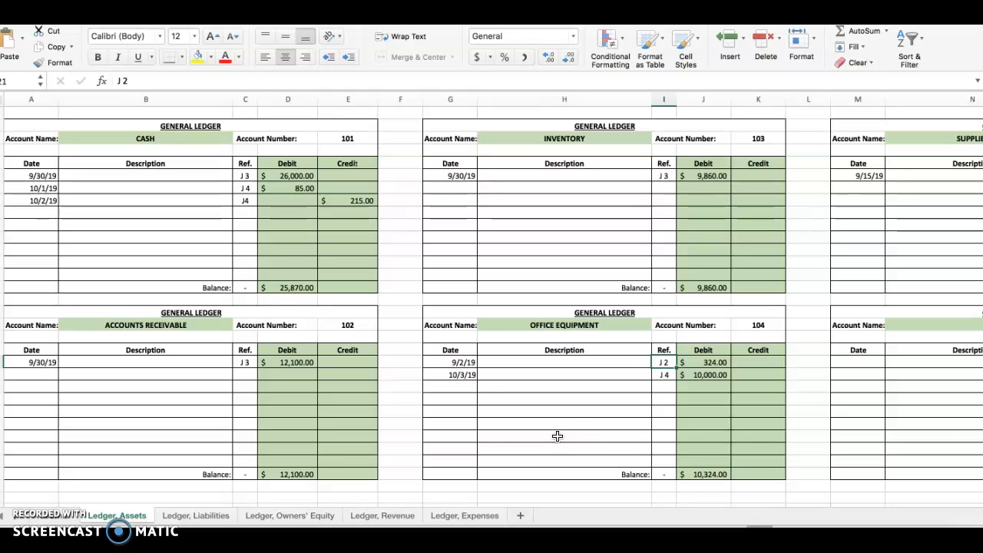
pyautogui.click(458, 375)
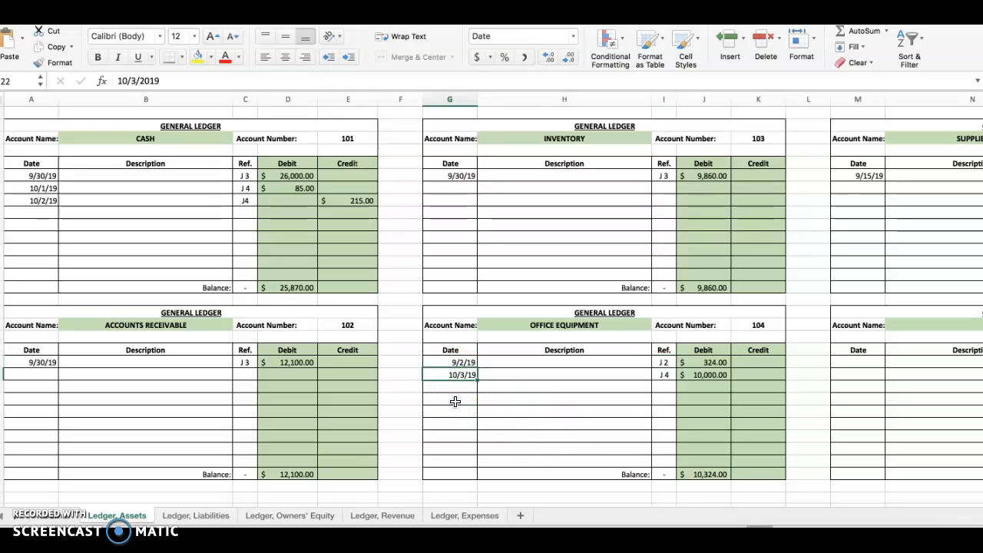
pyautogui.click(707, 374)
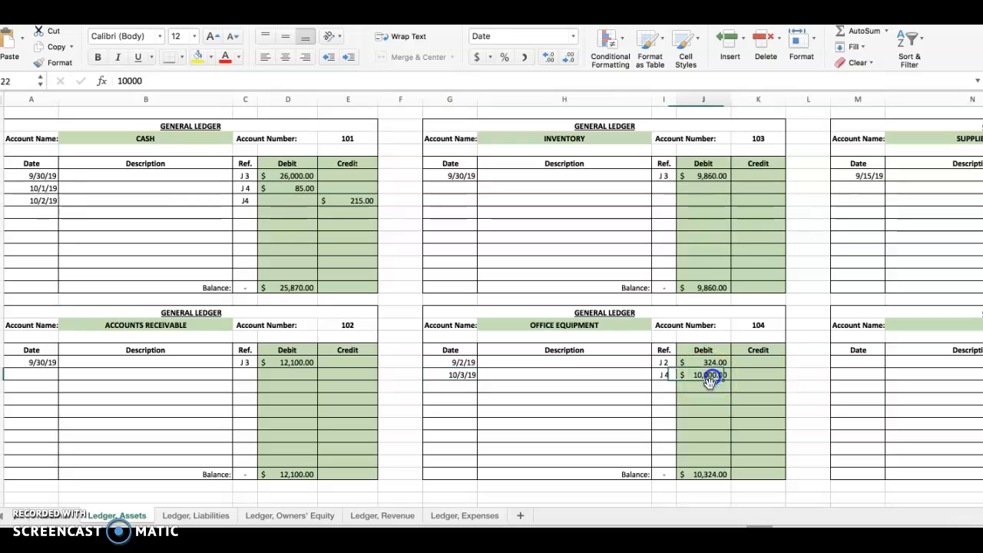
pyautogui.click(717, 476)
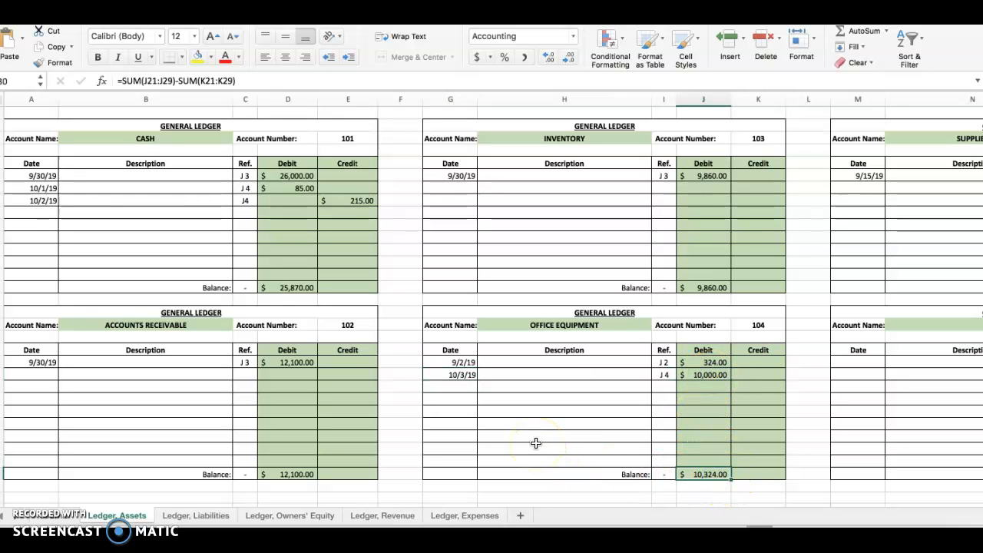
pyautogui.click(716, 375)
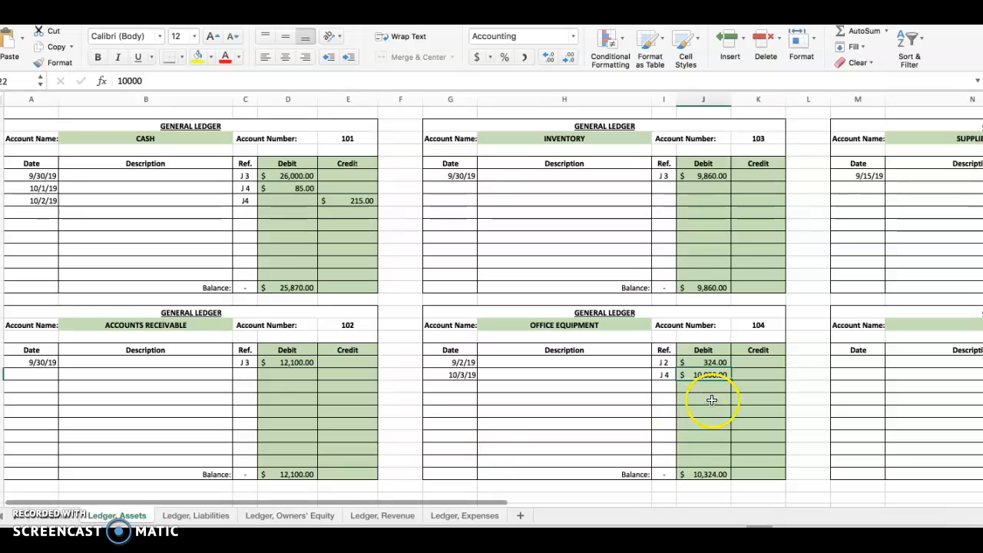
# Step: Check the Office Equipment account number and enter 104 as the posting reference of its 10/3/19 line in the general journal
pyautogui.click(770, 325)
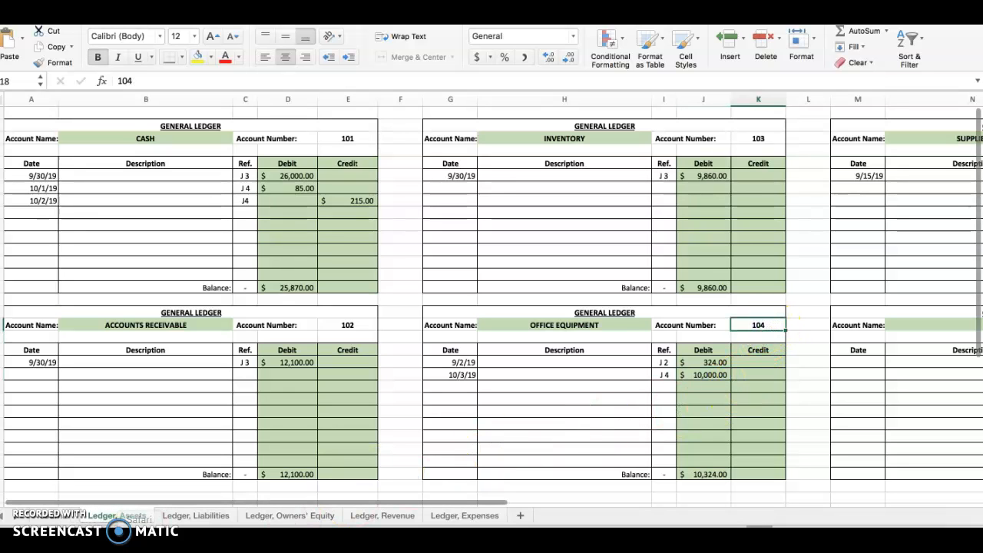
pyautogui.click(69, 515)
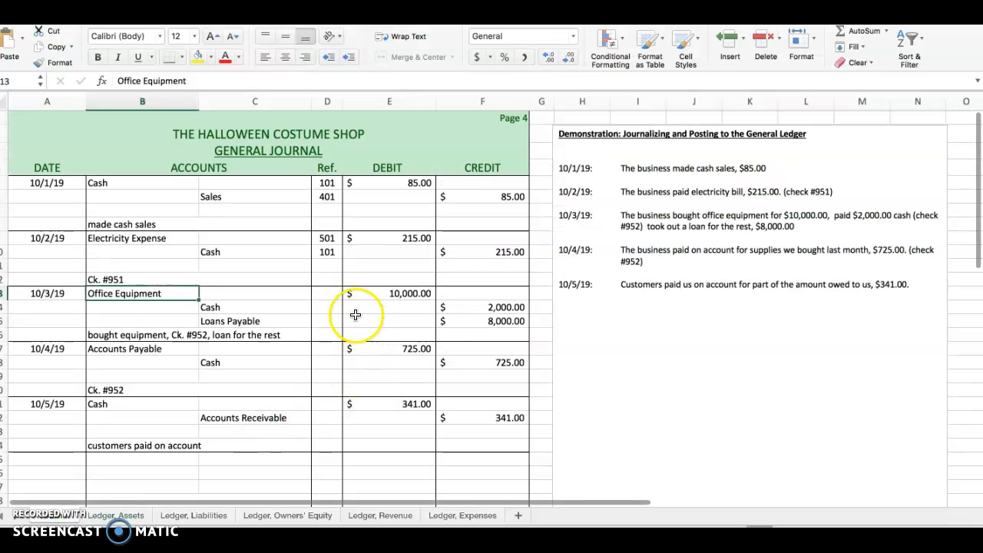
pyautogui.click(325, 294)
pyautogui.write('104')
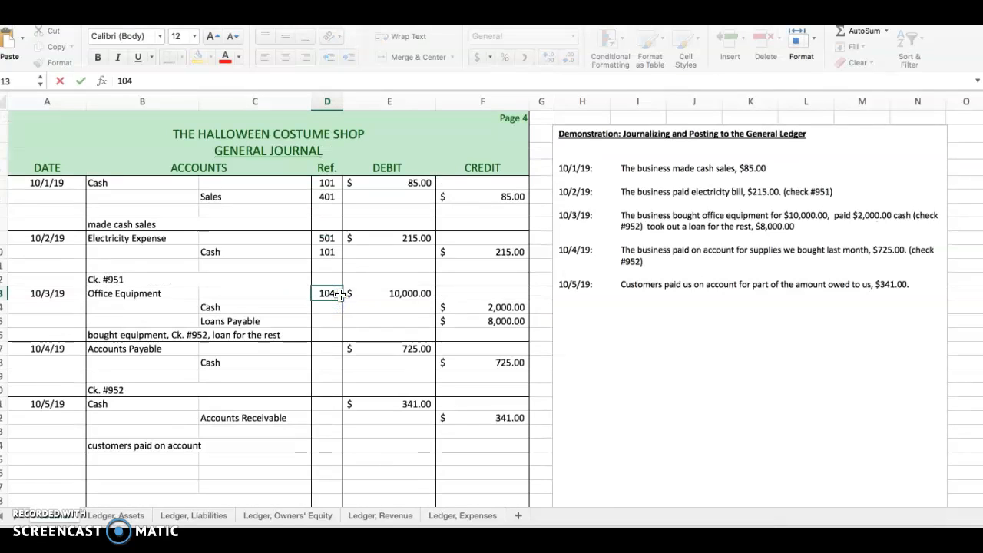
pyautogui.press('Return')
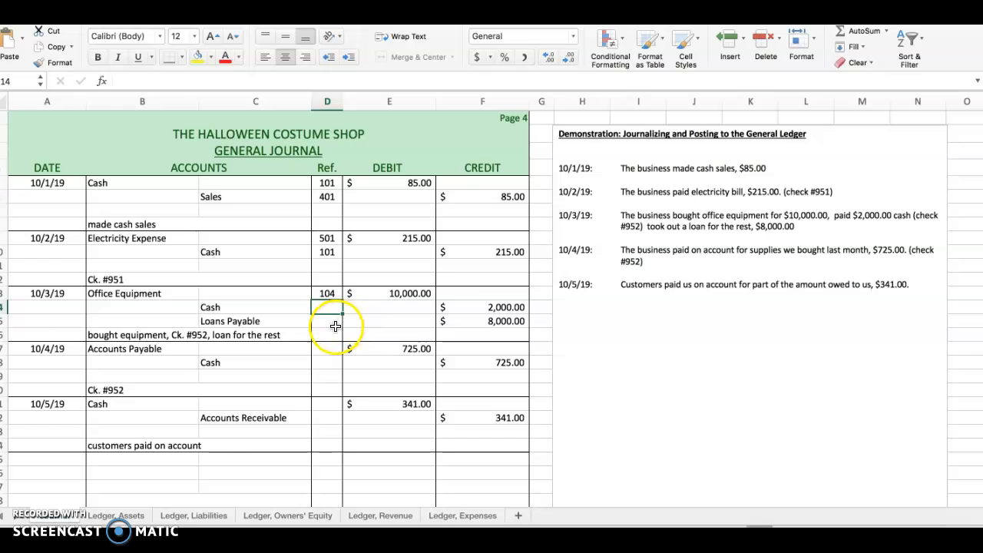
# Step: Enter the date 10/3/19 and posting reference J 4 on the next free line of the Cash ledger account
pyautogui.click(115, 516)
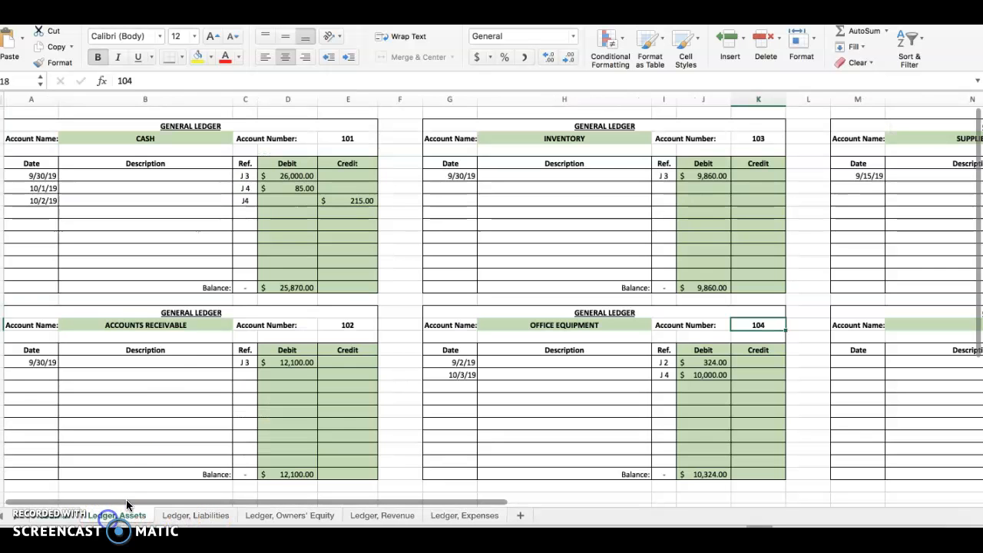
pyautogui.click(36, 212)
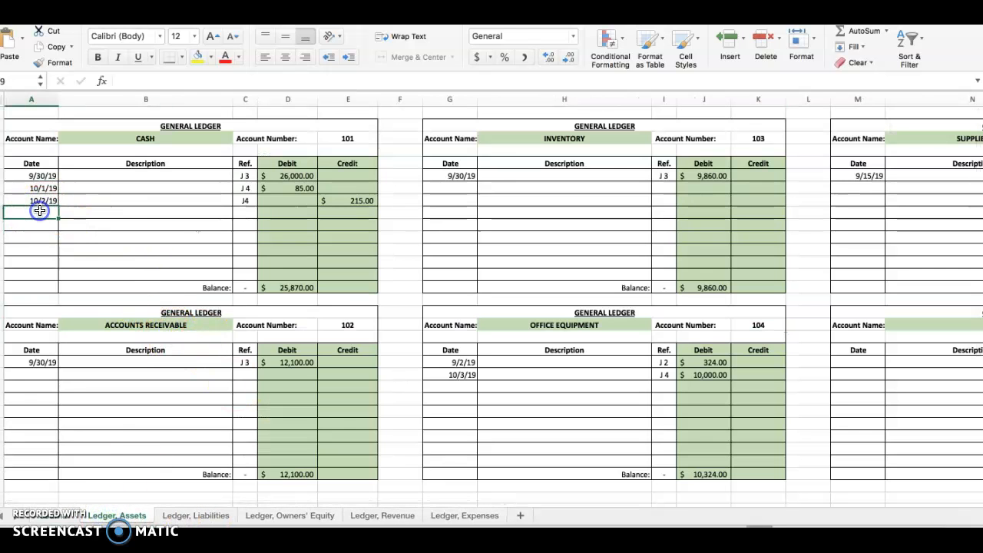
pyautogui.write('10/3/')
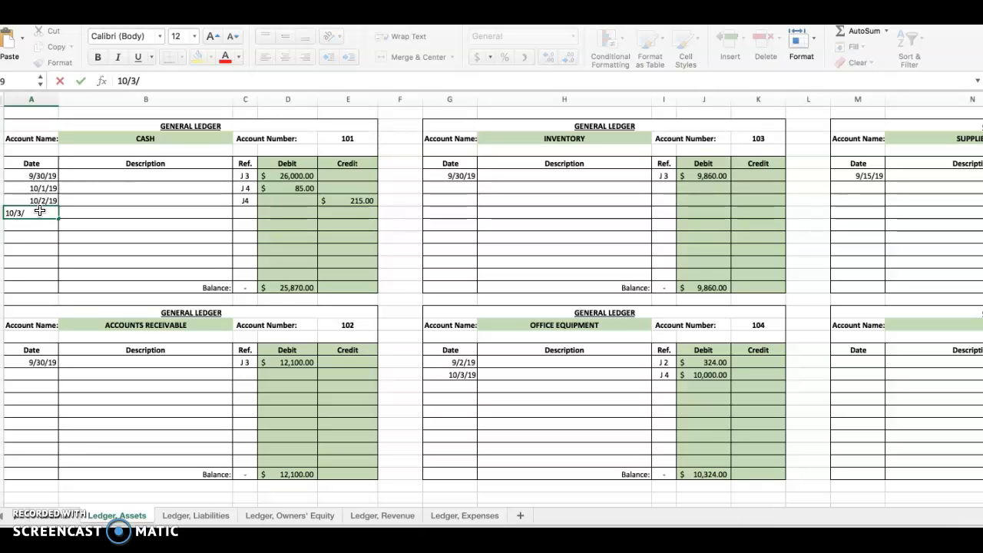
pyautogui.press('Tab')
pyautogui.press('Tab')
pyautogui.write('J 4')
pyautogui.press('Return')
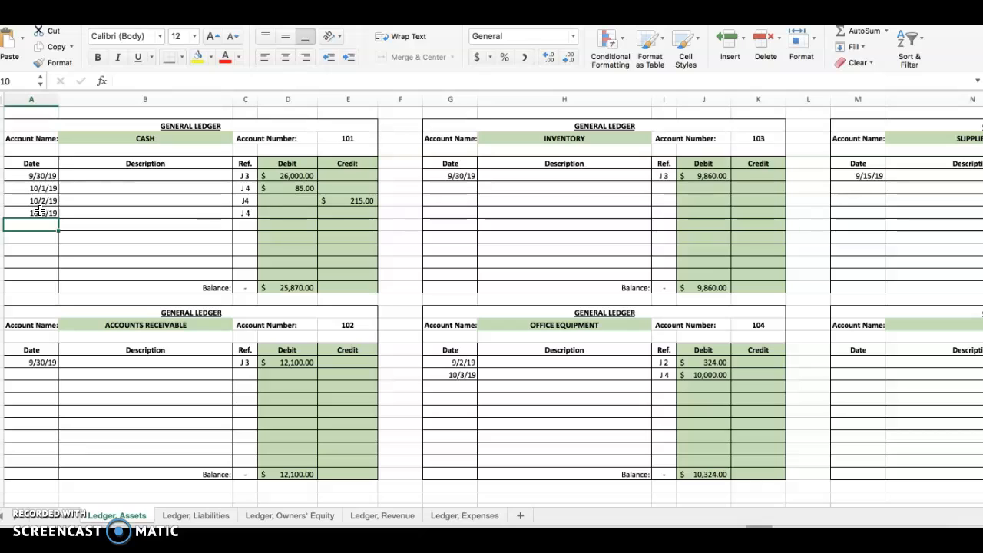
# Step: Enter 2,000 as the 10/3/19 credit in the Cash ledger account and check its balance formula
pyautogui.press('Up')
pyautogui.press('Right')
pyautogui.press('Right')
pyautogui.press('Right')
pyautogui.press('Right')
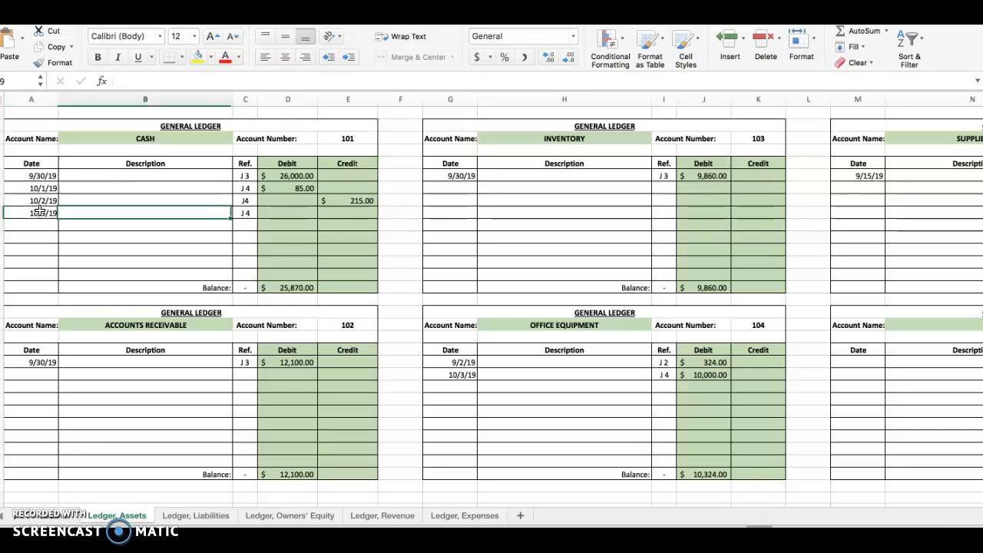
pyautogui.write('2,000')
pyautogui.press('Return')
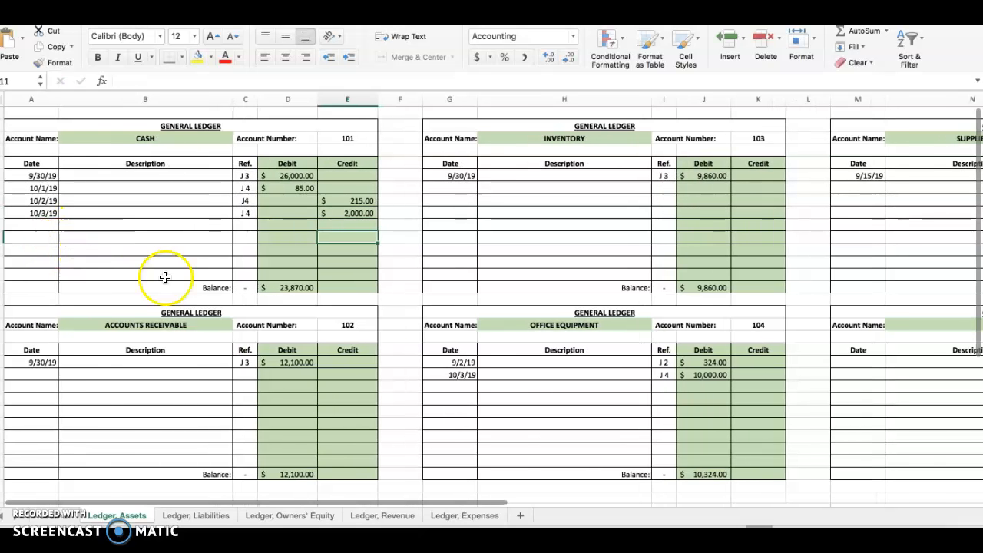
pyautogui.click(285, 288)
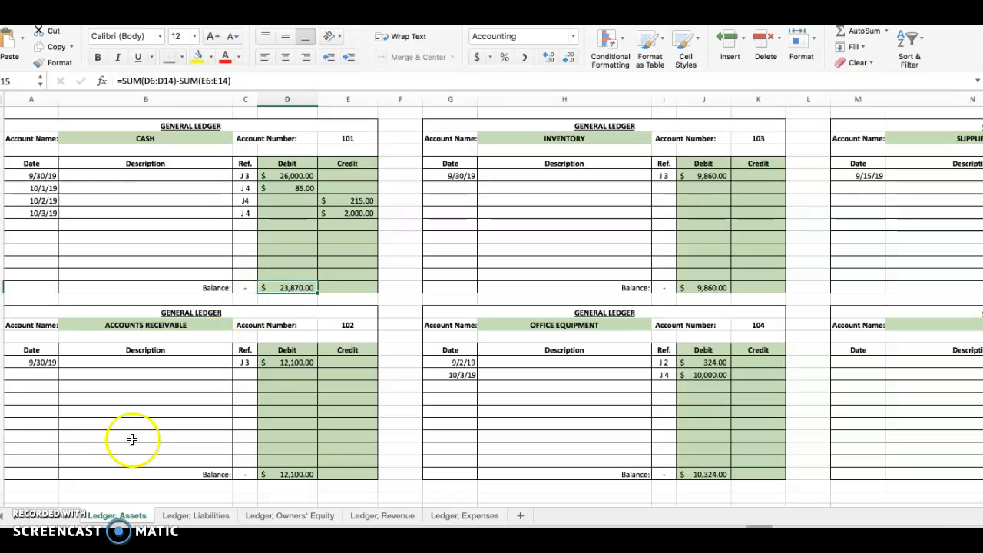
# Step: Enter 101 as the posting reference of the 10/3/19 Cash line in the general journal
pyautogui.click(42, 516)
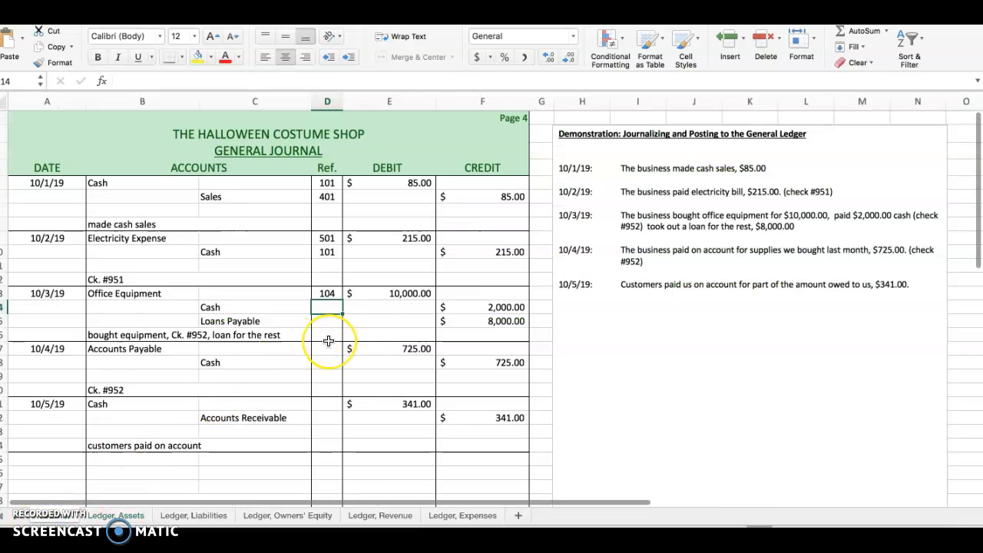
pyautogui.write('101')
pyautogui.press('Return')
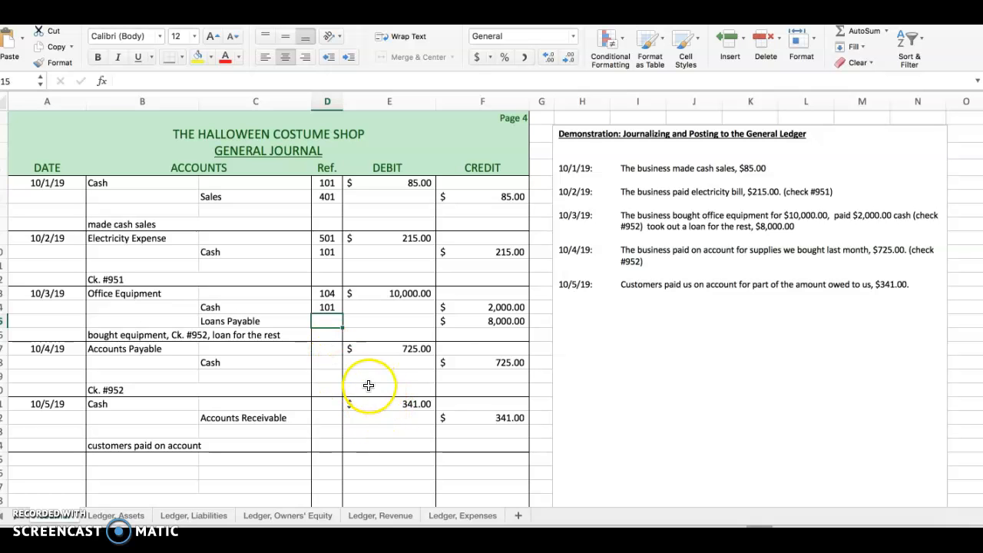
# Step: Enter the date 10/3/19 and posting reference J 4 on the first line of the Loan Payable ledger account
pyautogui.click(189, 519)
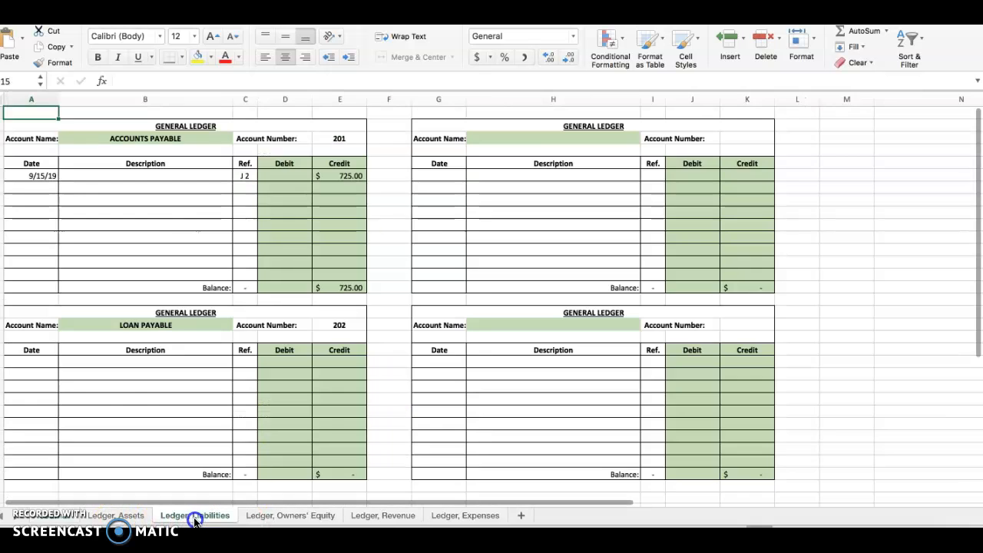
pyautogui.click(34, 361)
pyautogui.write('10')
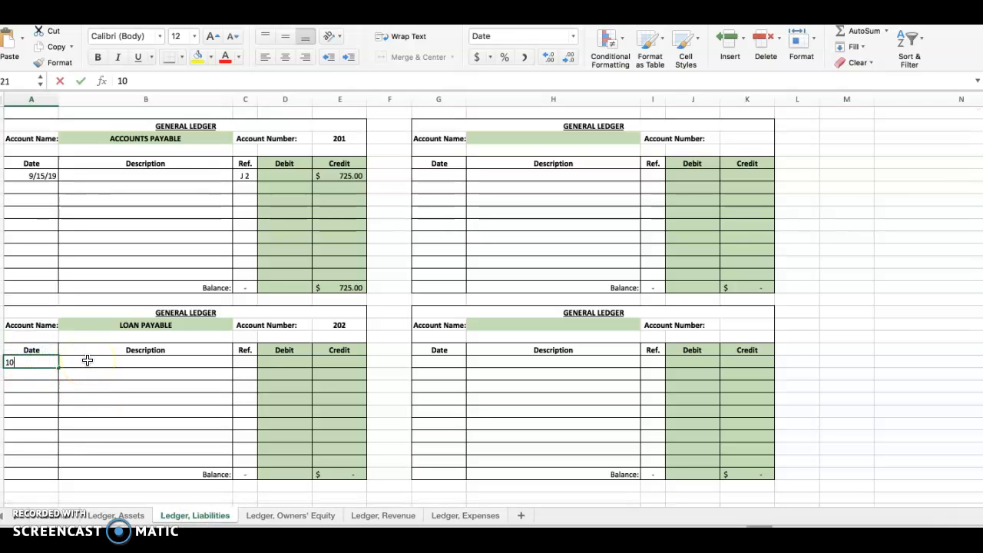
pyautogui.write('/3/19')
pyautogui.press('Tab')
pyautogui.press('Tab')
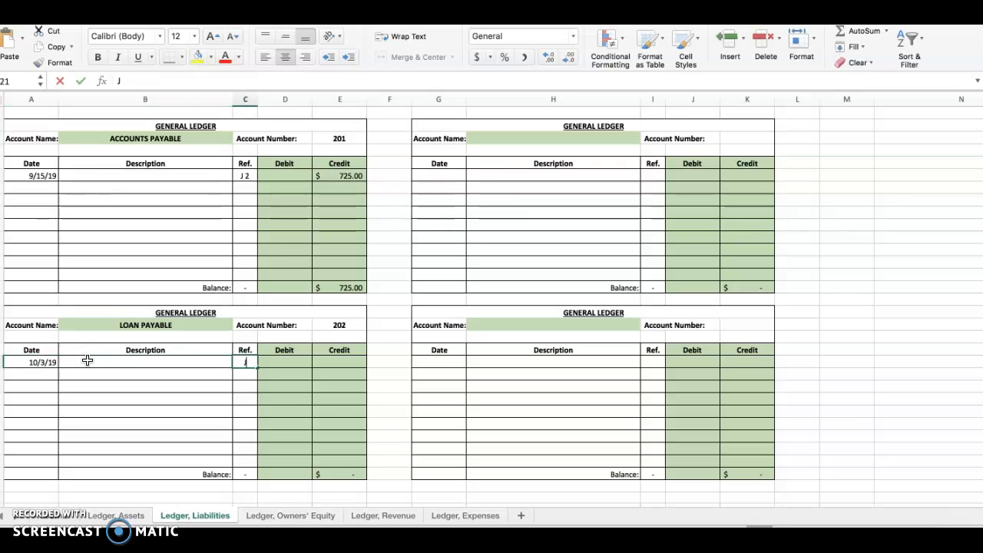
pyautogui.press('Tab')
pyautogui.press('Tab')
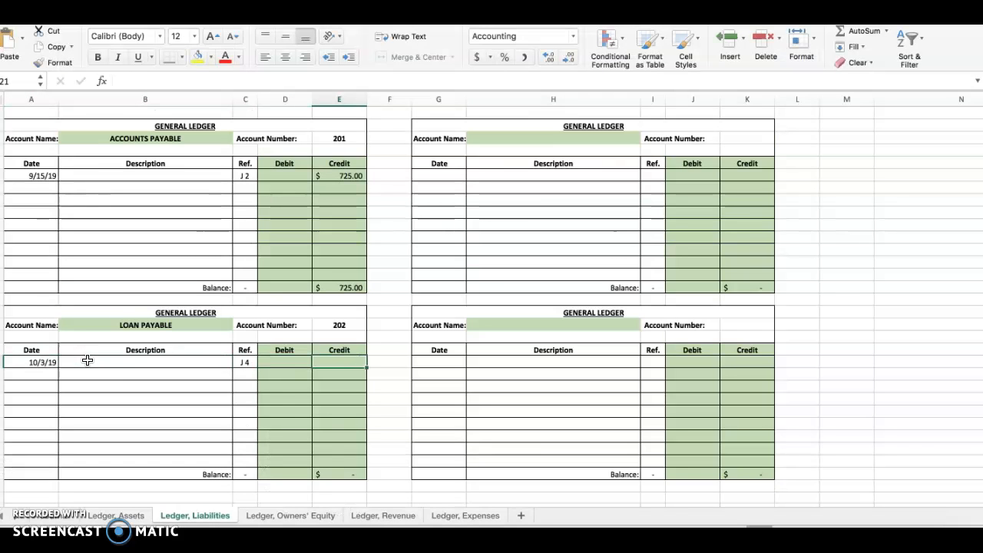
pyautogui.write('80')
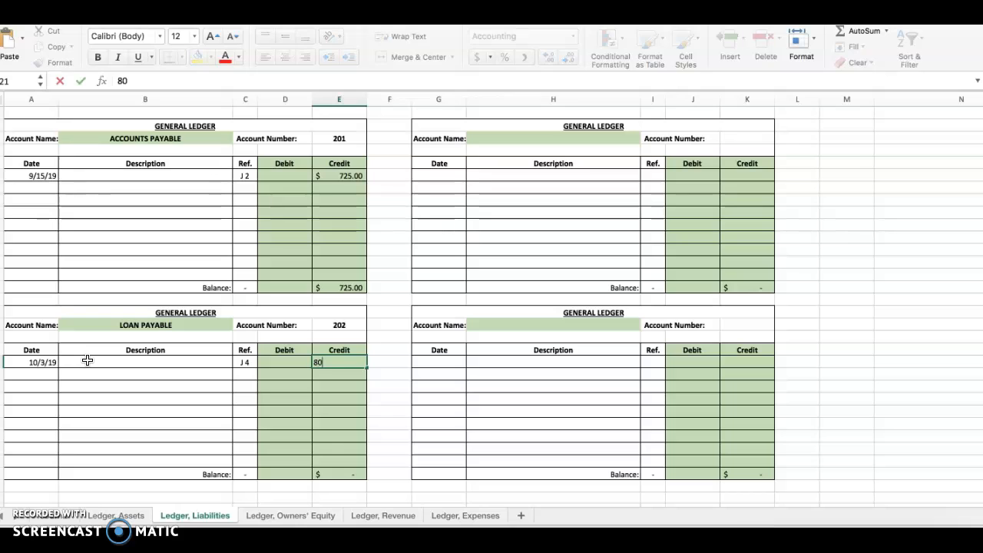
pyautogui.write('0')
pyautogui.press('Return')
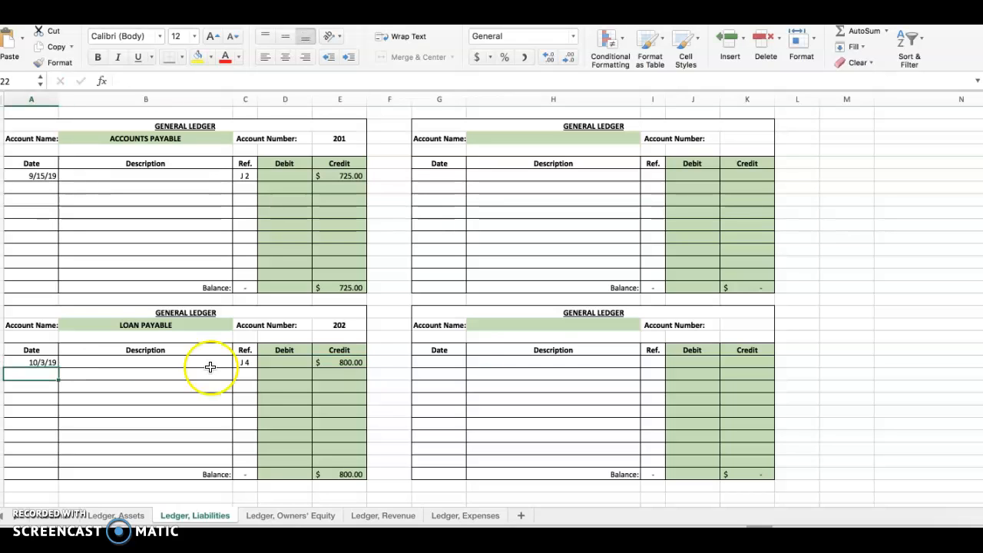
# Step: Enter 8,000 as the 10/3/19 credit in the Loan Payable ledger account
pyautogui.click(338, 362)
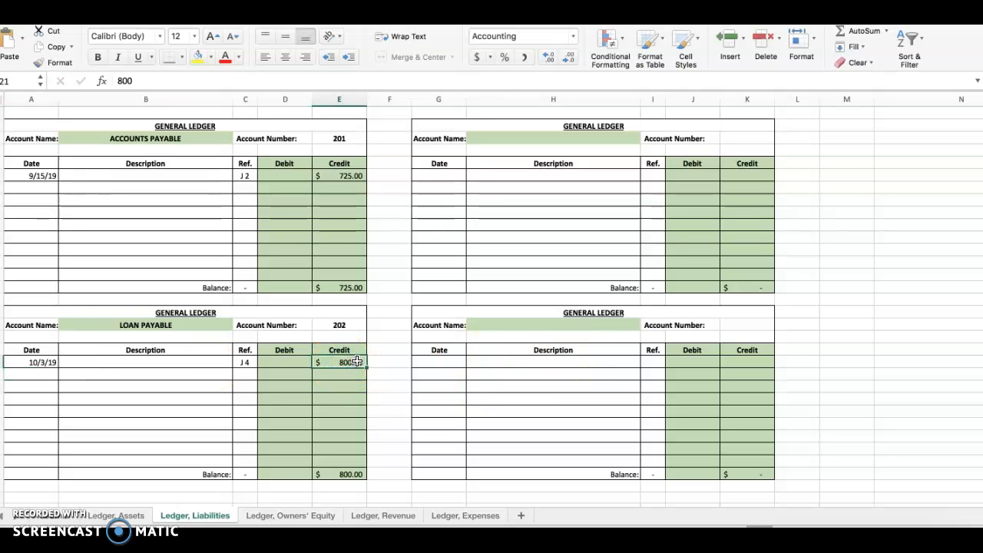
pyautogui.write('8000')
pyautogui.press('Return')
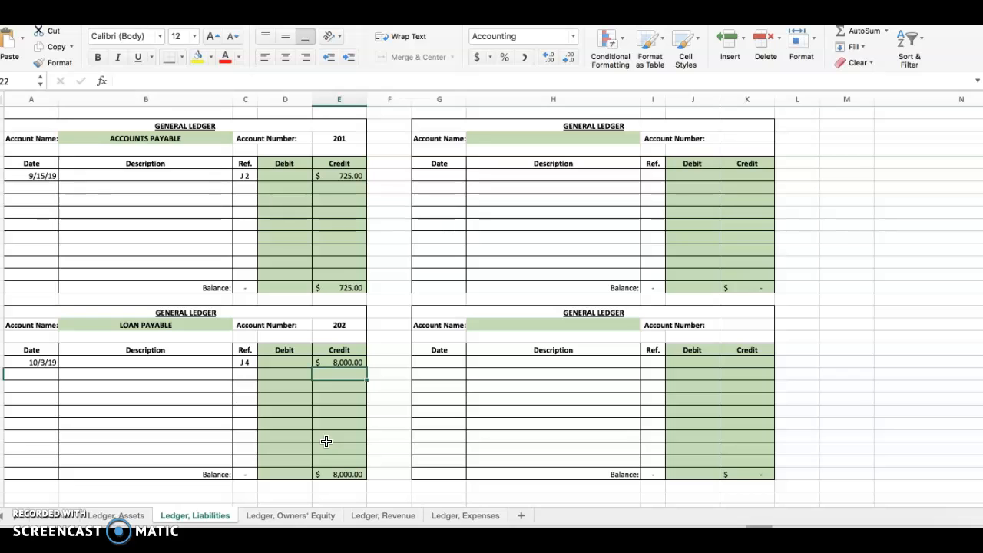
# Step: Check the Loan Payable account number and enter 202 as the posting reference of the Loans Payable line in the general journal
pyautogui.click(341, 325)
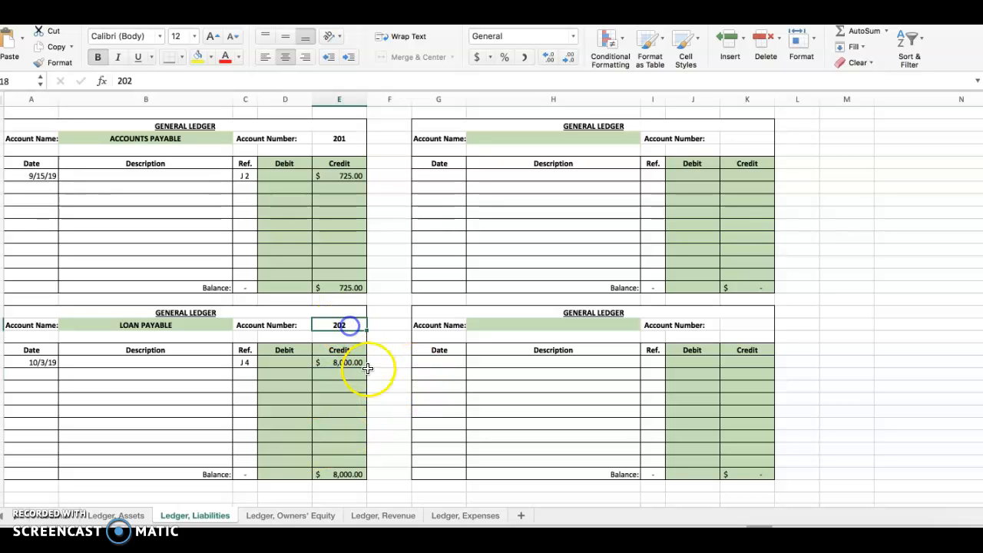
pyautogui.click(55, 521)
pyautogui.write('201')
pyautogui.press('Return')
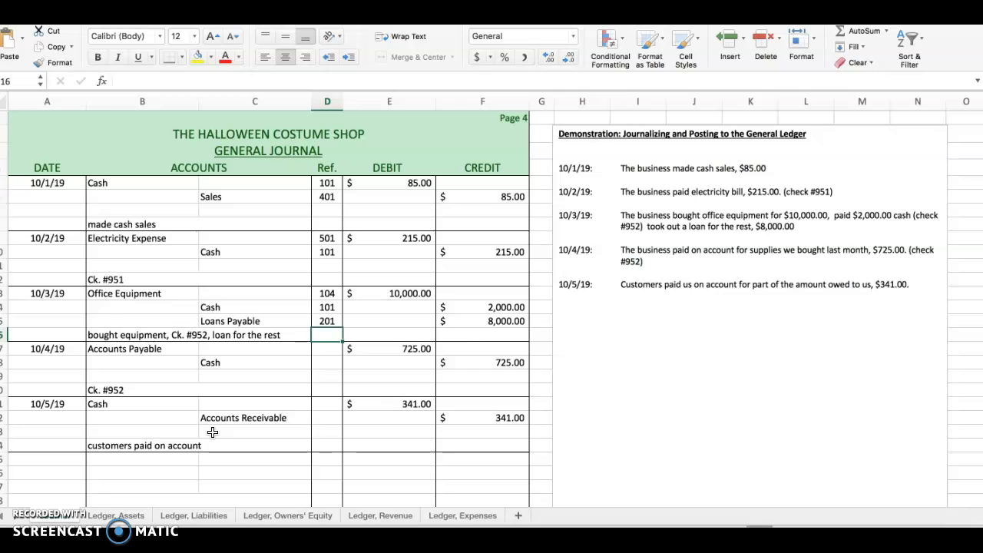
pyautogui.click(335, 321)
pyautogui.write('202')
pyautogui.press('Return')
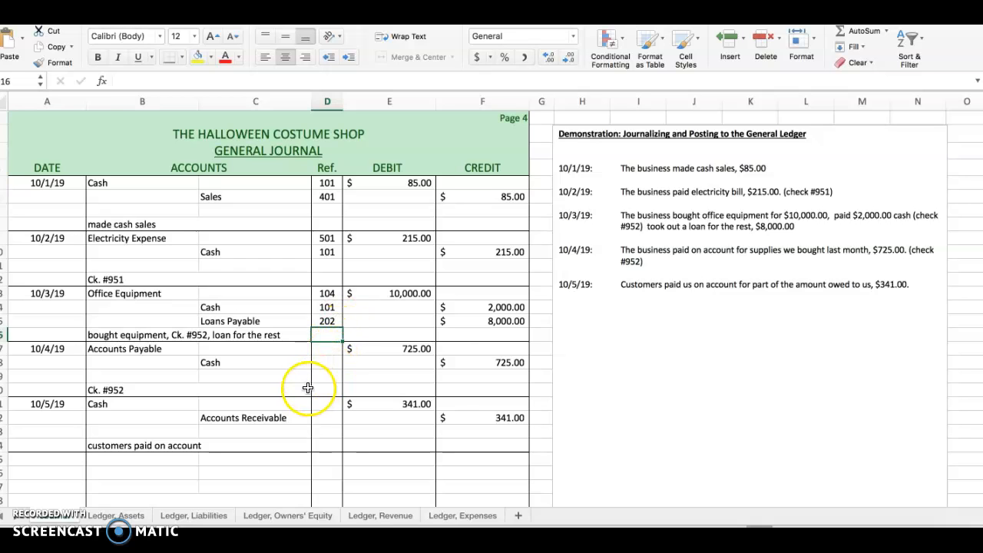
# Step: Check the journal's 10/4/19 Accounts Payable line, then enter the date 10/4/19 and posting reference J 4 in the Accounts Payable ledger account
pyautogui.click(329, 341)
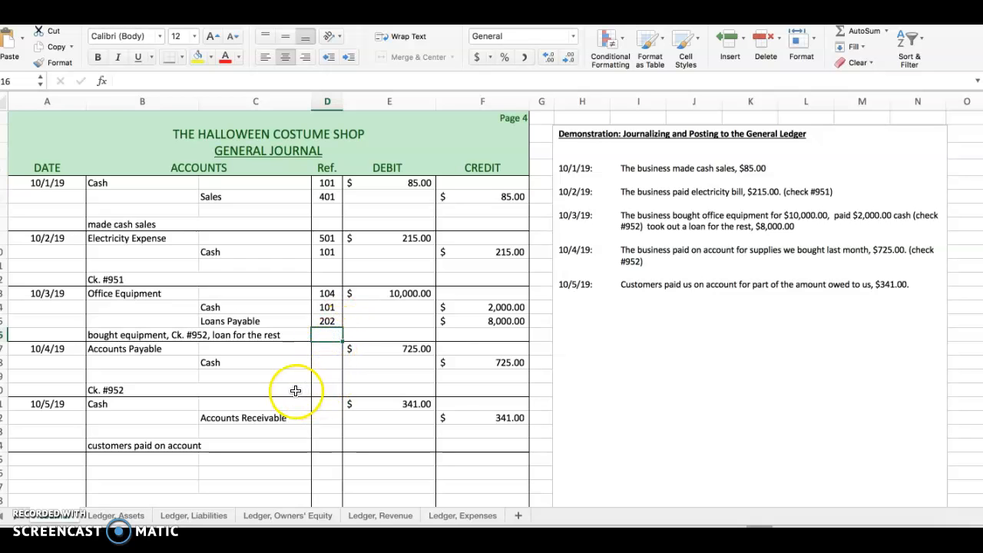
pyautogui.click(329, 347)
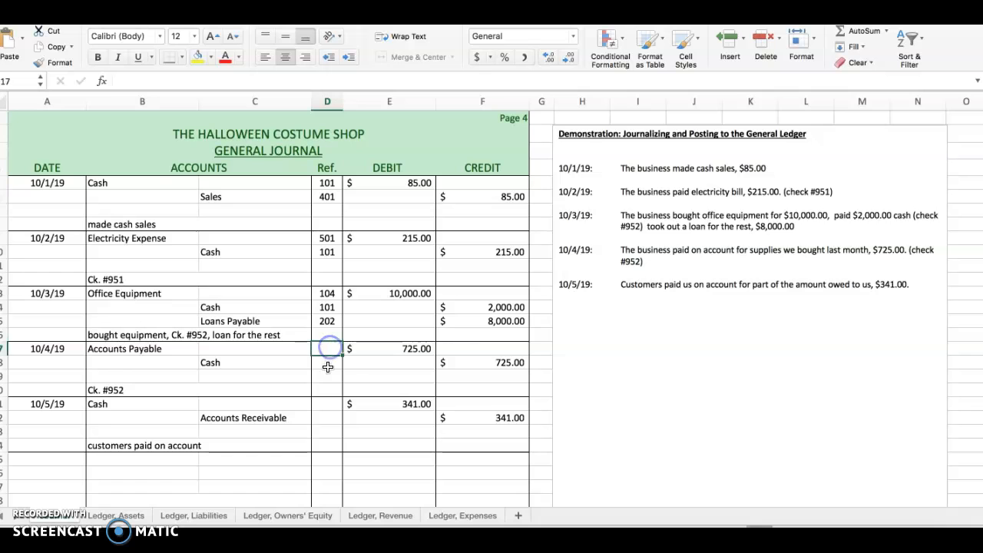
pyautogui.scroll(-1, 259, 400)
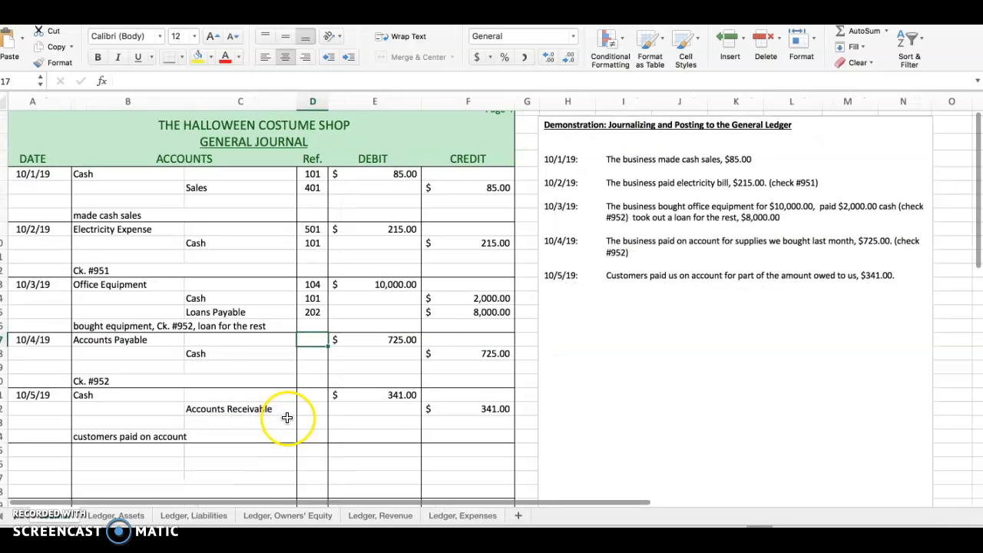
pyautogui.scroll(1, 279, 415)
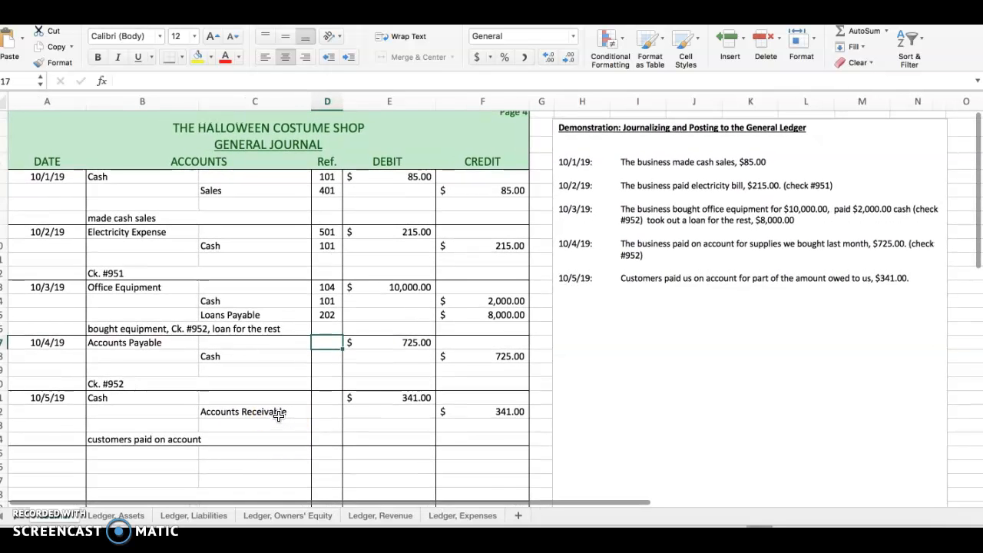
pyautogui.hscroll(1, 279, 415)
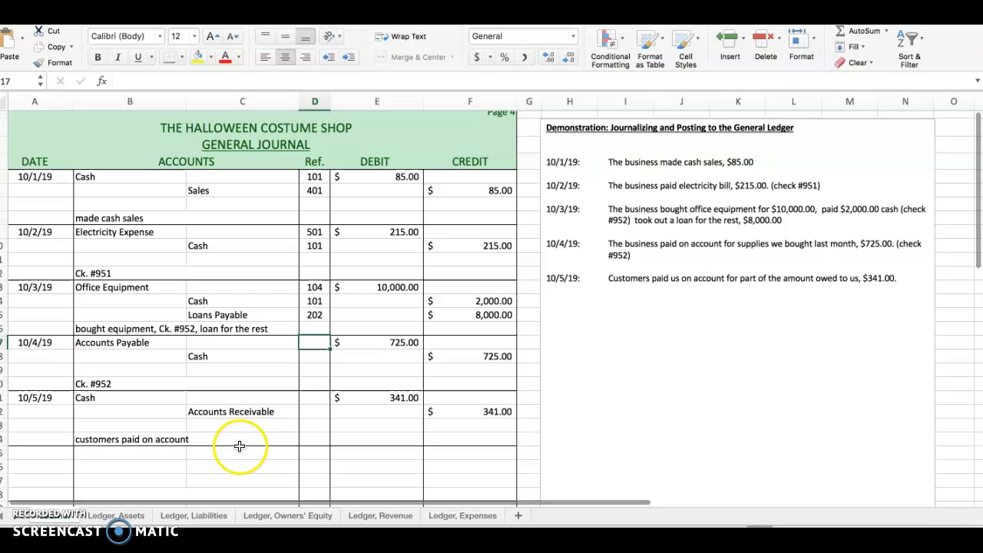
pyautogui.click(193, 515)
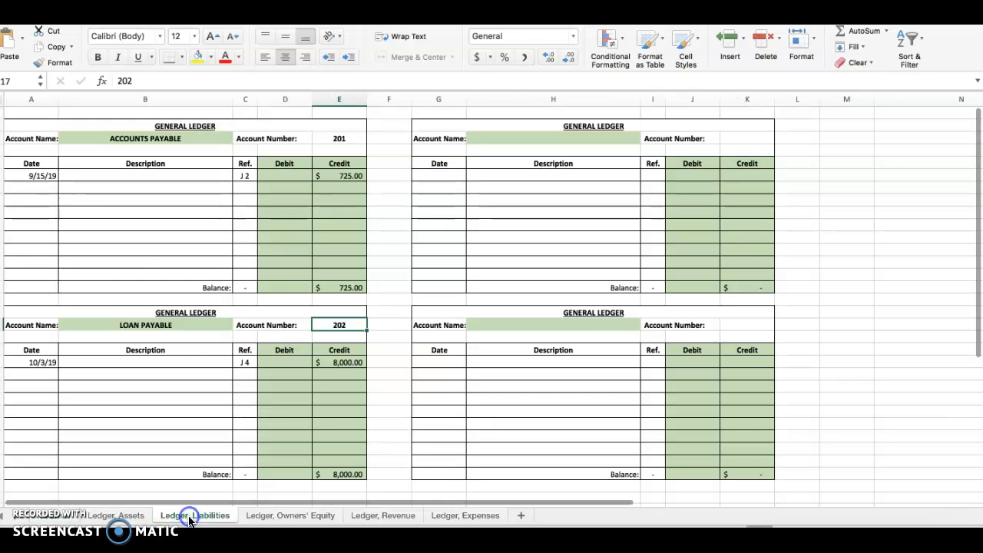
pyautogui.click(40, 188)
pyautogui.write('10/4/19')
pyautogui.press('Tab')
pyautogui.press('Tab')
pyautogui.write('J 4')
pyautogui.press('Tab')
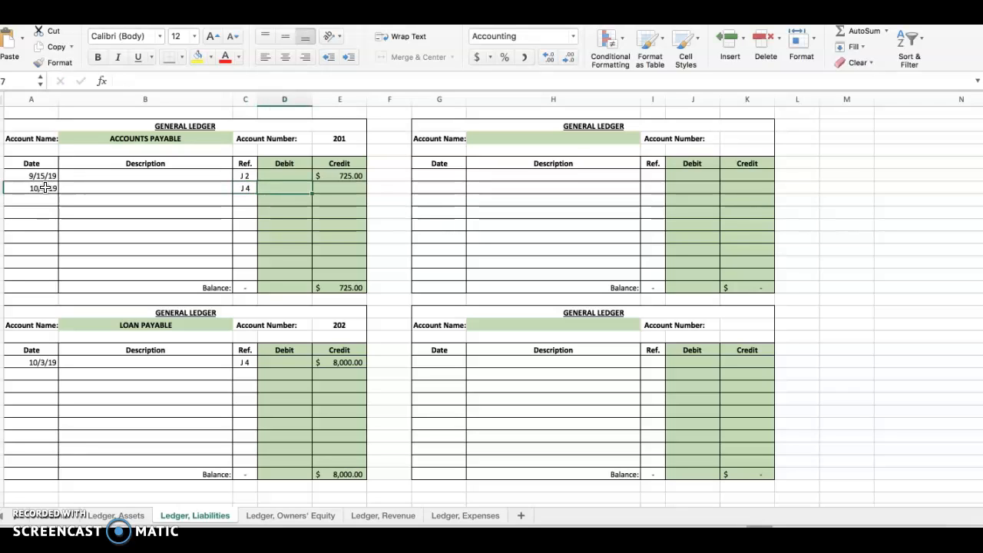
# Step: Review the 9/15/19 Accounts Payable entry and enter 725 as the 10/4/19 debit in that ledger account
pyautogui.click(32, 176)
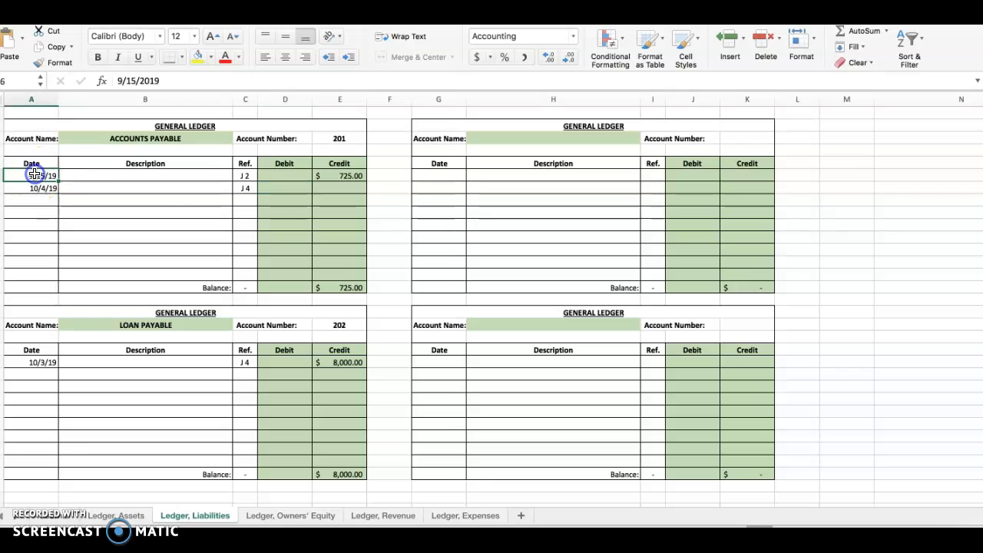
pyautogui.click(351, 176)
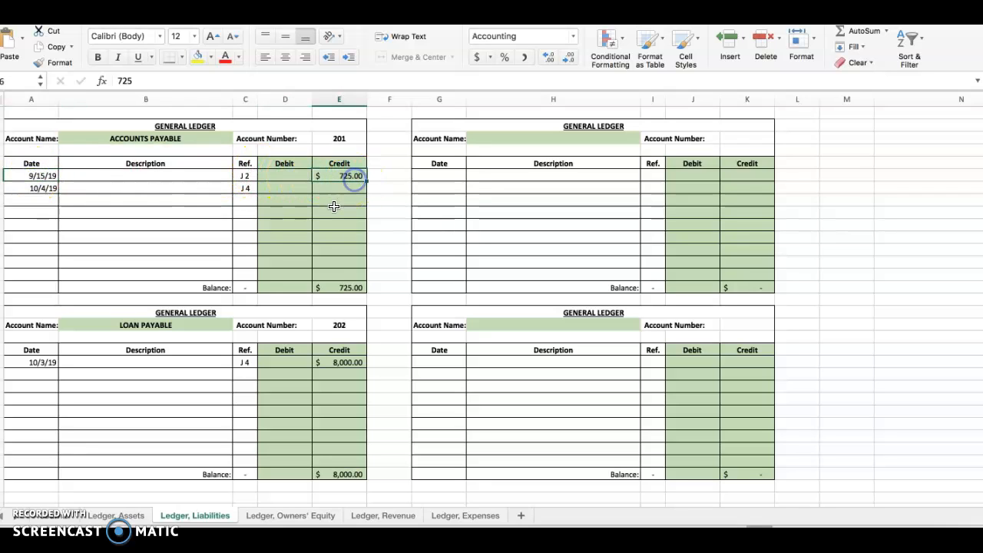
pyautogui.click(308, 187)
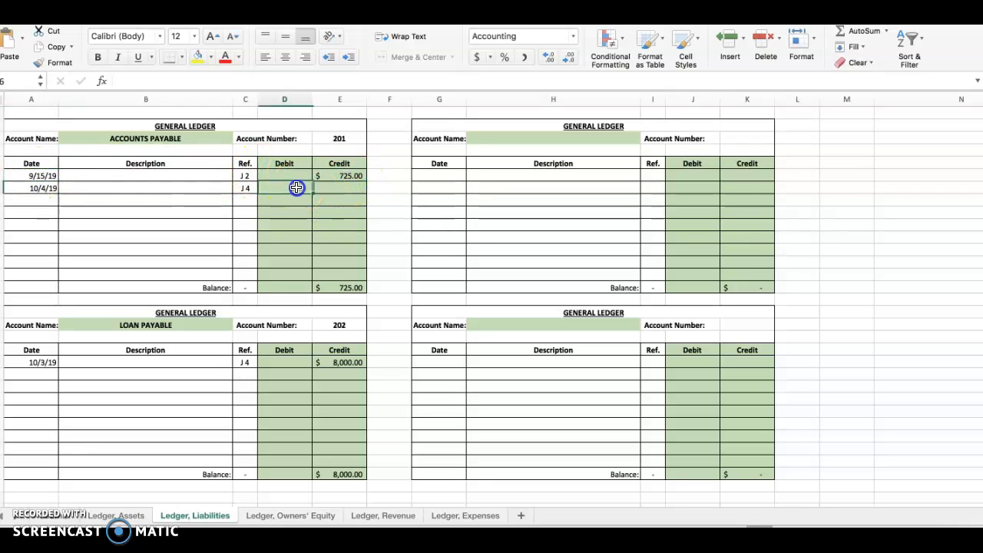
pyautogui.write('725')
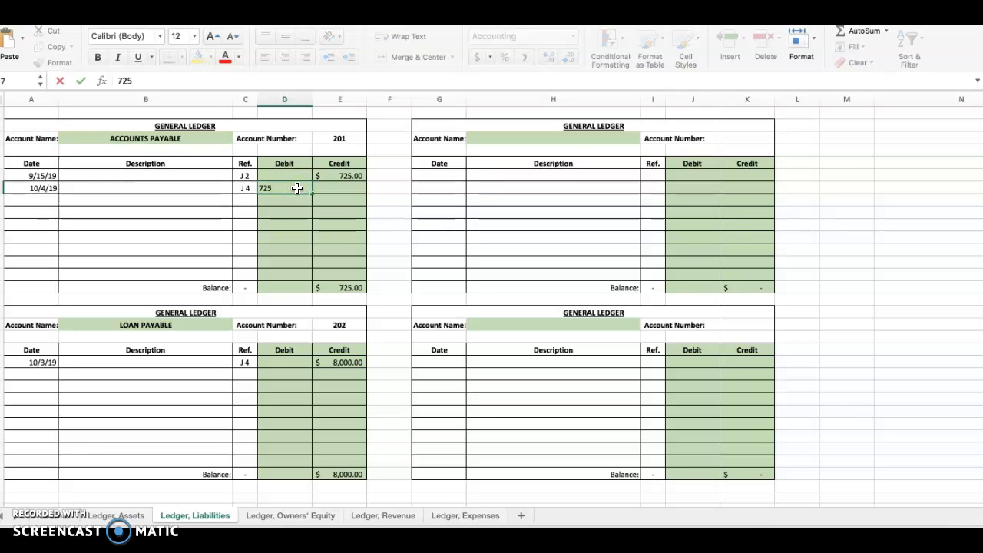
pyautogui.press('Return')
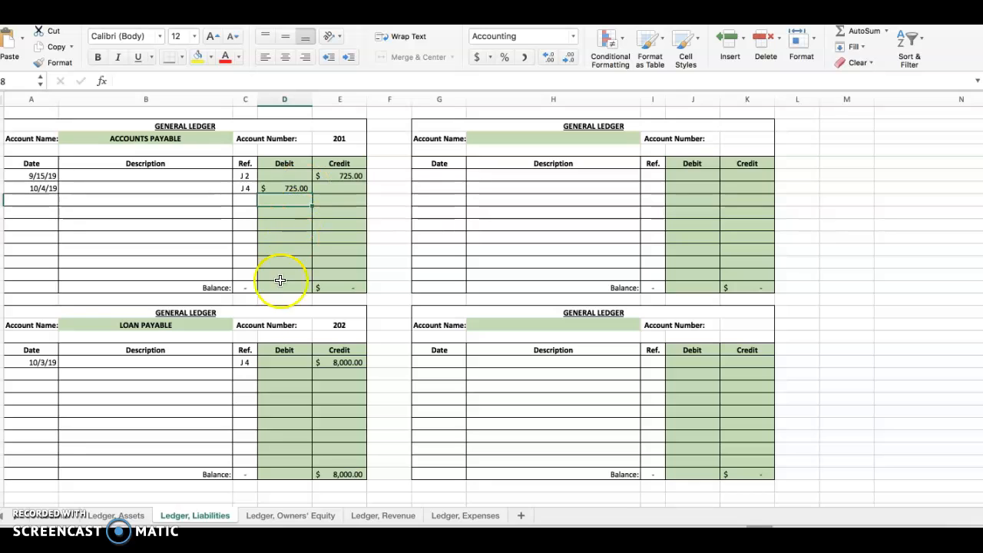
# Step: Enter 201 as the posting reference of the 10/4/19 Accounts Payable line in the general journal
pyautogui.click(55, 521)
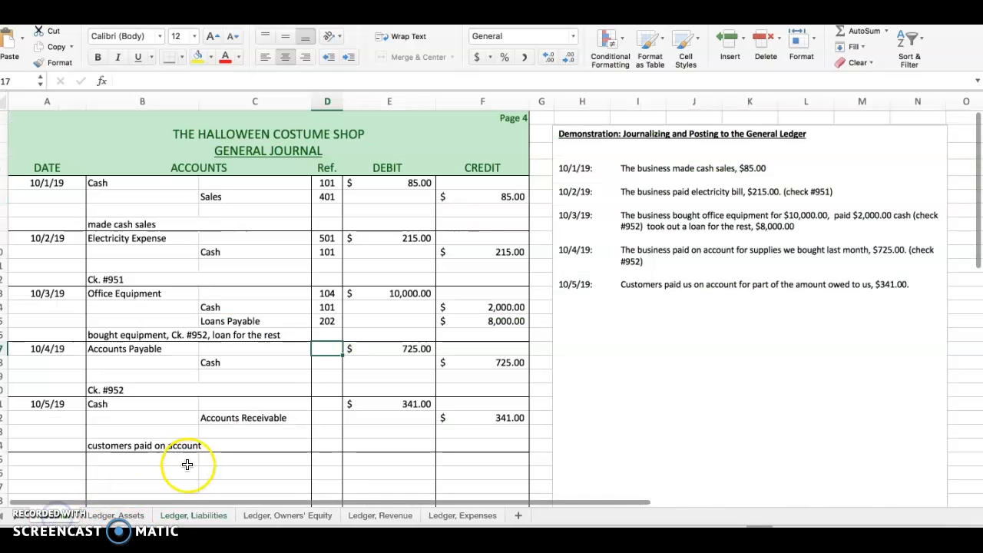
pyautogui.write('201')
pyautogui.press('Return')
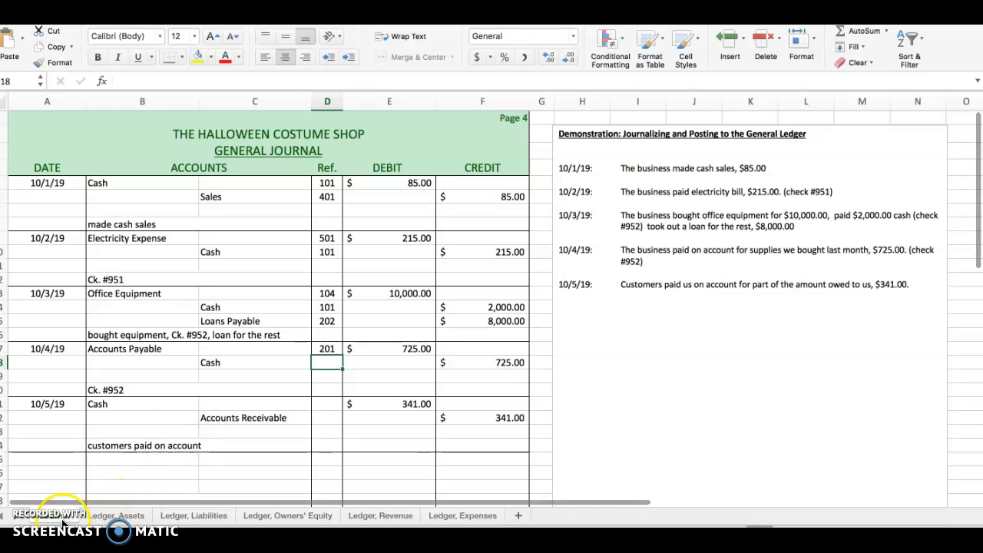
# Step: Enter the date 10/4/19 and posting reference J 4 on the next empty line of the Cash ledger account
pyautogui.click(103, 521)
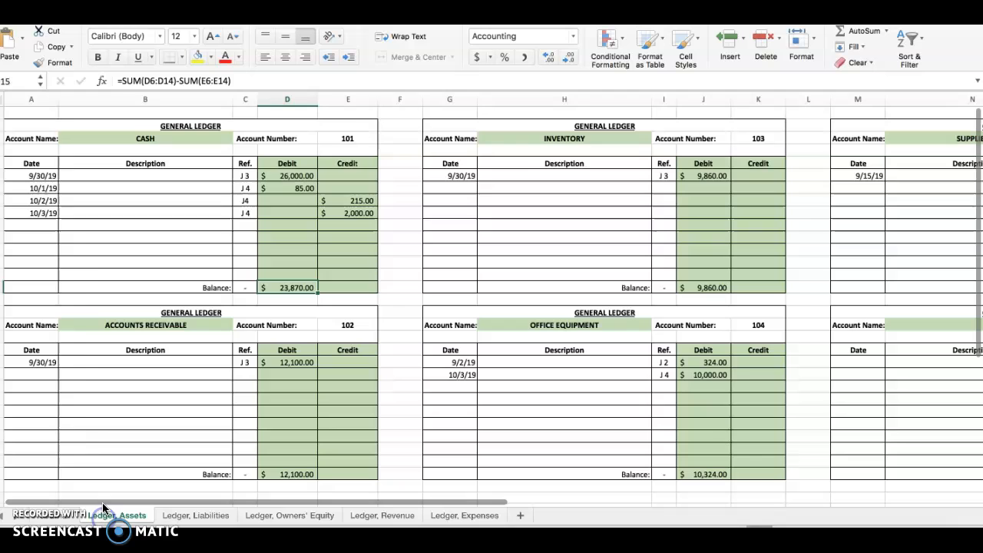
pyautogui.click(45, 224)
pyautogui.write('10/')
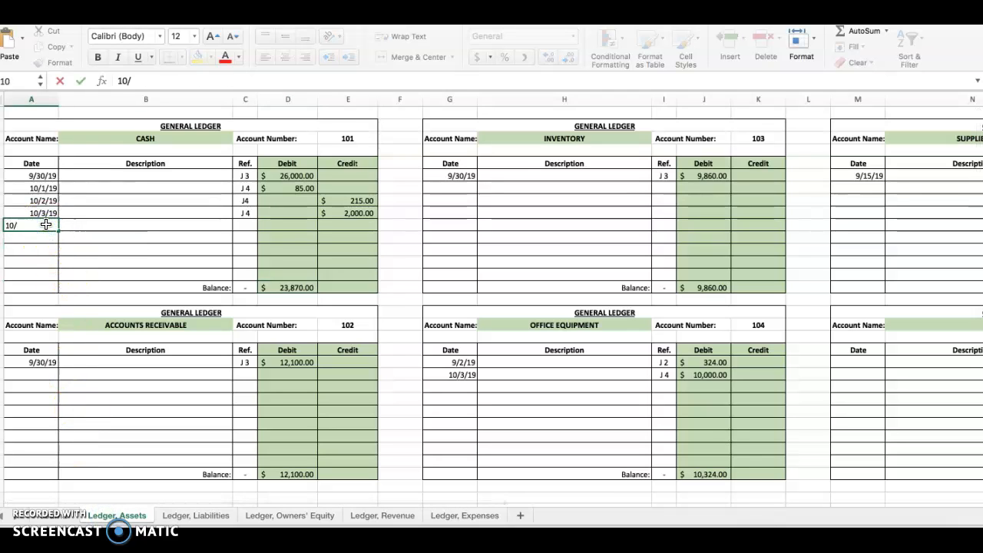
pyautogui.press('Tab')
pyautogui.press('Tab')
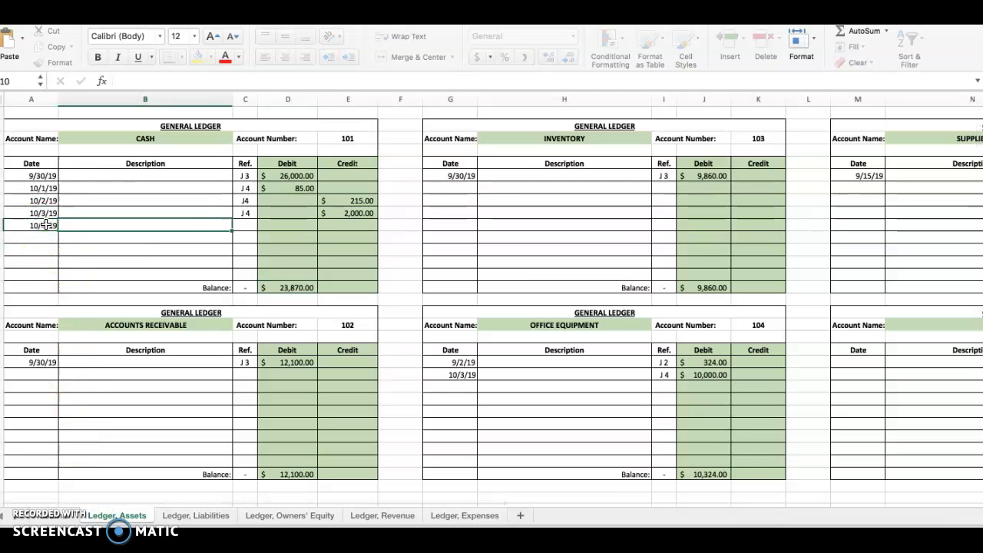
pyautogui.write('J 4')
pyautogui.press('Tab')
pyautogui.press('Tab')
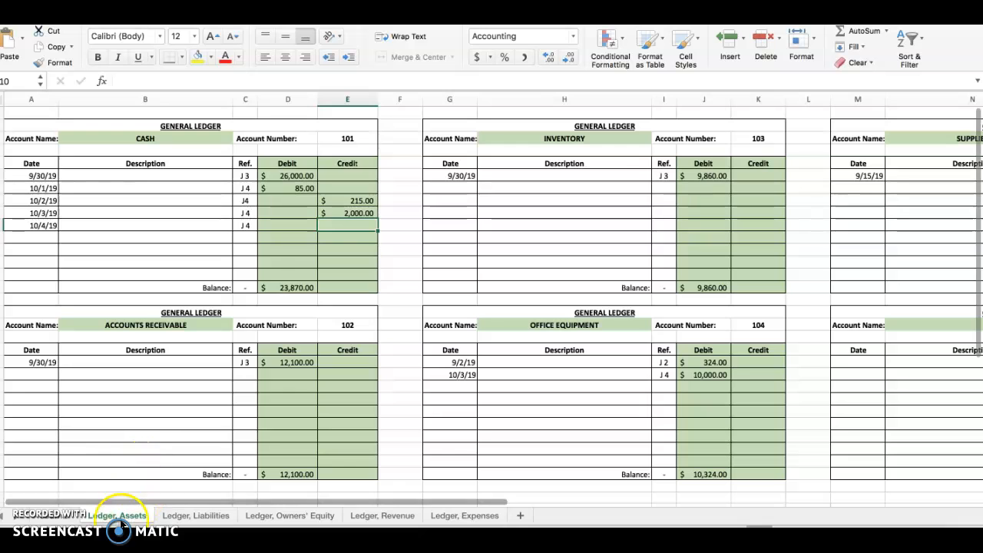
# Step: Check the amount of the journal's 10/4/19 Cash line and enter 725 as the 10/4/19 credit in the Cash ledger account
pyautogui.click(63, 517)
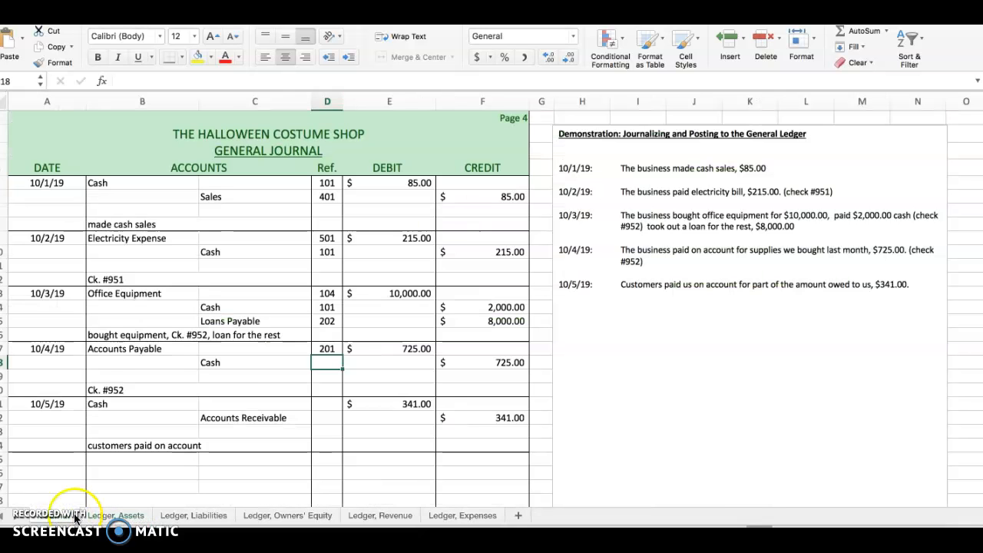
pyautogui.click(123, 519)
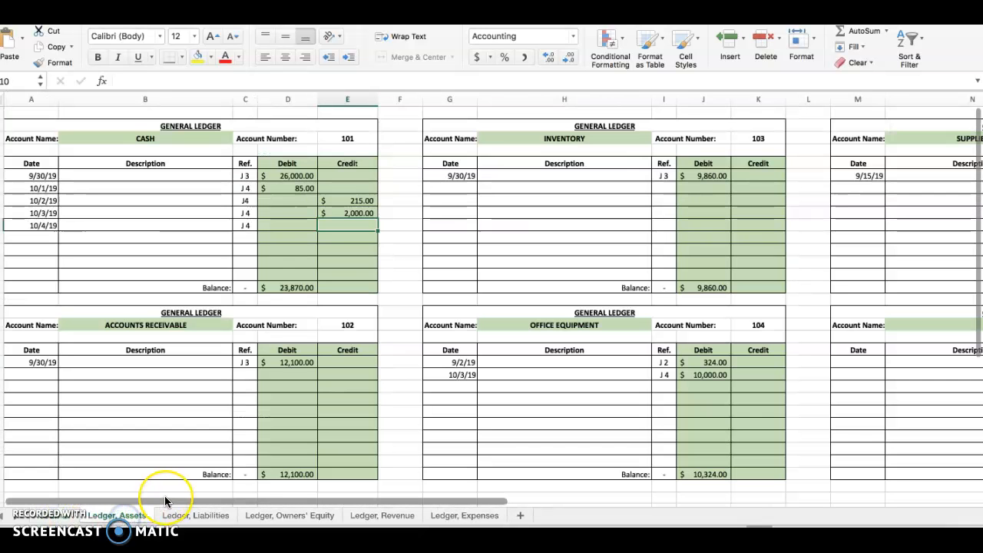
pyautogui.write('725')
pyautogui.press('Return')
# Step: Enter 101 as the posting reference of the 10/4/19 Cash line in the general journal
pyautogui.click(103, 509)
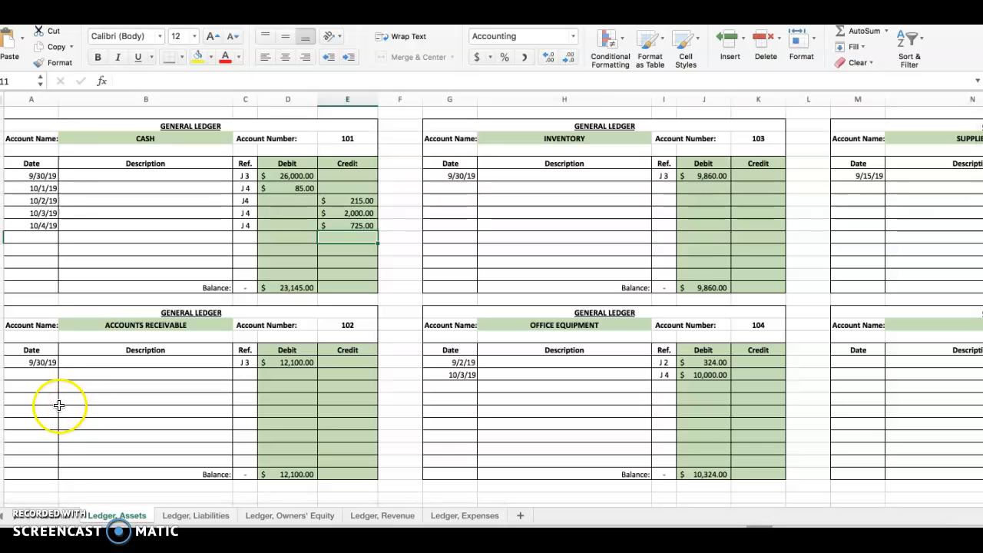
pyautogui.click(48, 515)
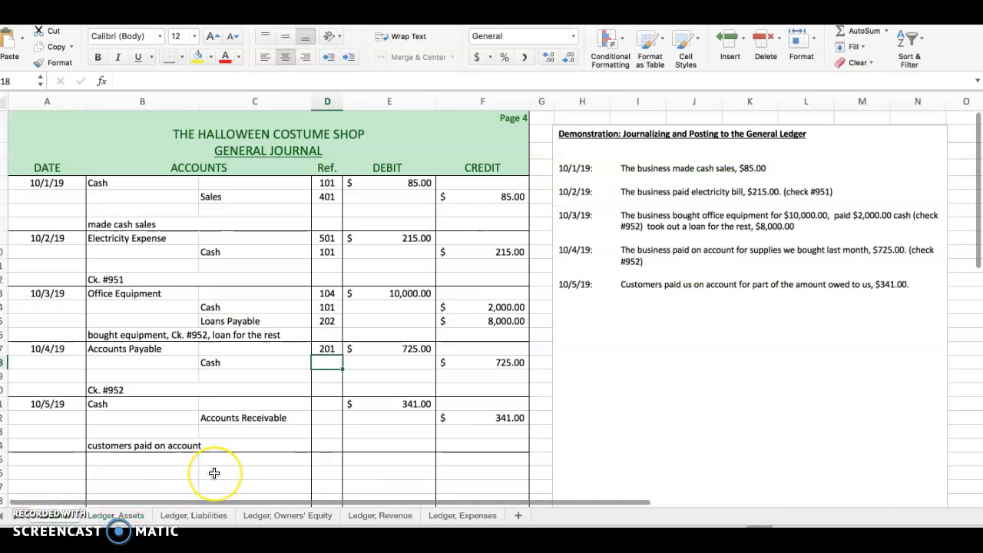
pyautogui.write('101')
pyautogui.press('Return')
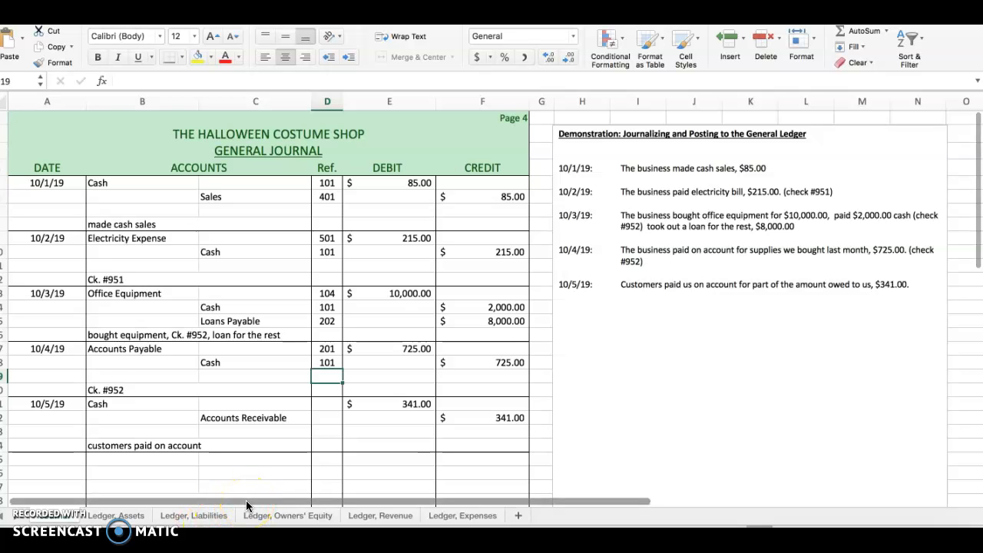
# Step: Post the journal's 10/5/19 Cash line to the Cash ledger account with date 10/5/19, reference J 4 and a debit of 341
pyautogui.click(327, 404)
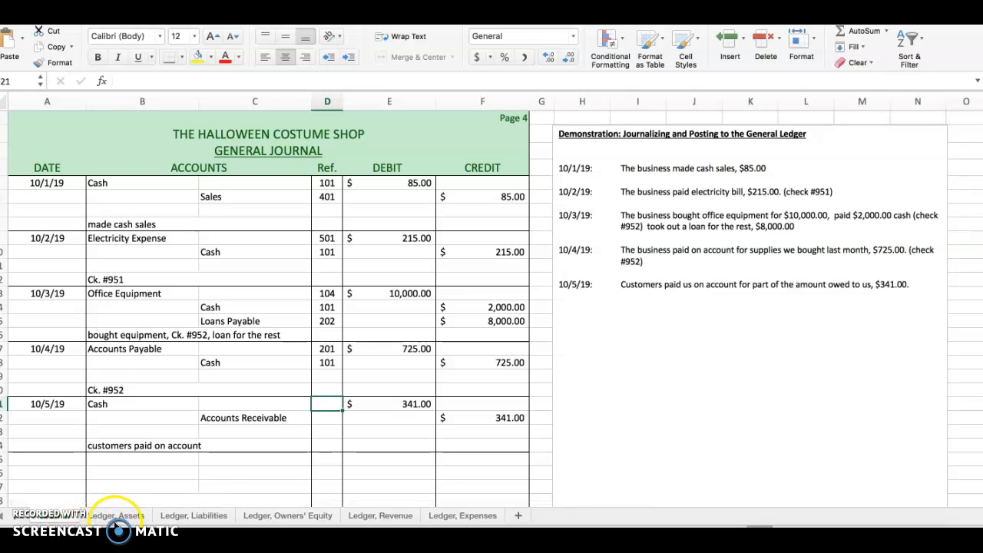
pyautogui.click(115, 516)
pyautogui.click(49, 237)
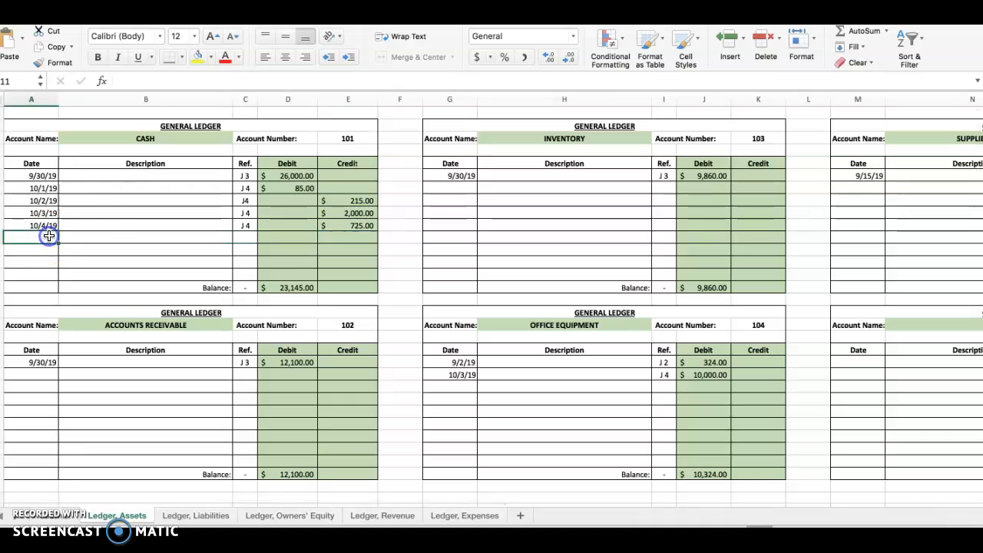
pyautogui.write('10/')
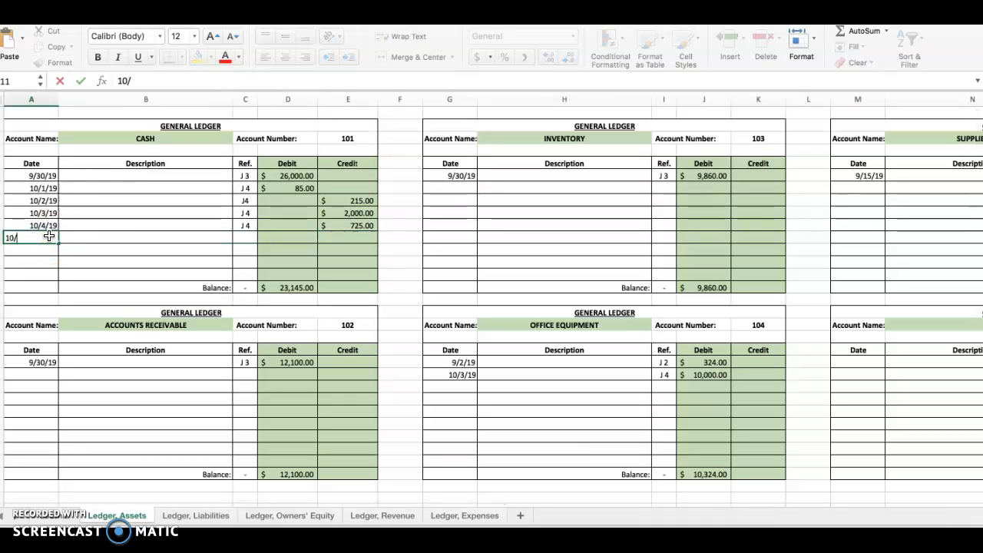
pyautogui.press('Tab')
pyautogui.press('Tab')
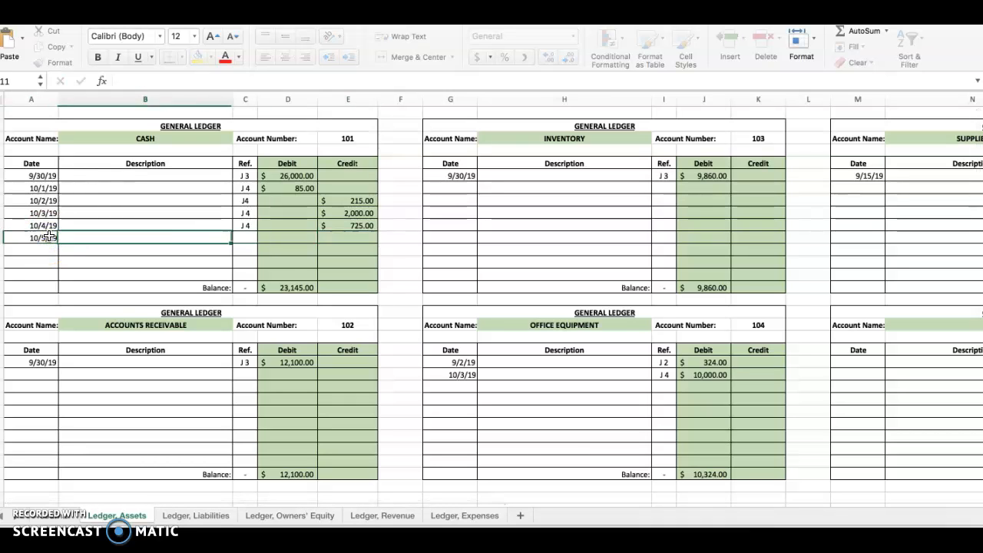
pyautogui.write('J 4')
pyautogui.press('Tab')
pyautogui.write('341')
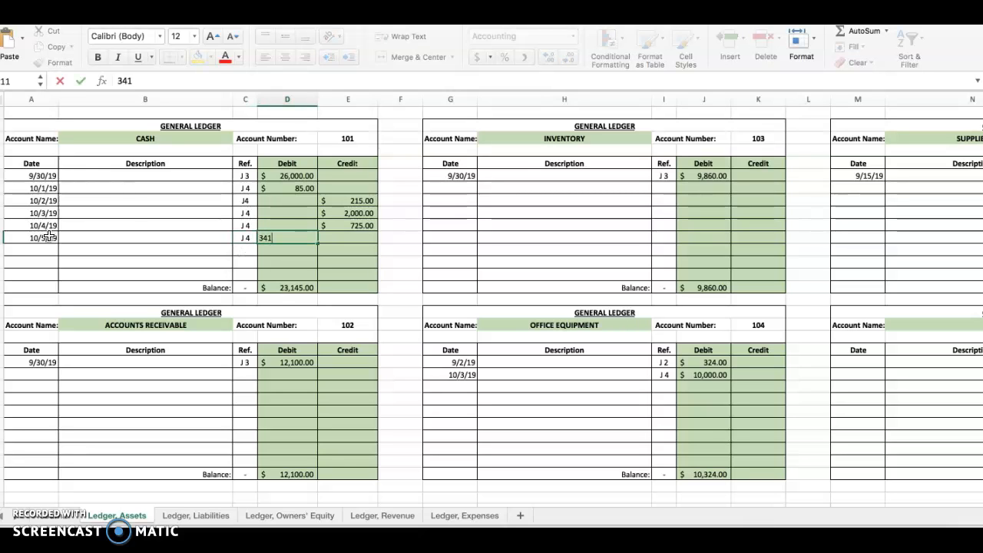
pyautogui.press('Return')
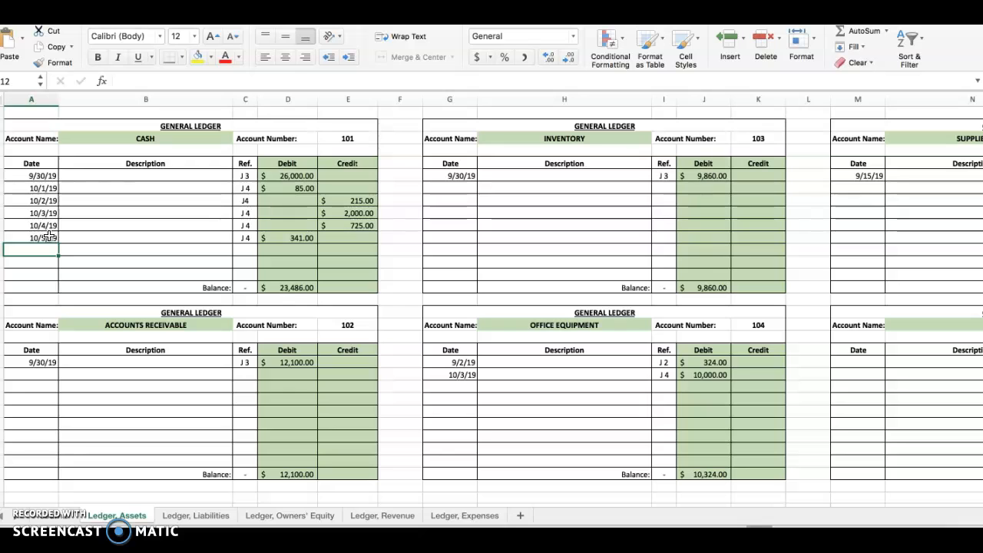
# Step: Enter 101 as the posting reference of the 10/5/19 Cash line in the general journal
pyautogui.click(46, 515)
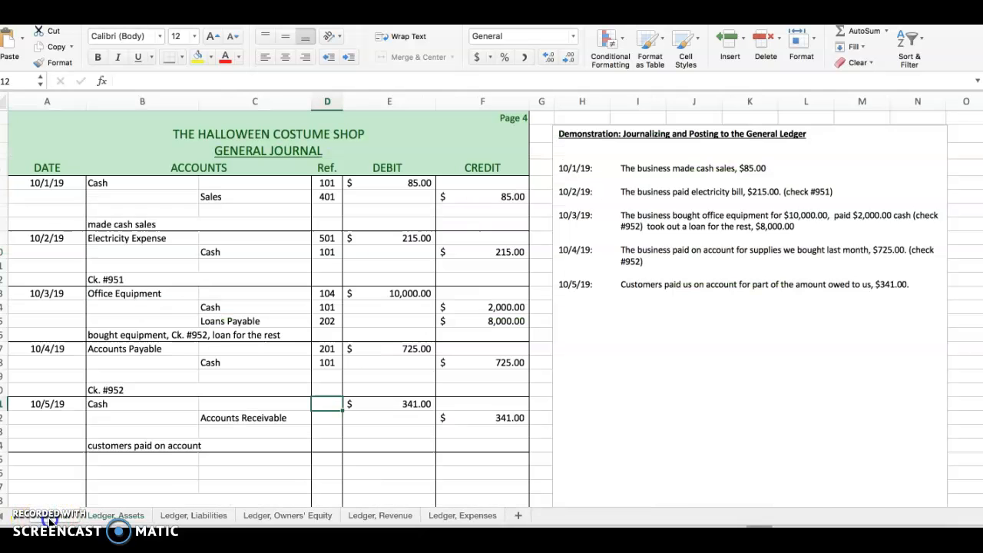
pyautogui.write('101')
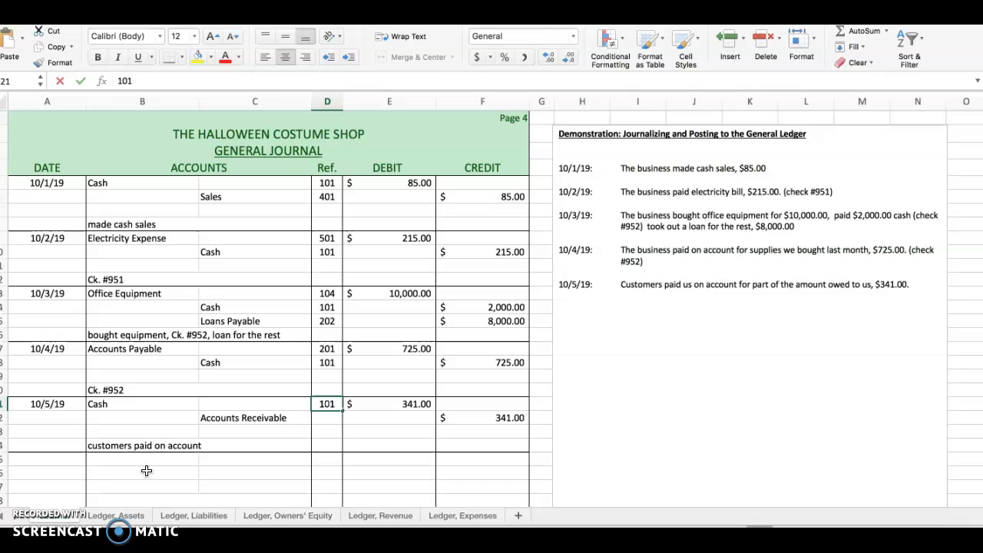
pyautogui.press('Return')
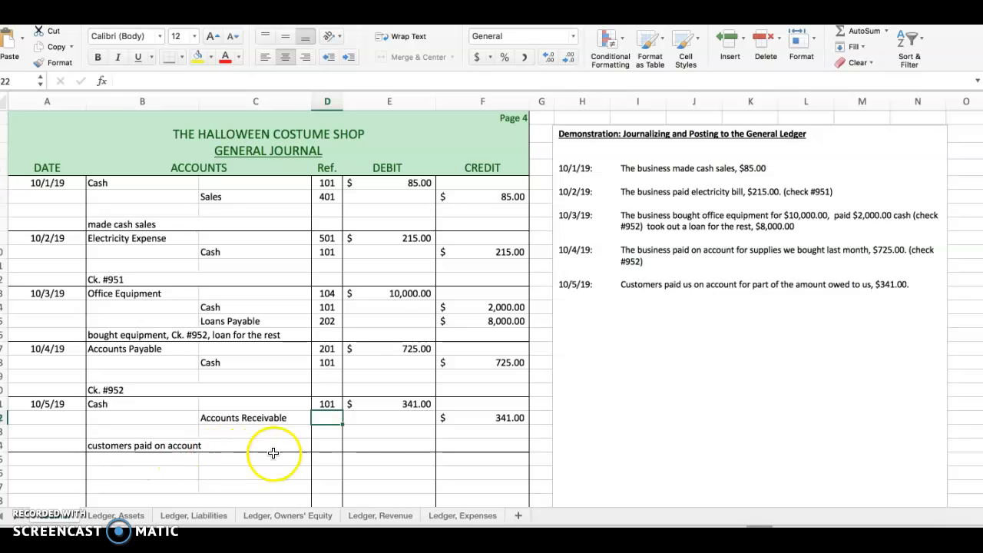
# Step: Check the journal's 10/5/19 Accounts Receivable line and enter the date 10/5/19 and posting reference J 4 in the Accounts Receivable ledger account
pyautogui.click(230, 420)
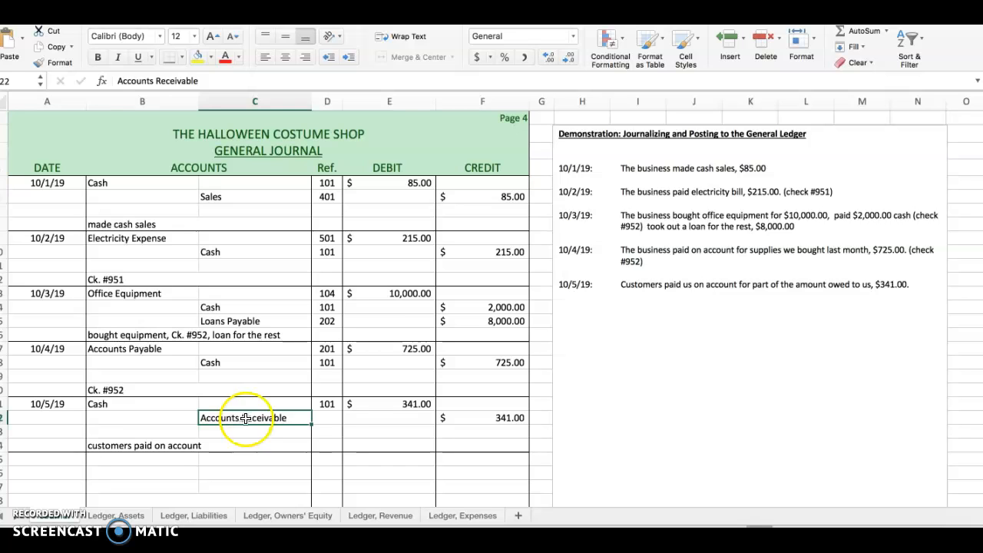
pyautogui.click(327, 420)
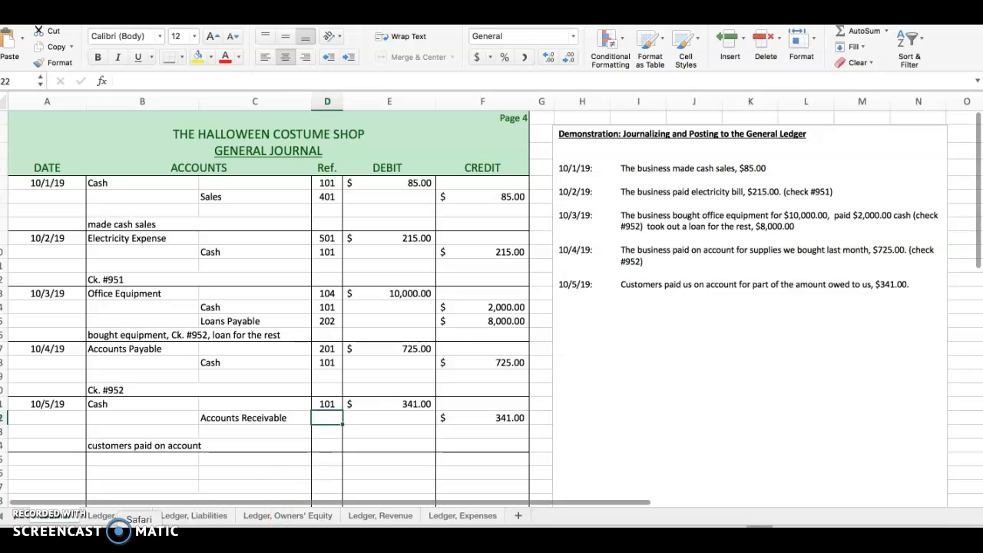
pyautogui.click(117, 517)
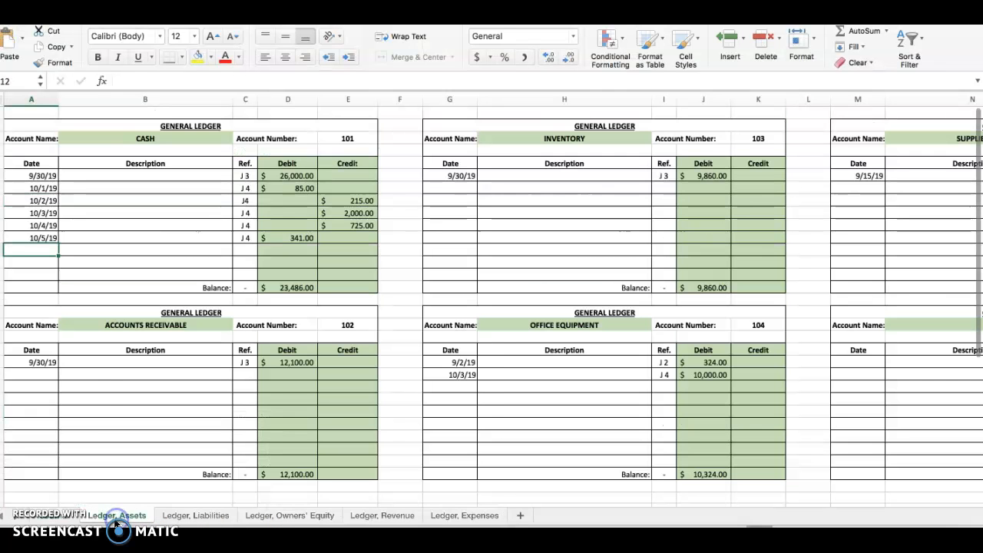
pyautogui.click(39, 374)
pyautogui.write('10/5/1')
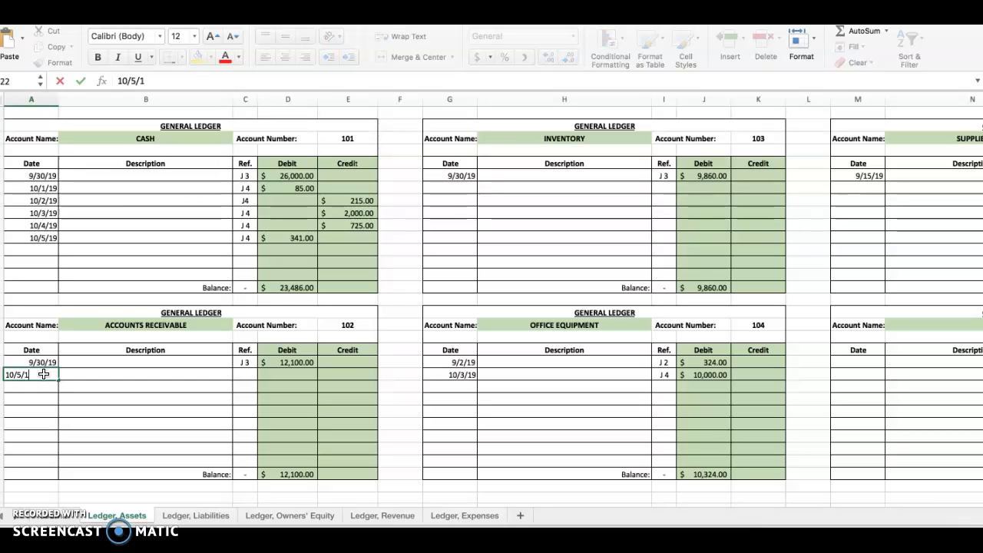
pyautogui.press('Tab')
pyautogui.press('Tab')
pyautogui.write('J 4')
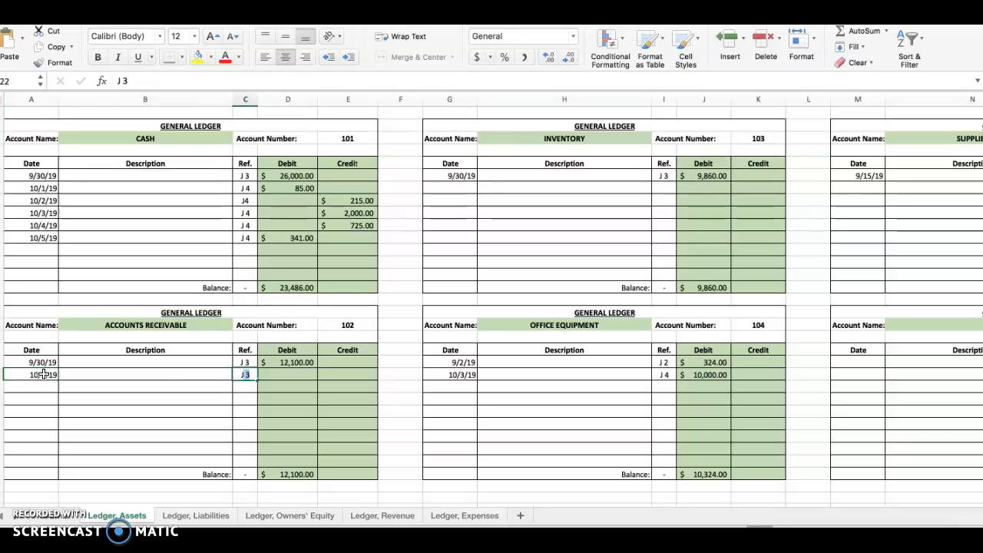
# Step: Enter 341 as the 10/5/19 credit in the Accounts Receivable ledger account
pyautogui.press('Tab')
pyautogui.press('Tab')
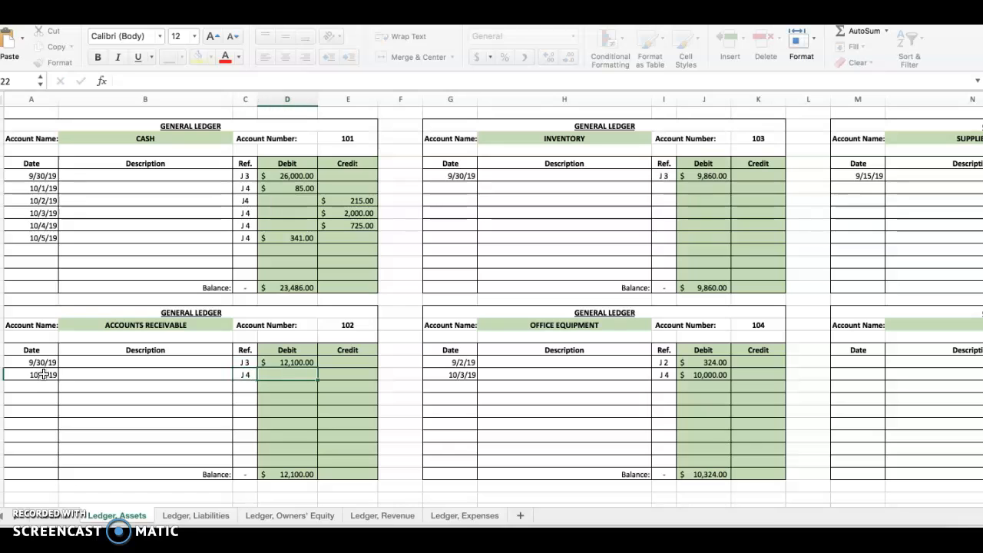
pyautogui.write('341')
pyautogui.press('Return')
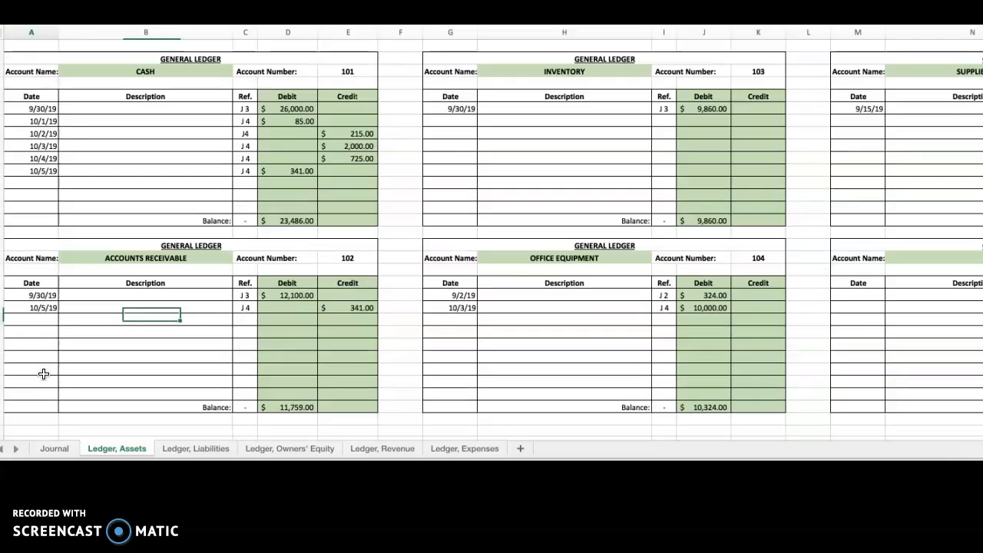
# Step: Enter 102 as the posting reference of the 10/5/19 Accounts Receivable line in the general journal
pyautogui.click(54, 517)
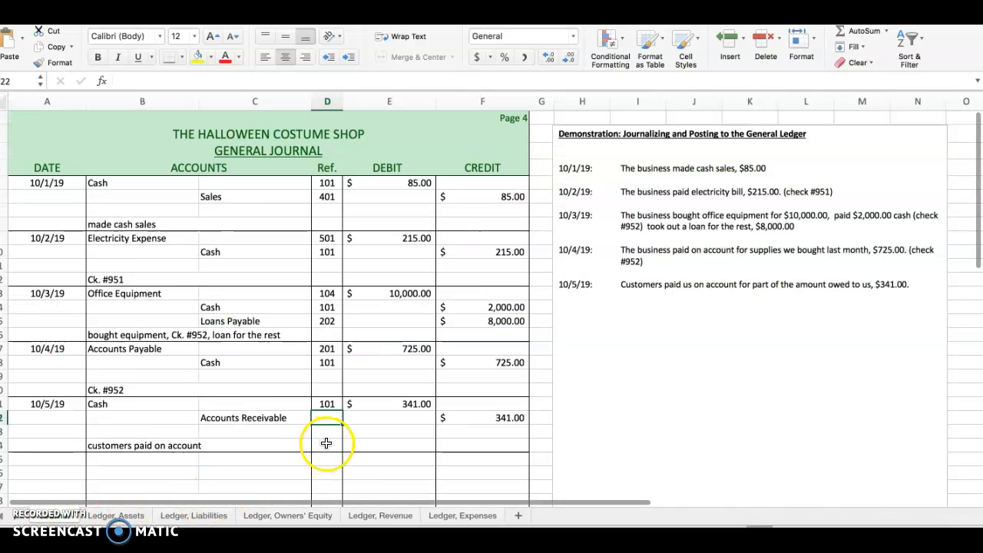
pyautogui.write('102')
pyautogui.press('Return')
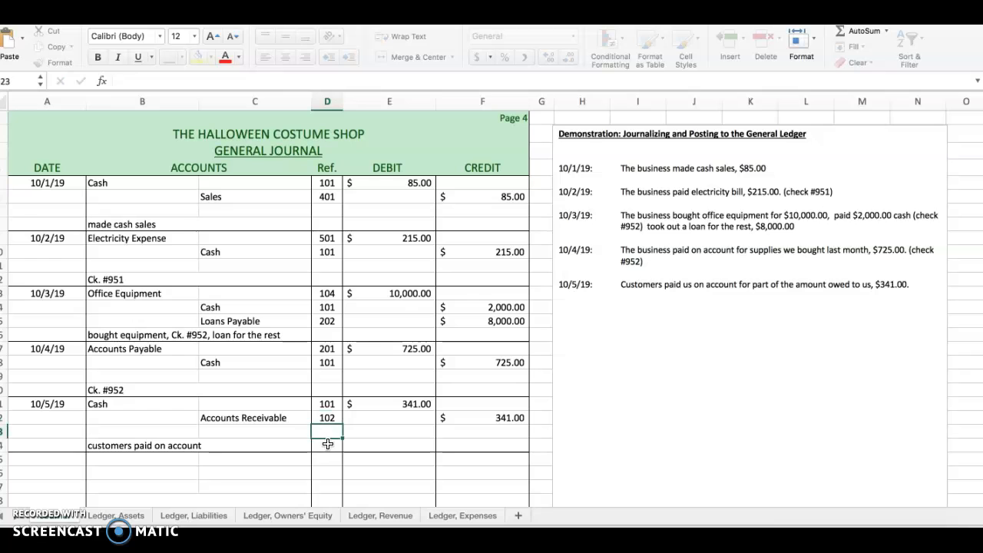
# Step: Review the Accounts Receivable balance formula and 10/5/19 credit, and compare the debits and credits of the 10/3/19 and 10/4/19 journal entries
pyautogui.click(111, 518)
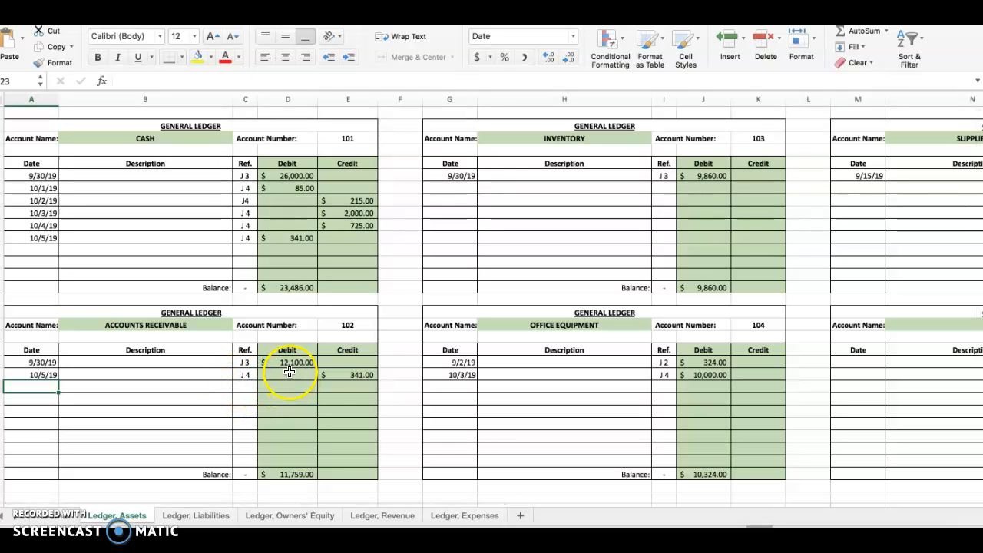
pyautogui.click(291, 473)
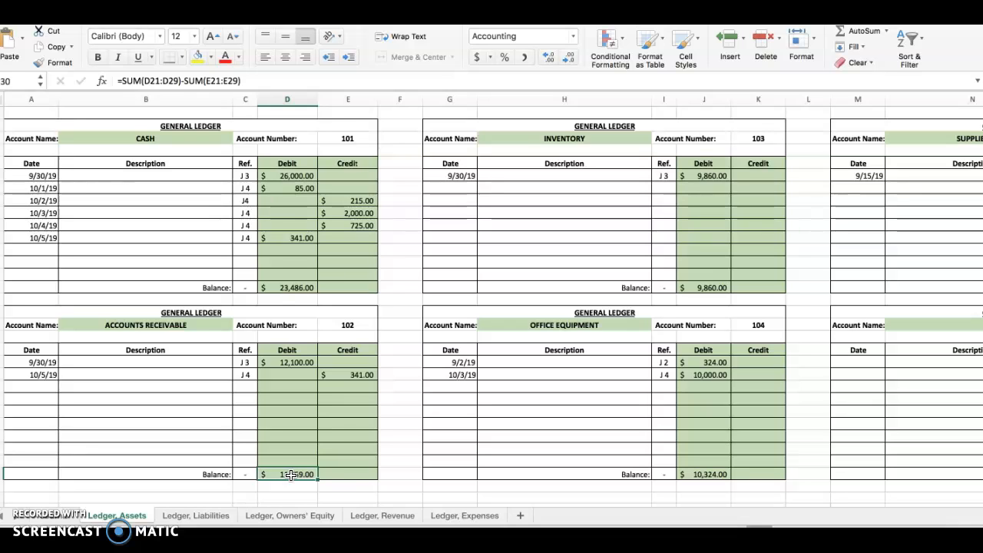
pyautogui.click(359, 375)
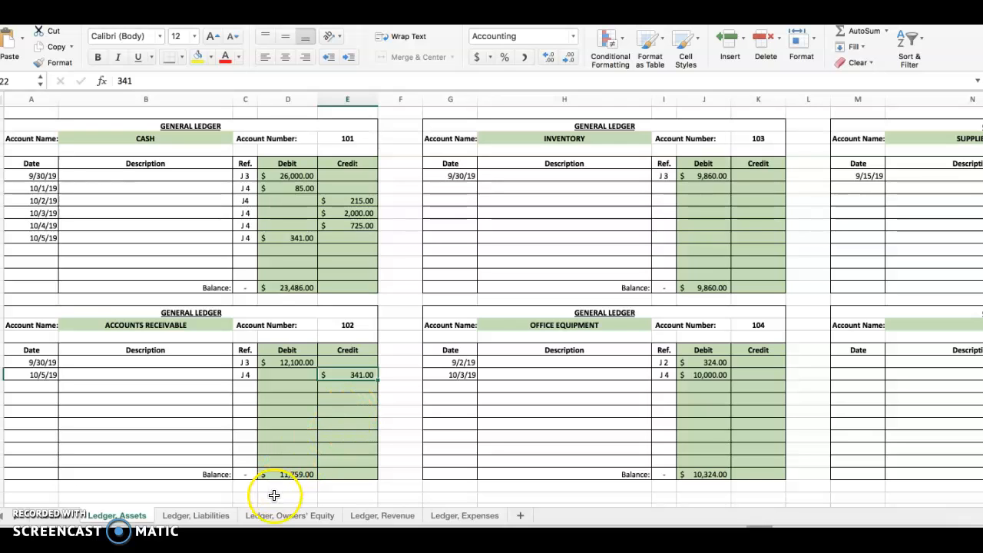
pyautogui.click(299, 480)
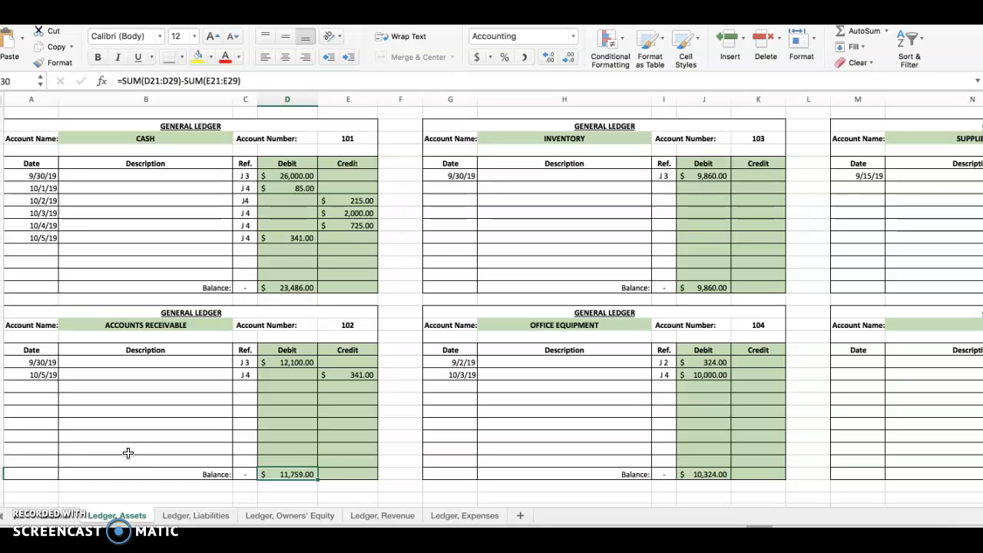
pyautogui.click(53, 517)
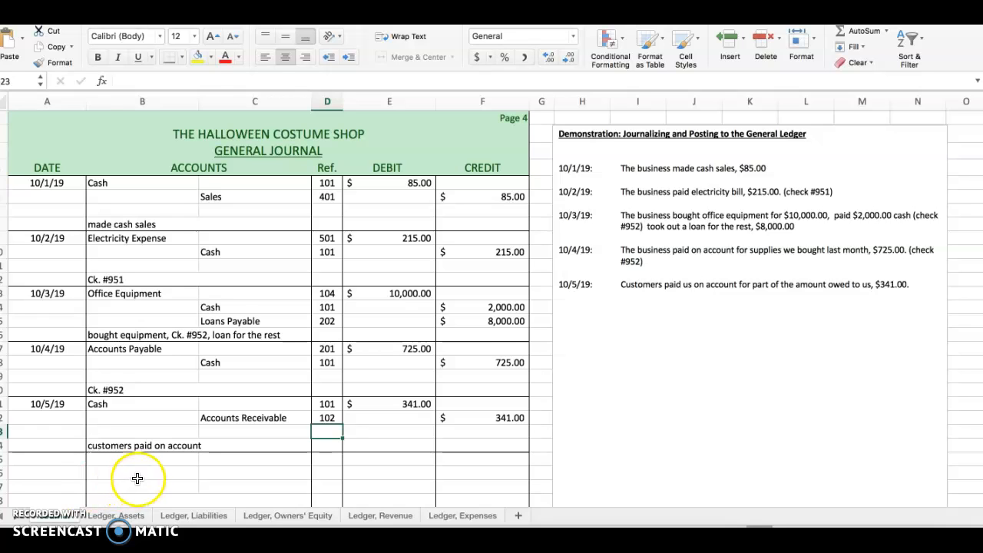
pyautogui.moveTo(400, 297); pyautogui.dragTo(475, 331)
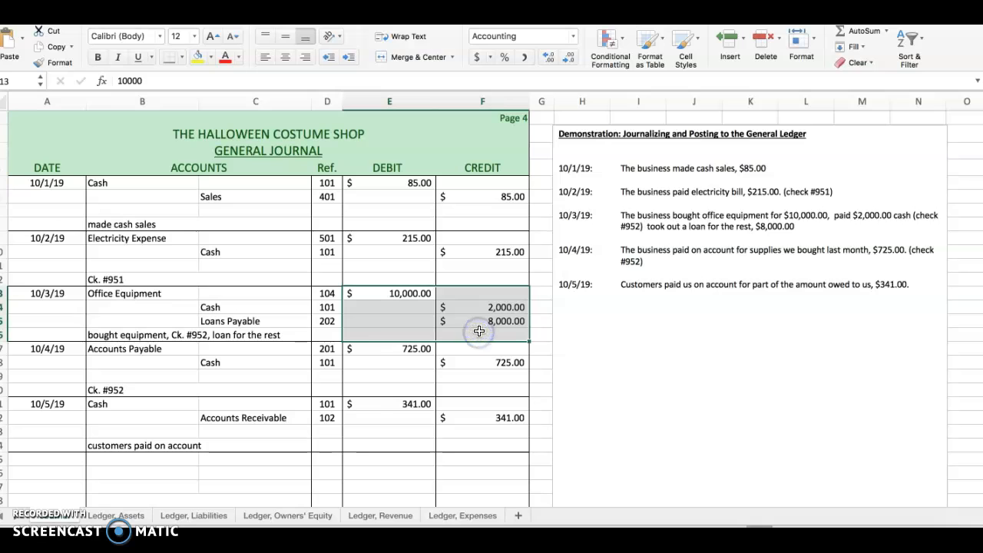
pyautogui.click(398, 366)
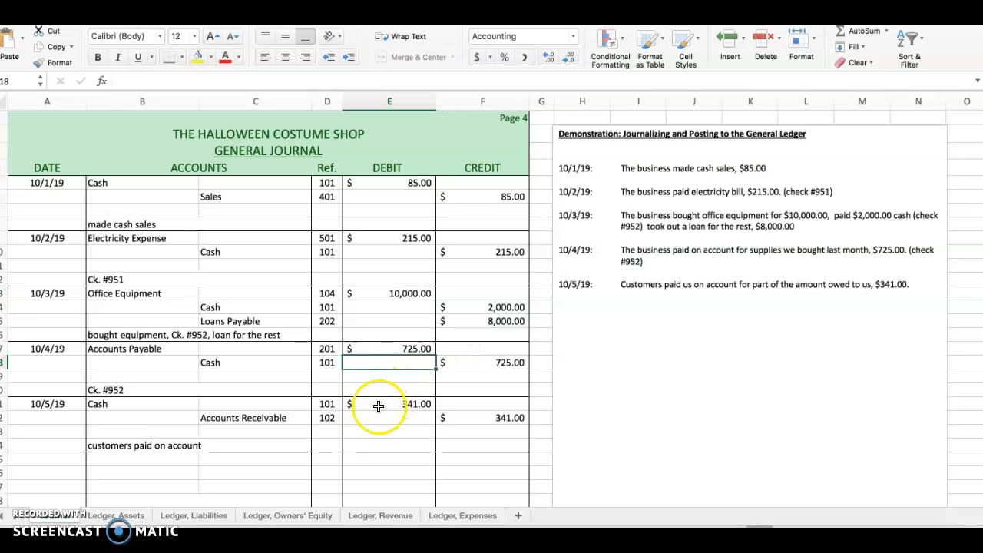